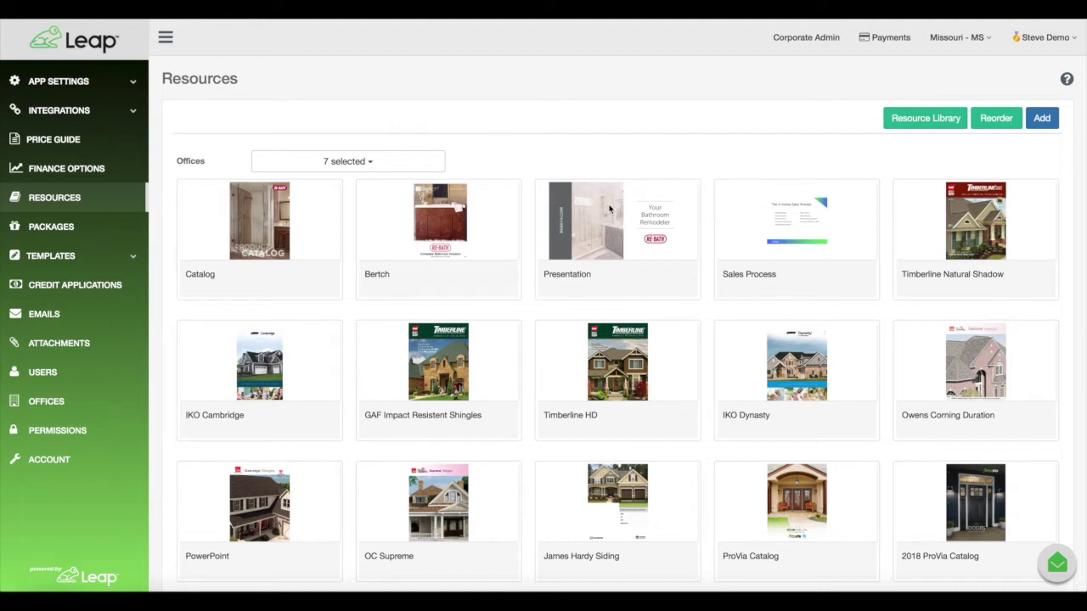
# Open the SURVEYS custom option for editing and highlight its title.
pyautogui.click(98, 85)
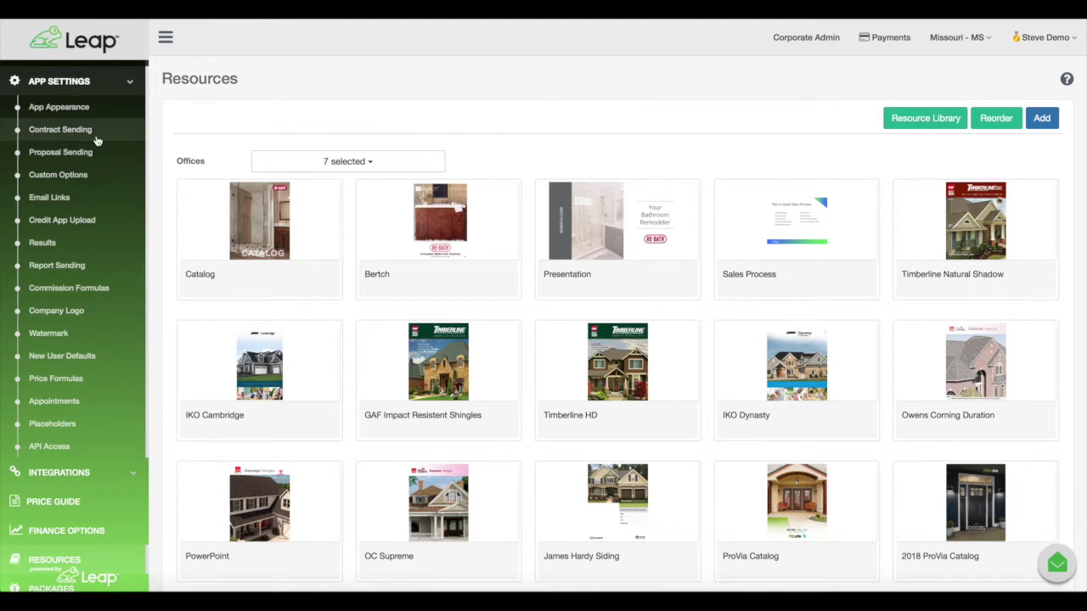
pyautogui.click(58, 175)
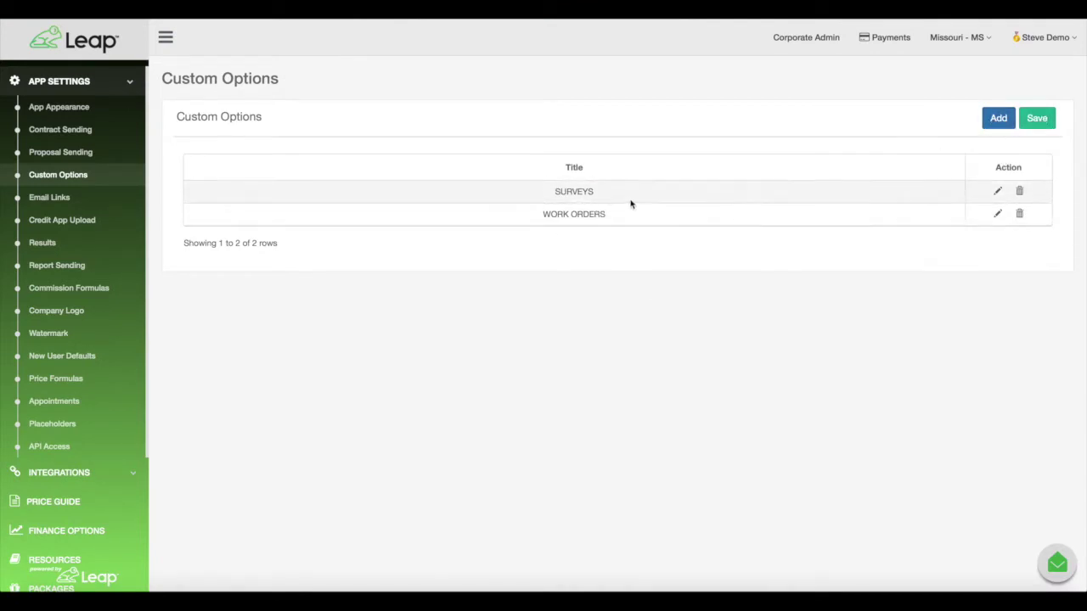
pyautogui.click(998, 192)
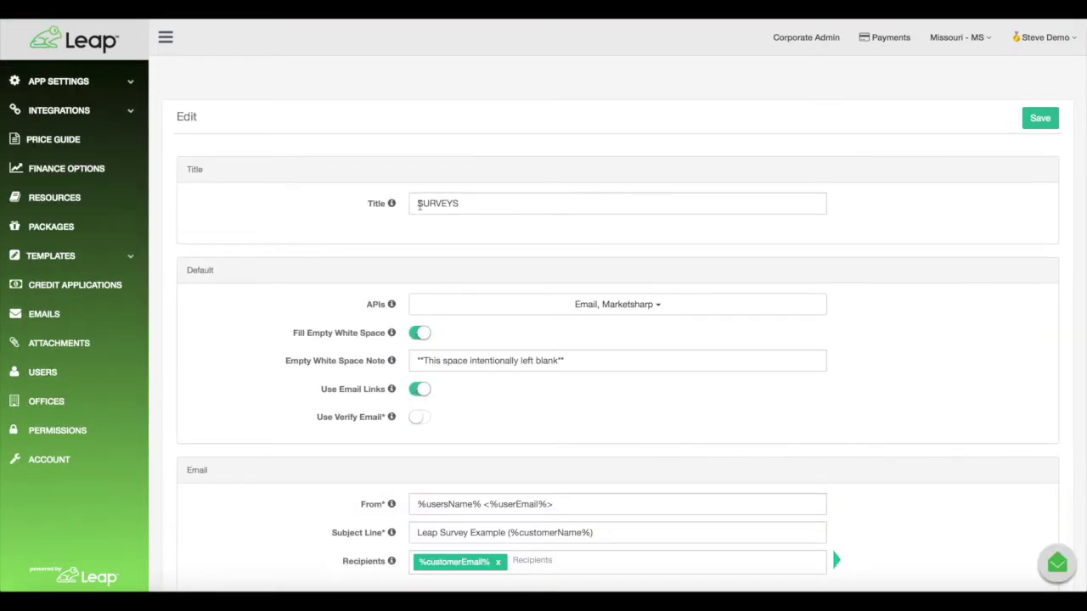
pyautogui.moveTo(419, 205); pyautogui.dragTo(461, 204)
# Review the SURVEYS option's available APIs, email settings and Marketsharp file settings.
pyautogui.scroll(-5, 468, 258)
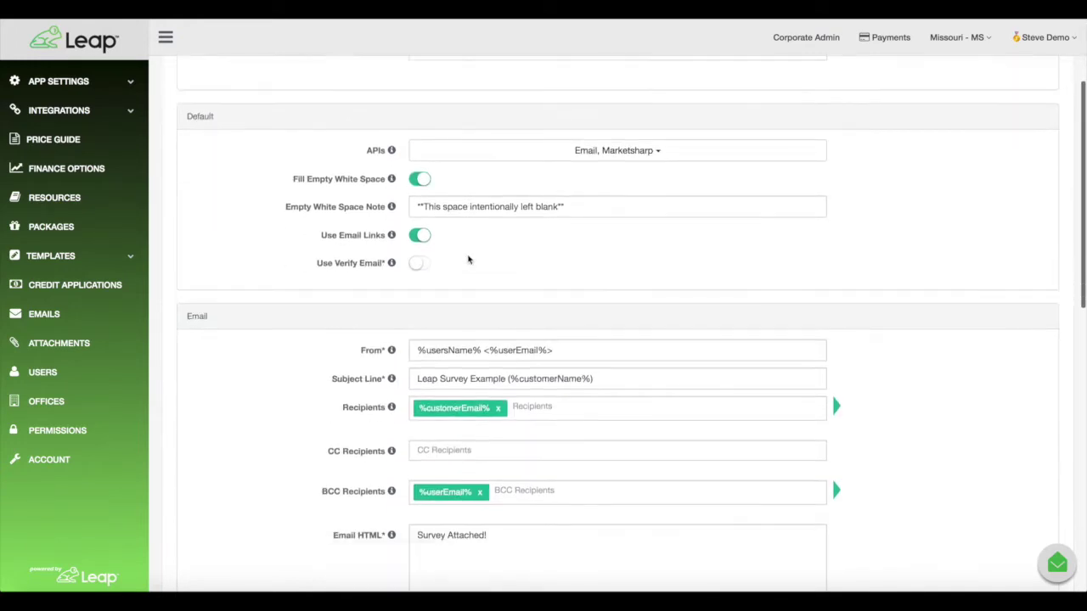
pyautogui.scroll(1, 468, 257)
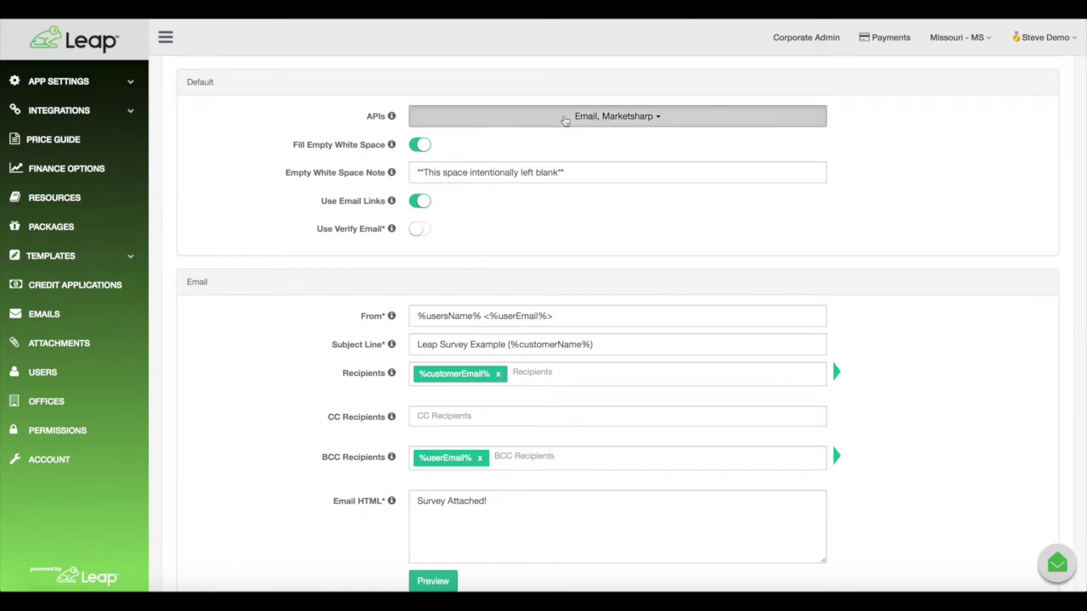
pyautogui.click(564, 119)
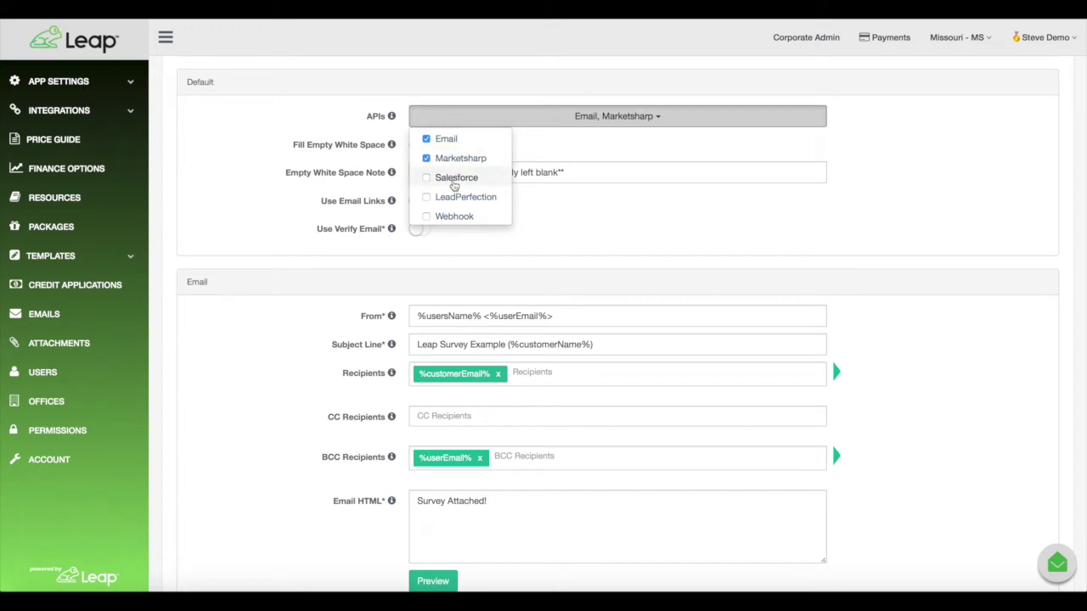
pyautogui.click(566, 223)
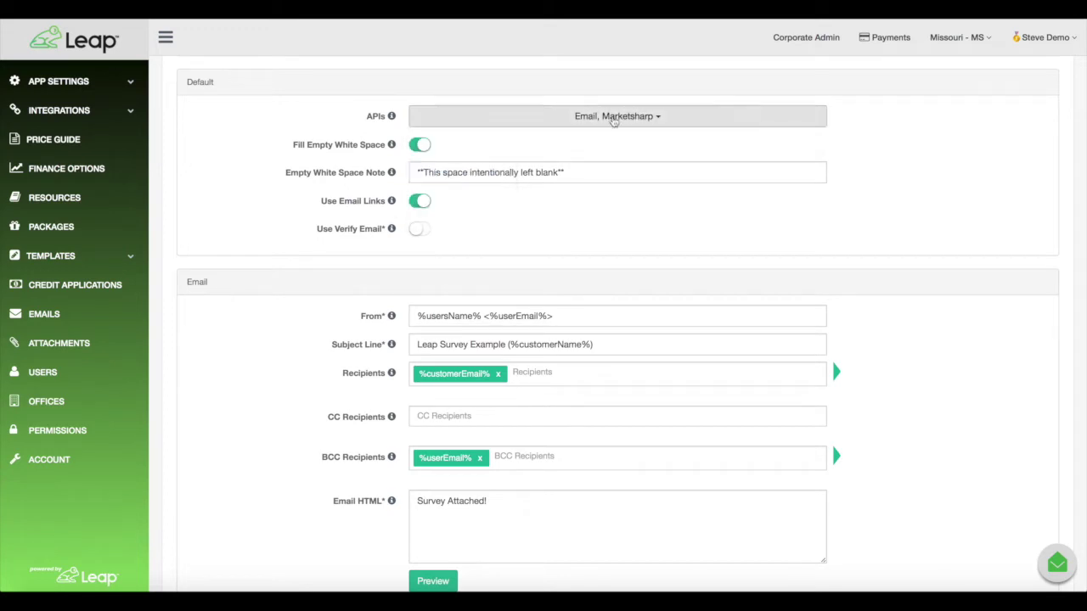
pyautogui.scroll(-3, 486, 258)
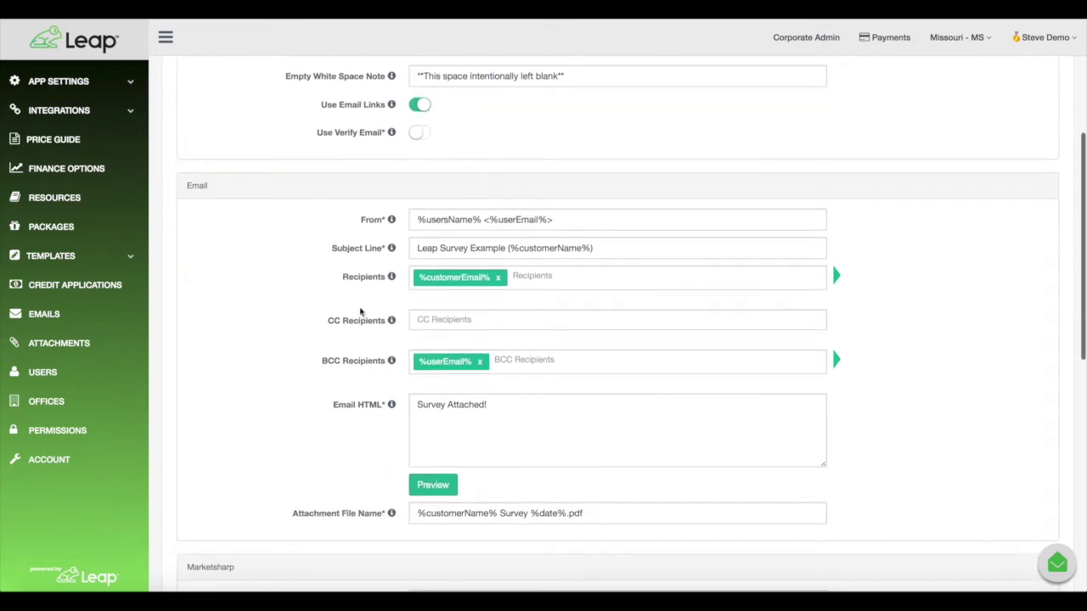
pyautogui.scroll(-2, 364, 333)
pyautogui.scroll(4, 445, 477)
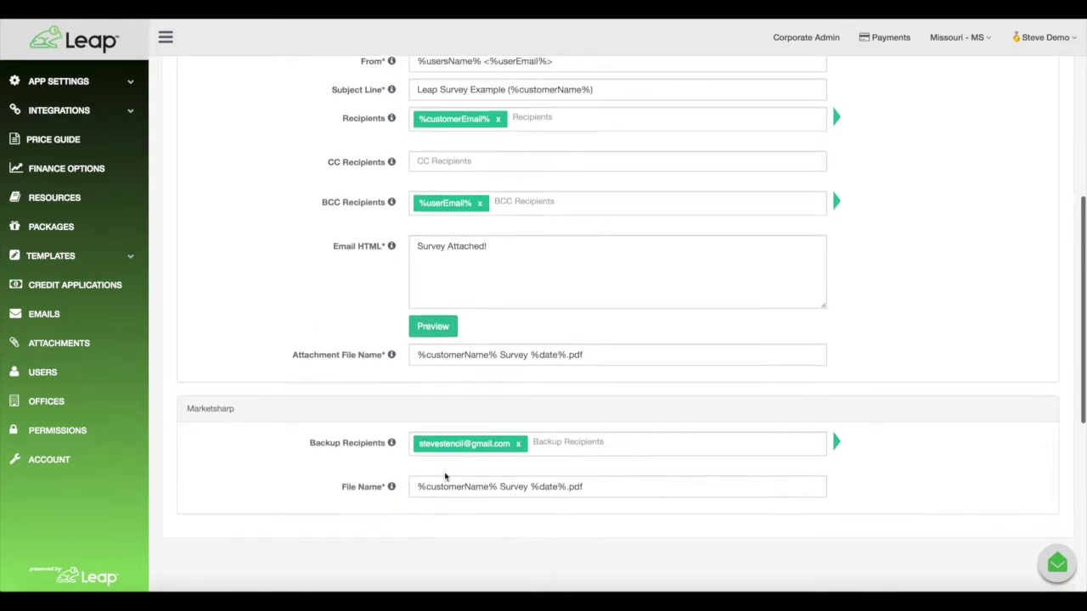
pyautogui.scroll(4, 445, 477)
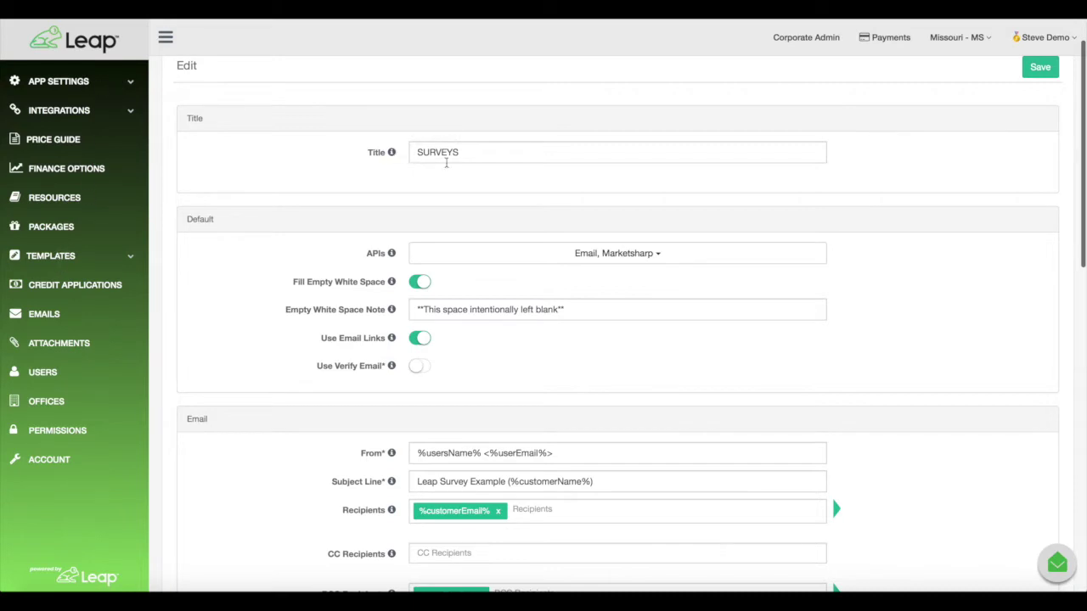
# Show the SURVEYS templates for all states.
pyautogui.click(99, 253)
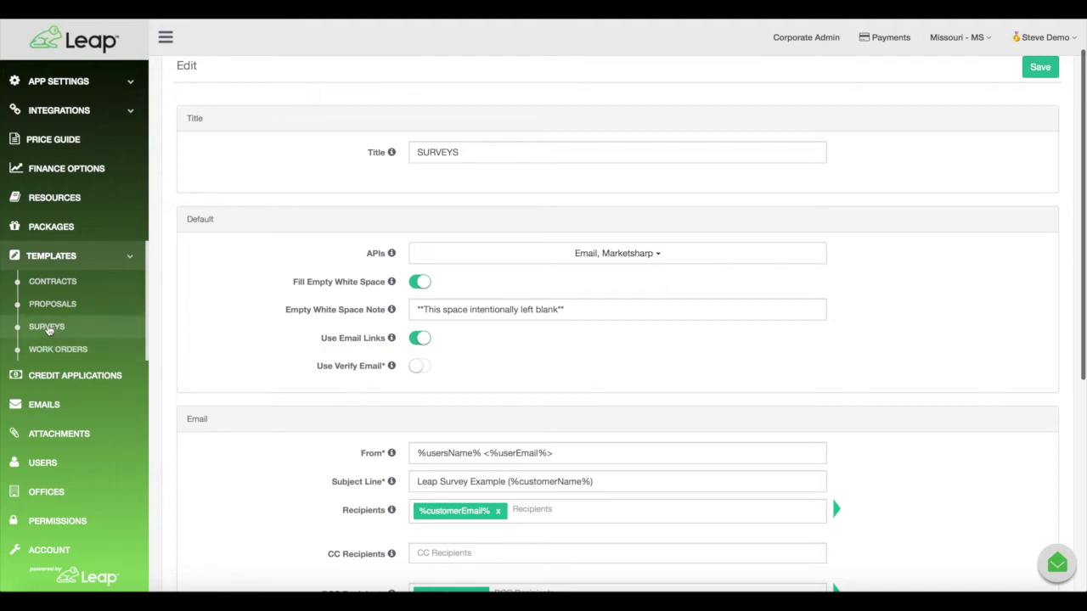
pyautogui.click(46, 330)
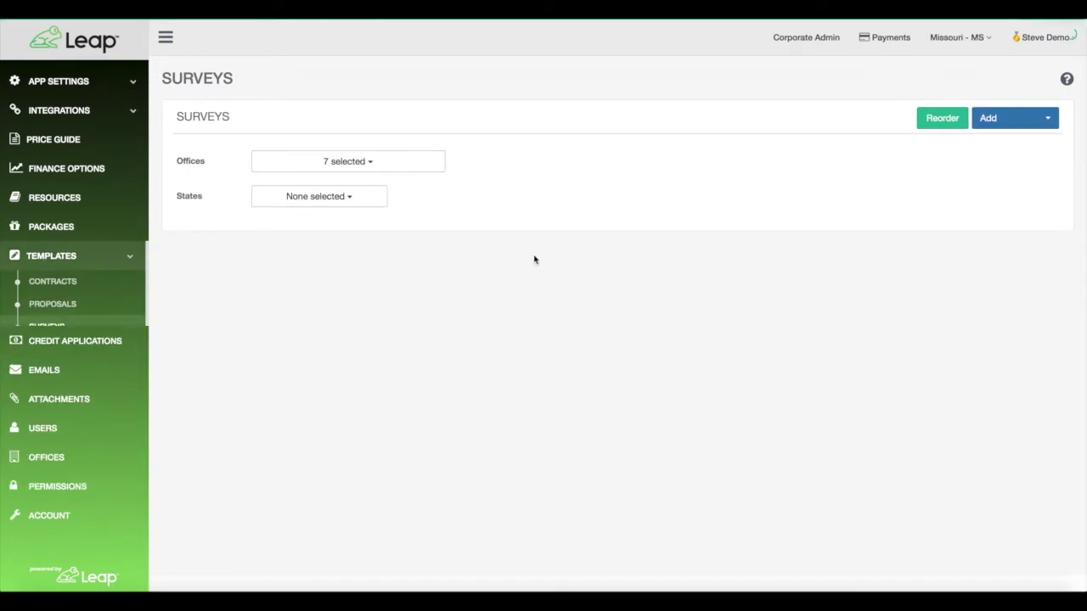
pyautogui.click(319, 196)
pyautogui.click(304, 218)
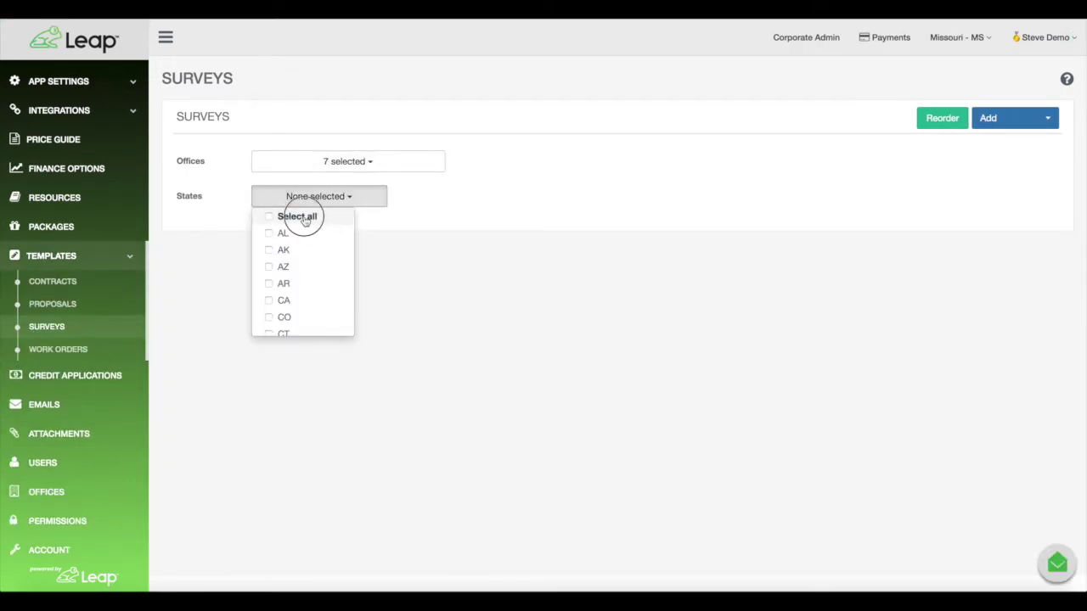
pyautogui.click(585, 184)
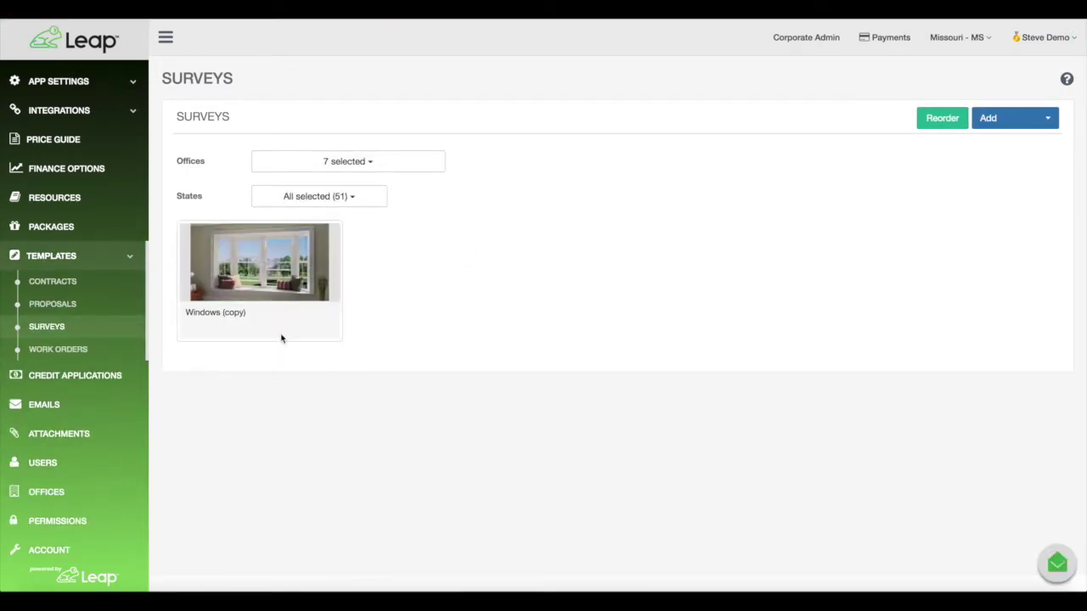
pyautogui.moveTo(274, 272)
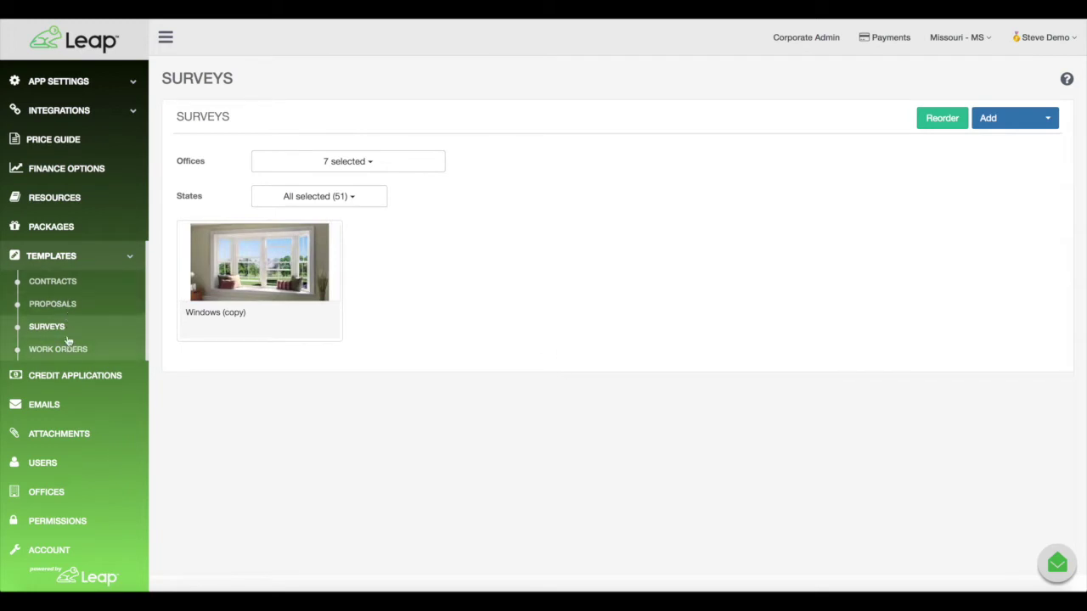
# Open the Roofing - GAF contract template for editing and look at its App Section choices.
pyautogui.click(65, 289)
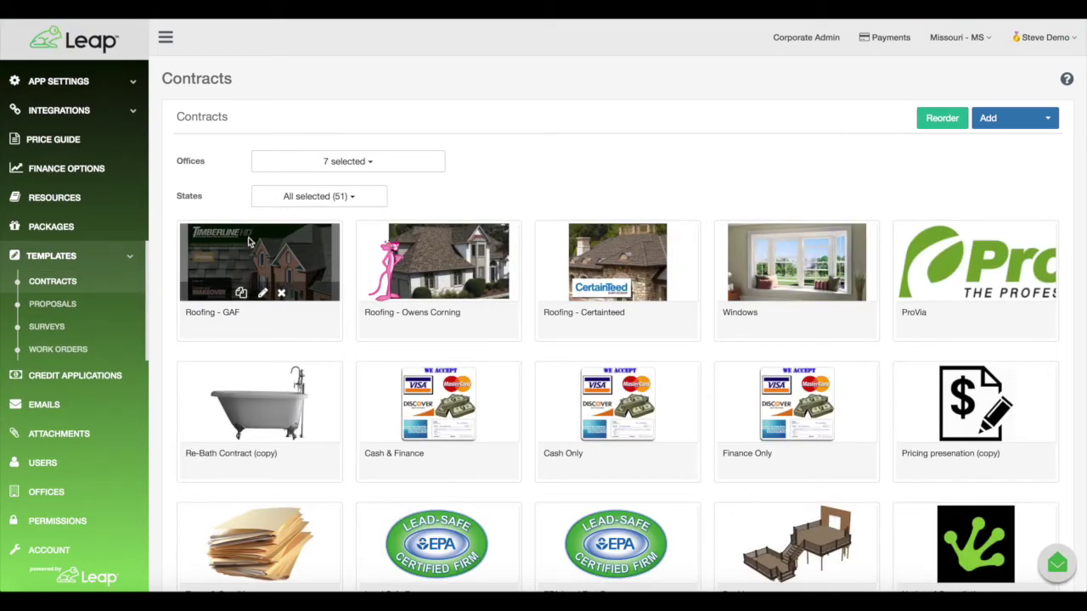
pyautogui.scroll(-5, 427, 340)
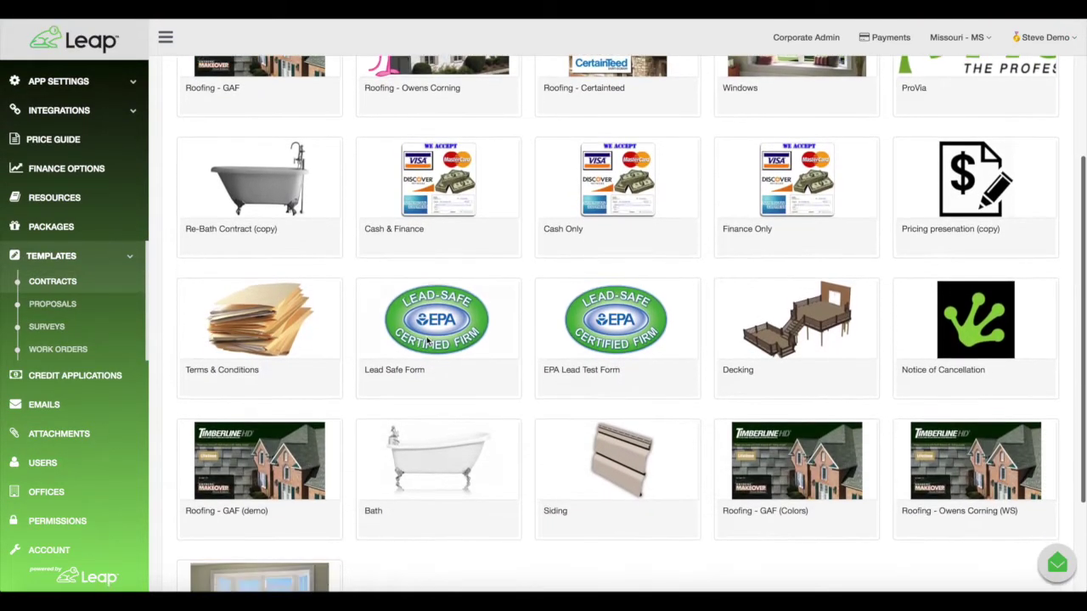
pyautogui.scroll(3, 427, 340)
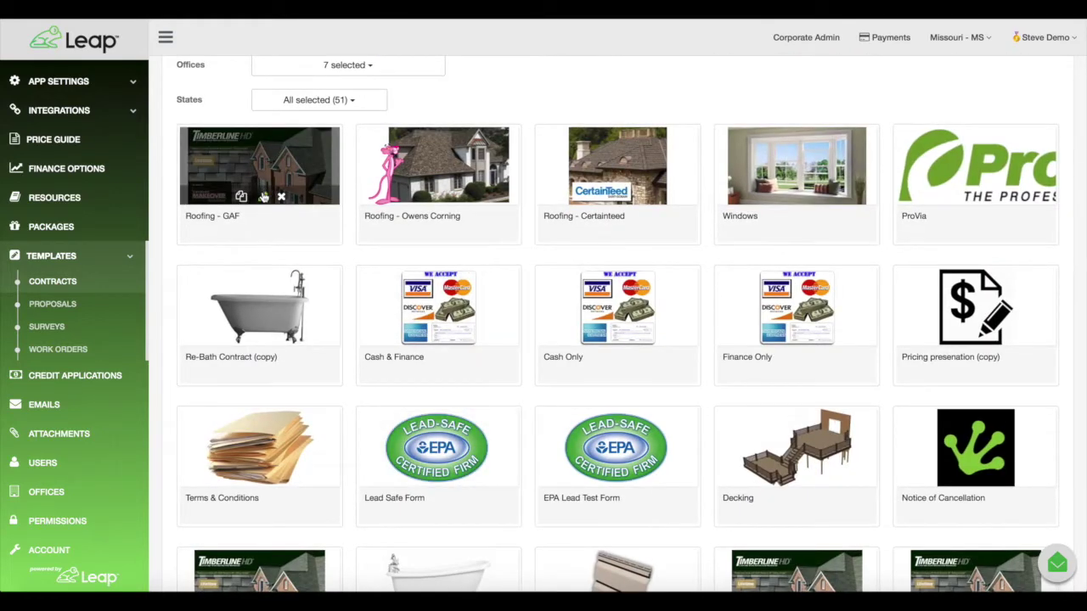
pyautogui.click(264, 198)
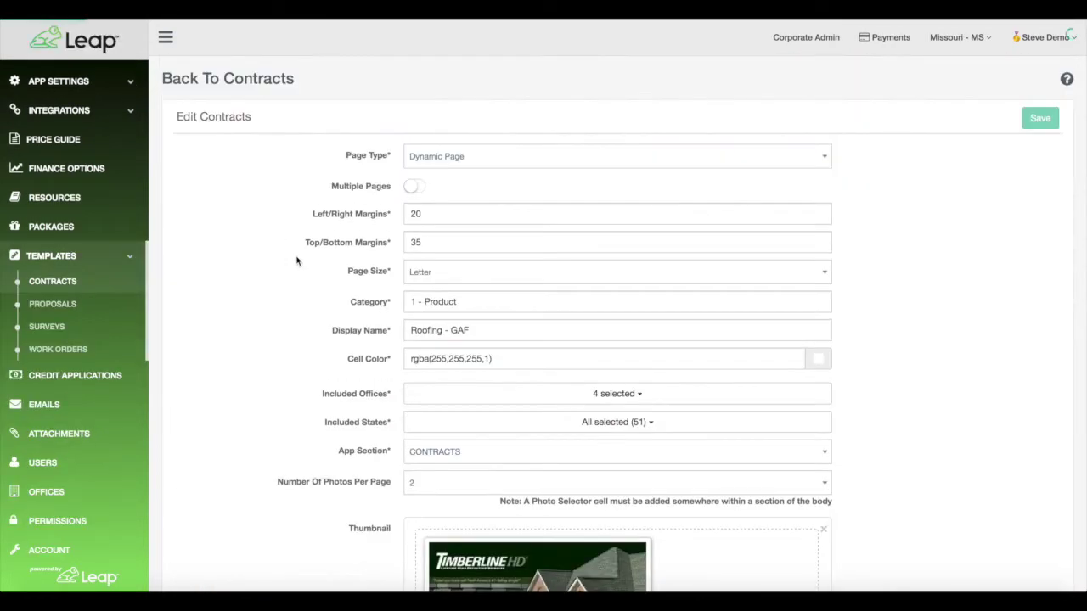
pyautogui.scroll(-3, 390, 391)
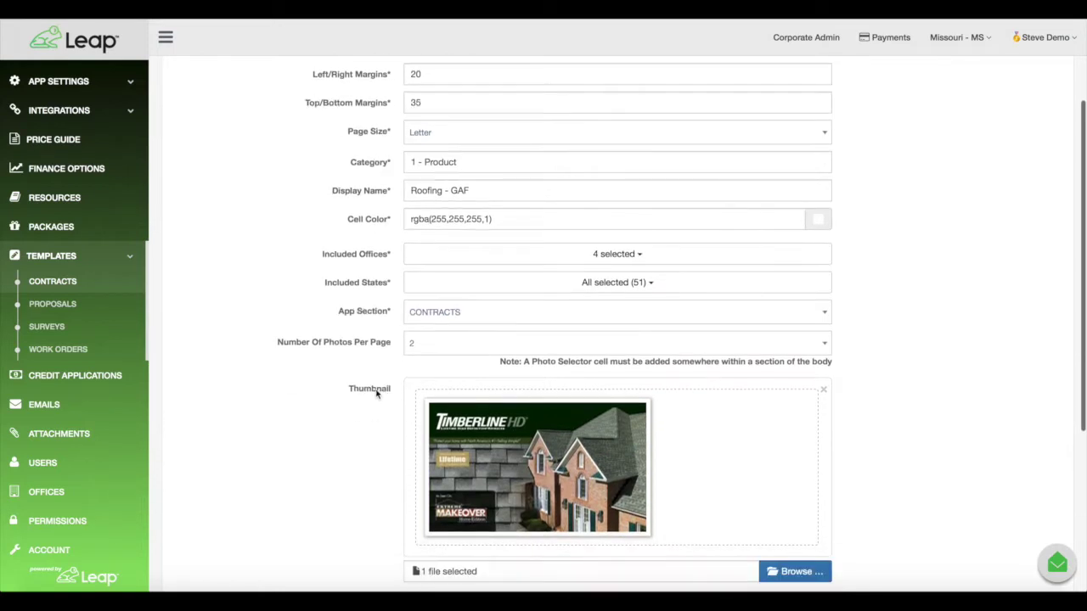
pyautogui.moveTo(346, 311); pyautogui.dragTo(460, 316)
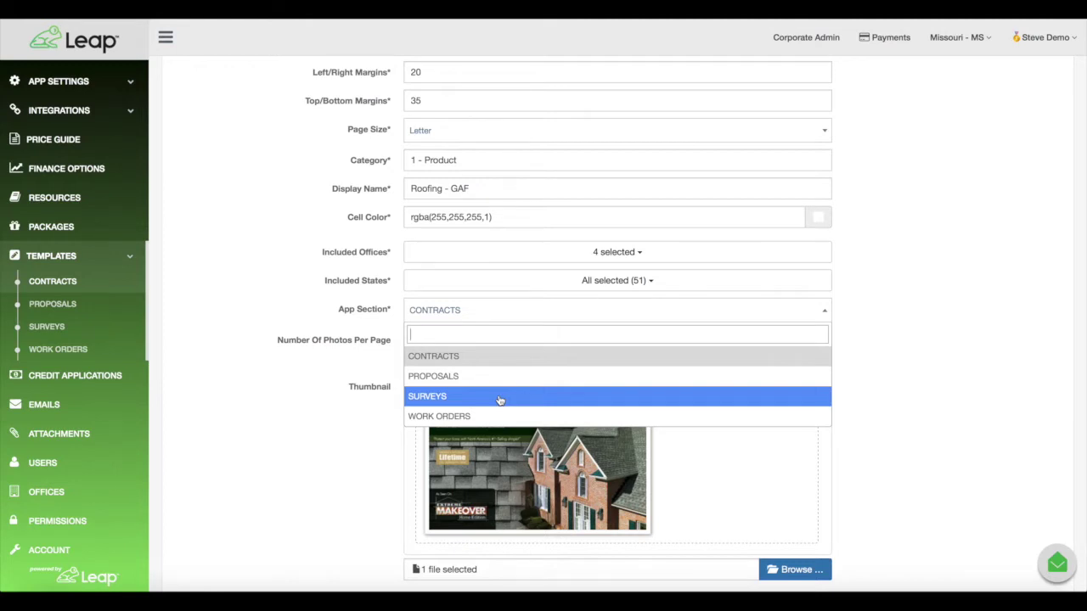
# Return to the Custom Options list in the app settings.
pyautogui.click(62, 80)
pyautogui.click(58, 174)
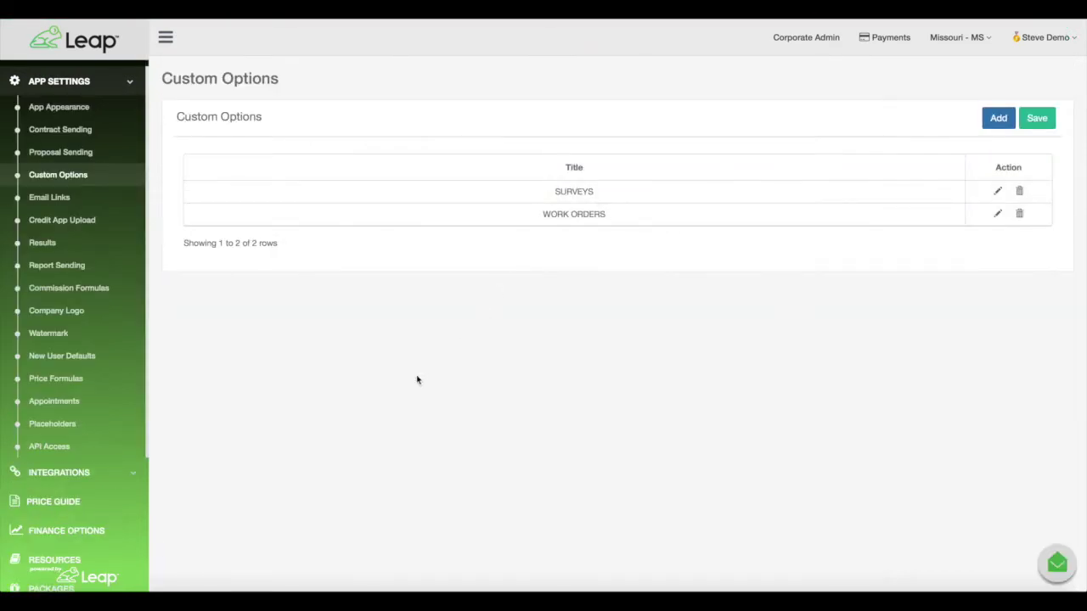
pyautogui.scroll(-2, 728, 293)
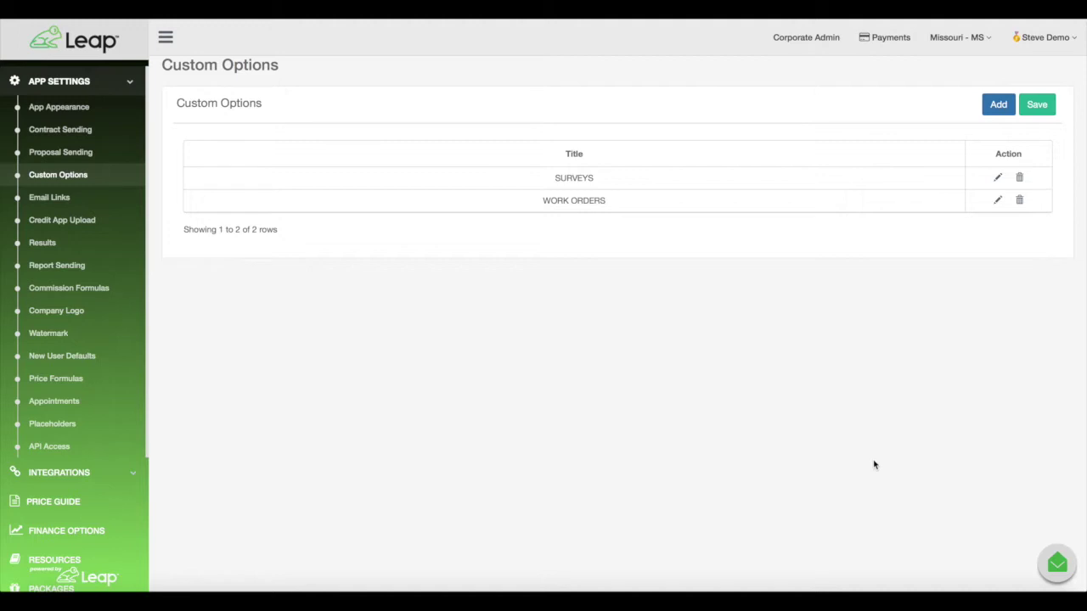
pyautogui.scroll(-1, 874, 465)
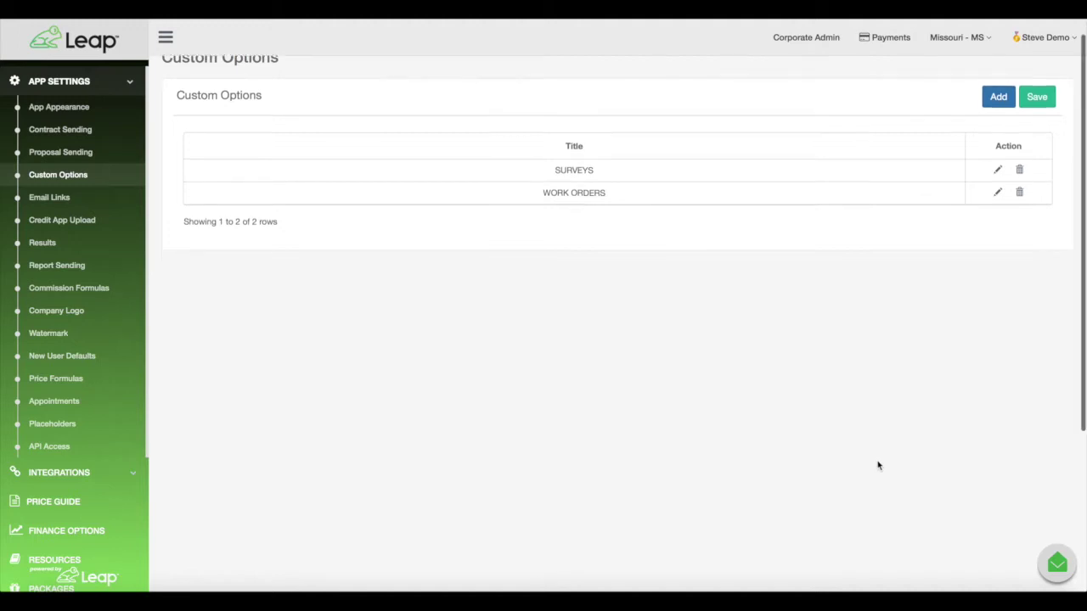
# Go back to the contract templates and open the Windows template for editing.
pyautogui.click(133, 81)
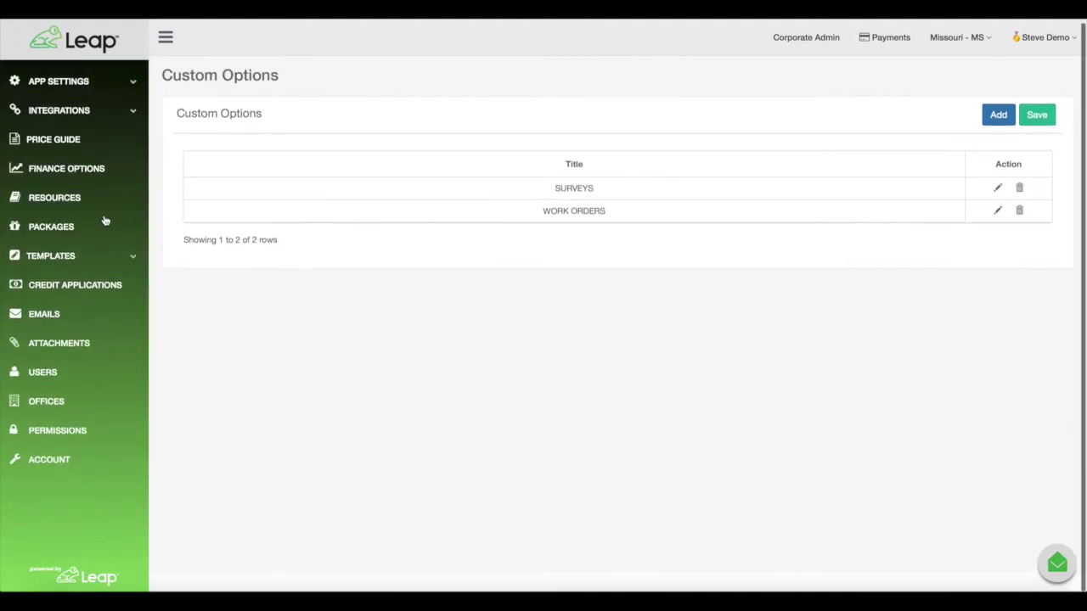
pyautogui.click(51, 255)
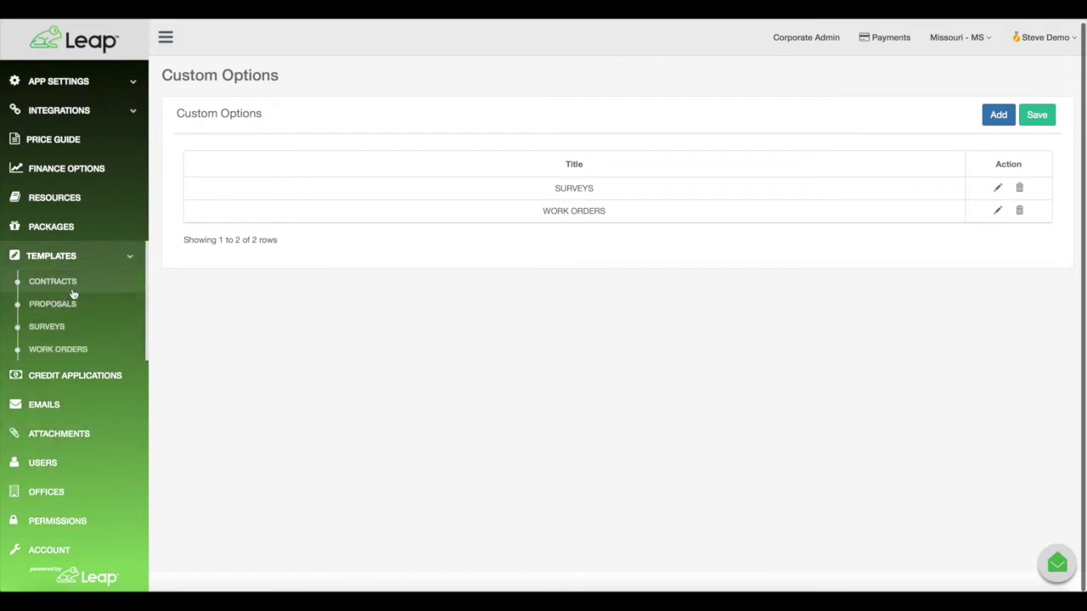
pyautogui.click(68, 283)
pyautogui.click(441, 293)
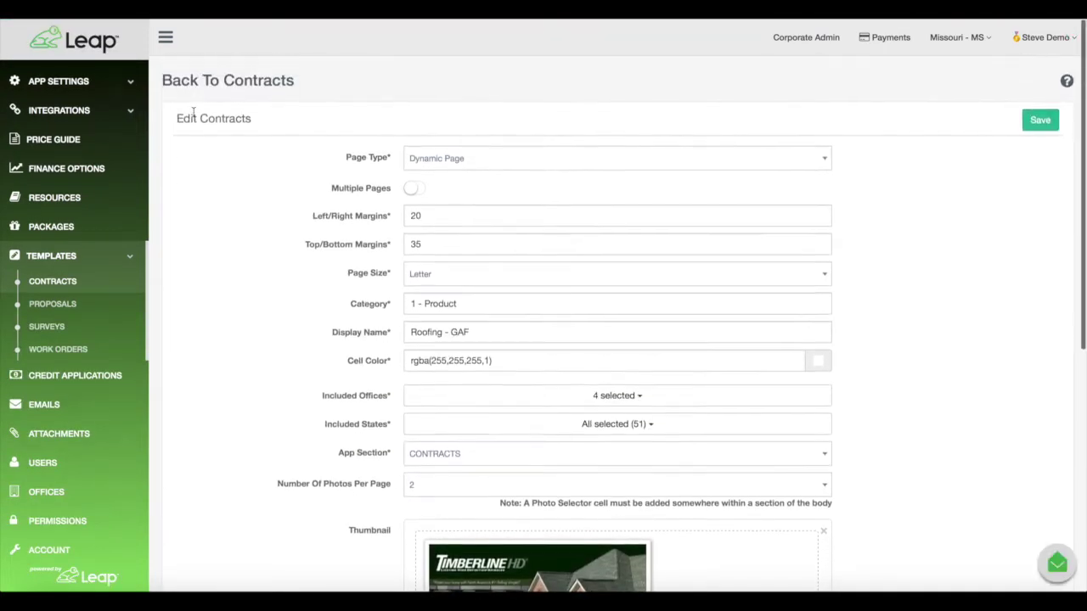
pyautogui.hotkey('alt', 'Left')
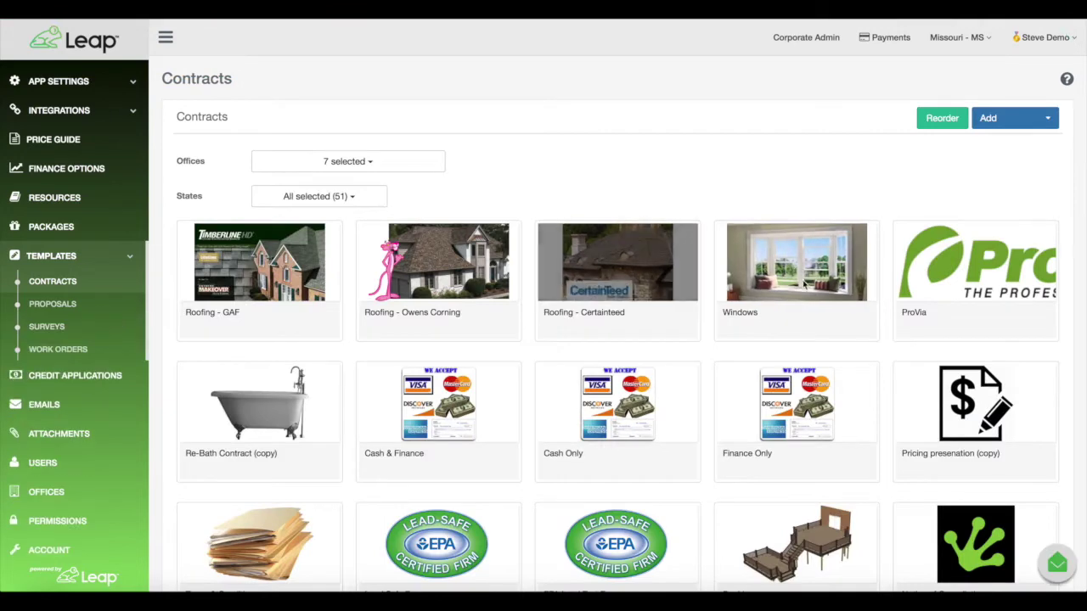
pyautogui.click(802, 294)
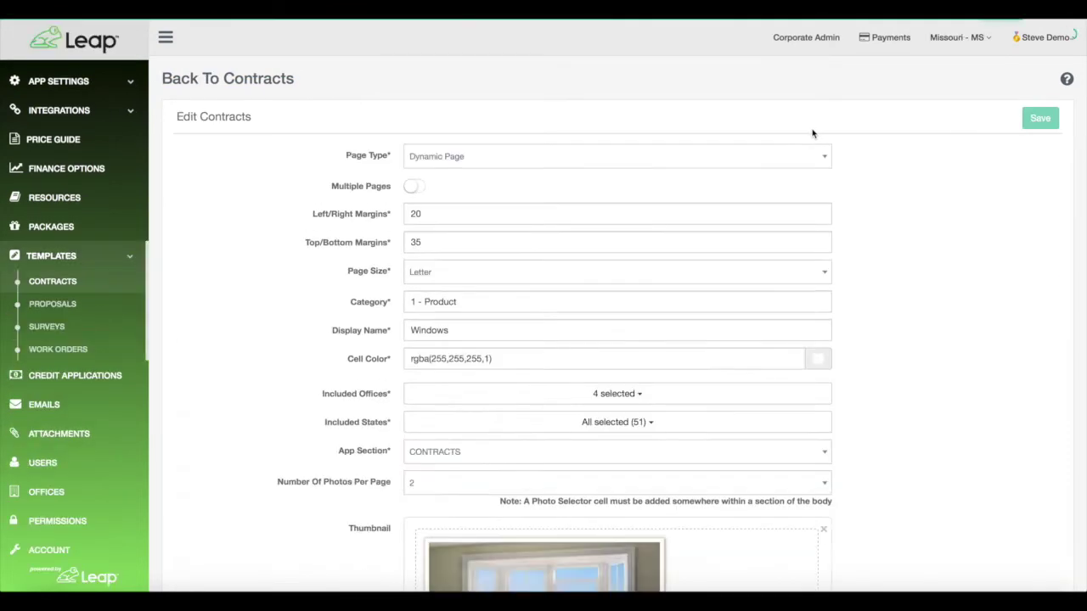
# Open the Windows section in the template's Body group for editing.
pyautogui.scroll(-7, 807, 145)
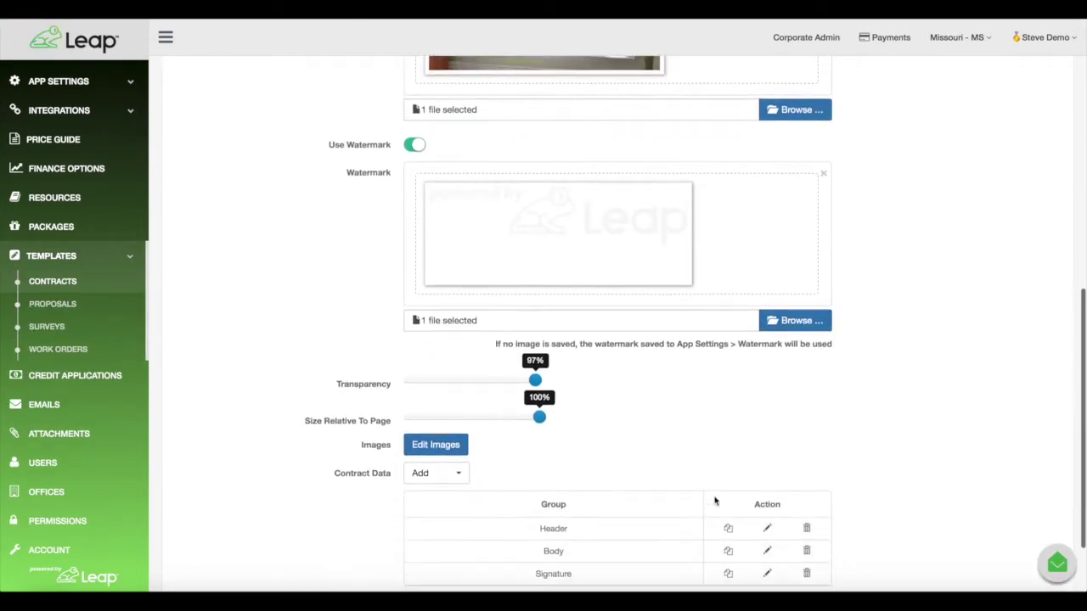
pyautogui.scroll(-2, 716, 501)
pyautogui.click(771, 481)
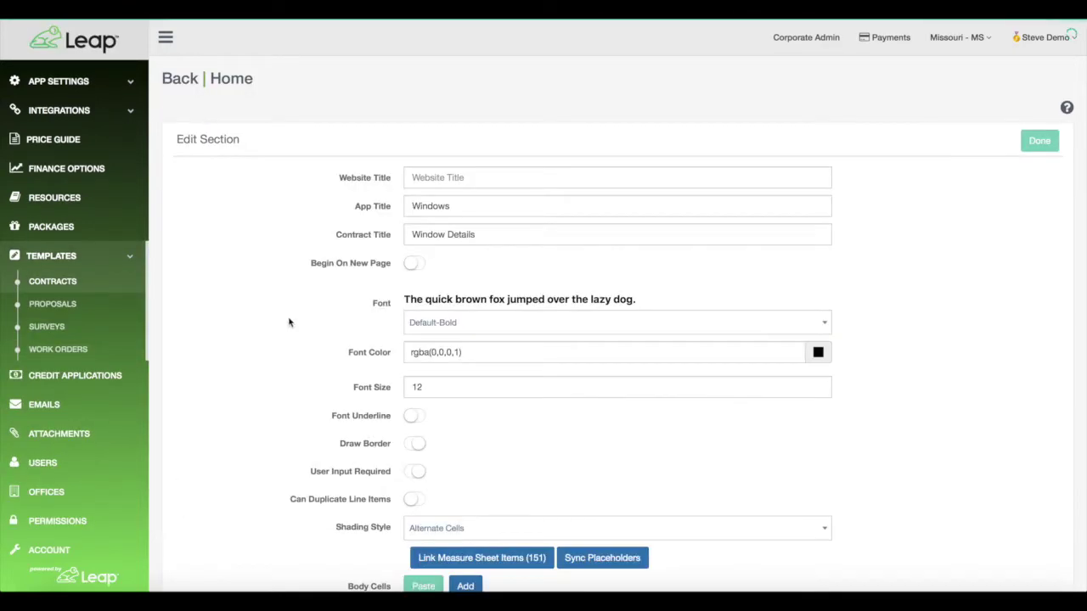
# Open the Window Brand detail line in the Window Specifications cell and highlight its default value placeholder.
pyautogui.scroll(-3, 577, 477)
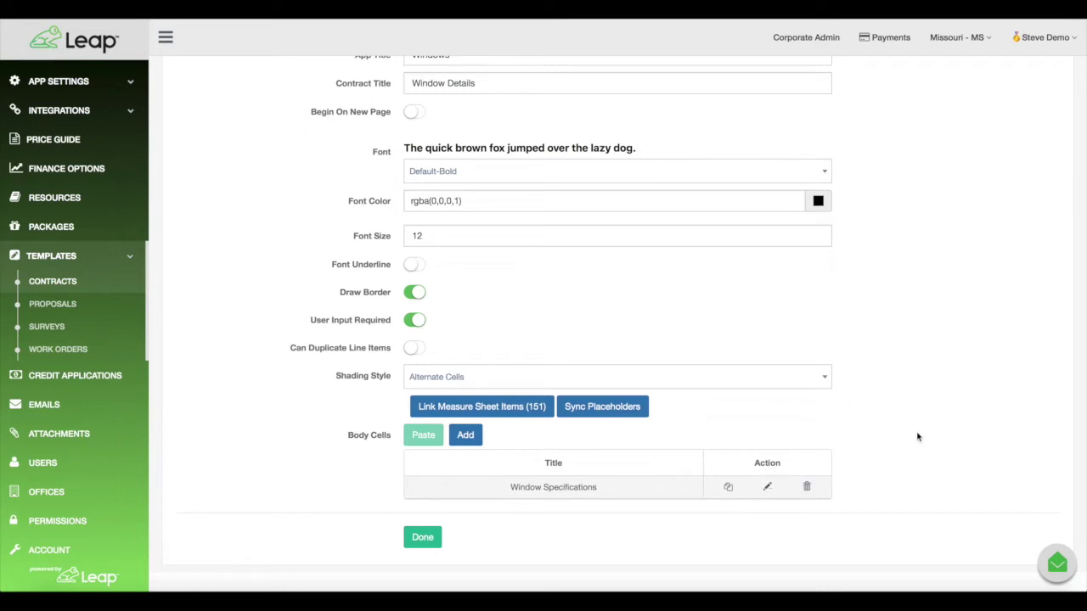
pyautogui.scroll(-3, 941, 421)
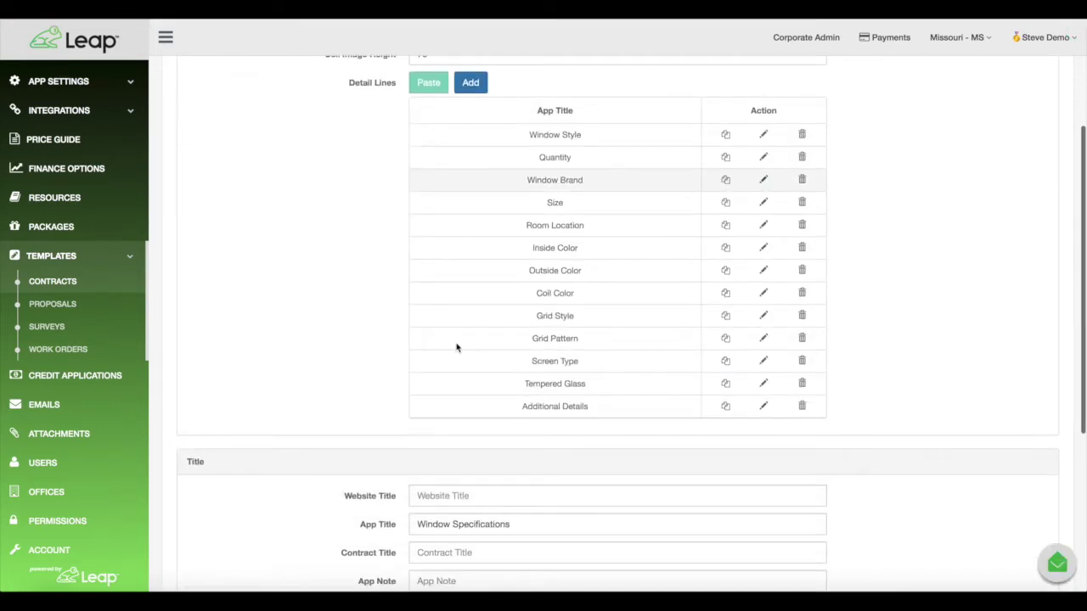
pyautogui.scroll(-5, 456, 344)
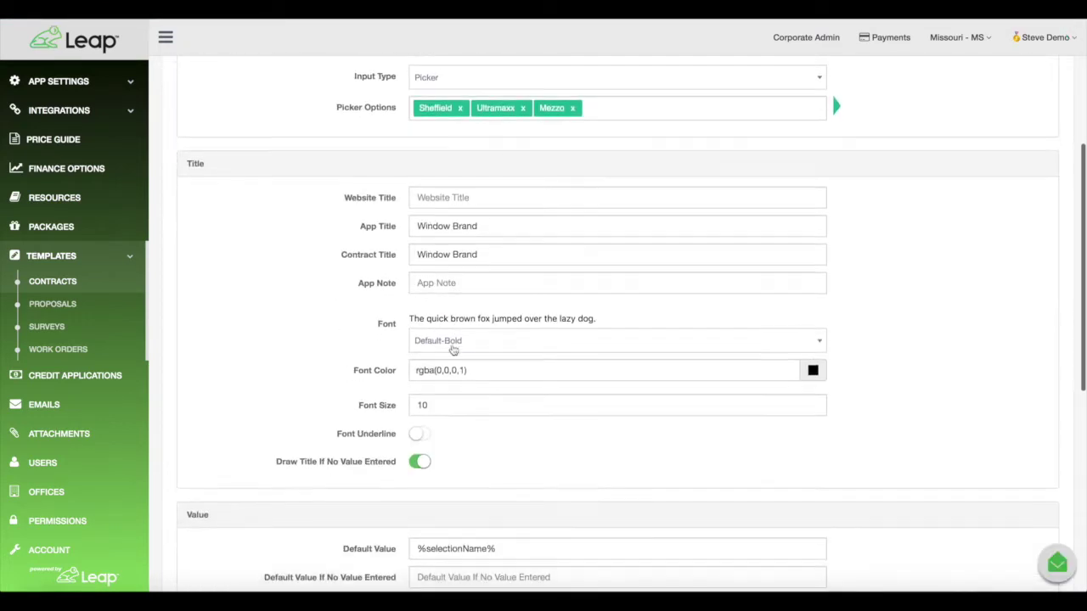
pyautogui.moveTo(543, 551); pyautogui.dragTo(349, 551)
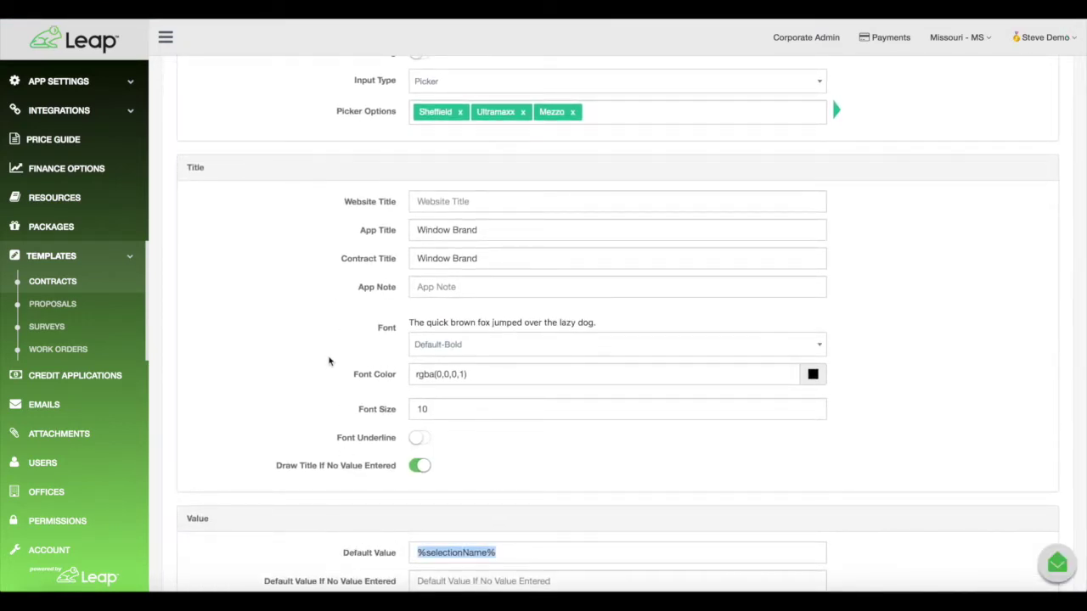
# Leave the Window Specifications cell and go back to the Windows section's settings.
pyautogui.scroll(2, 328, 359)
pyautogui.scroll(1, 319, 344)
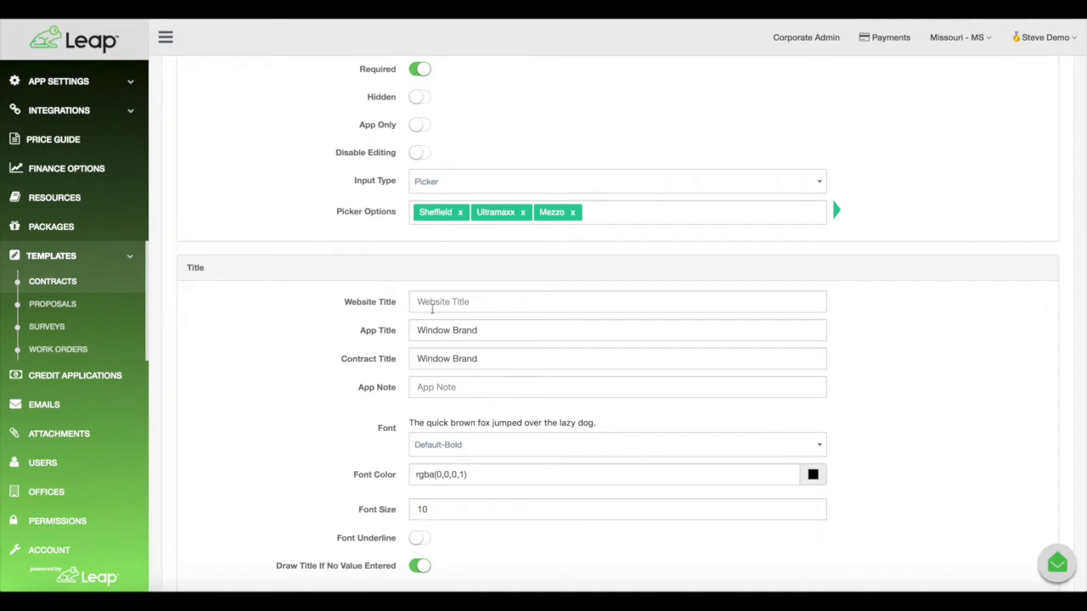
pyautogui.scroll(5, 379, 357)
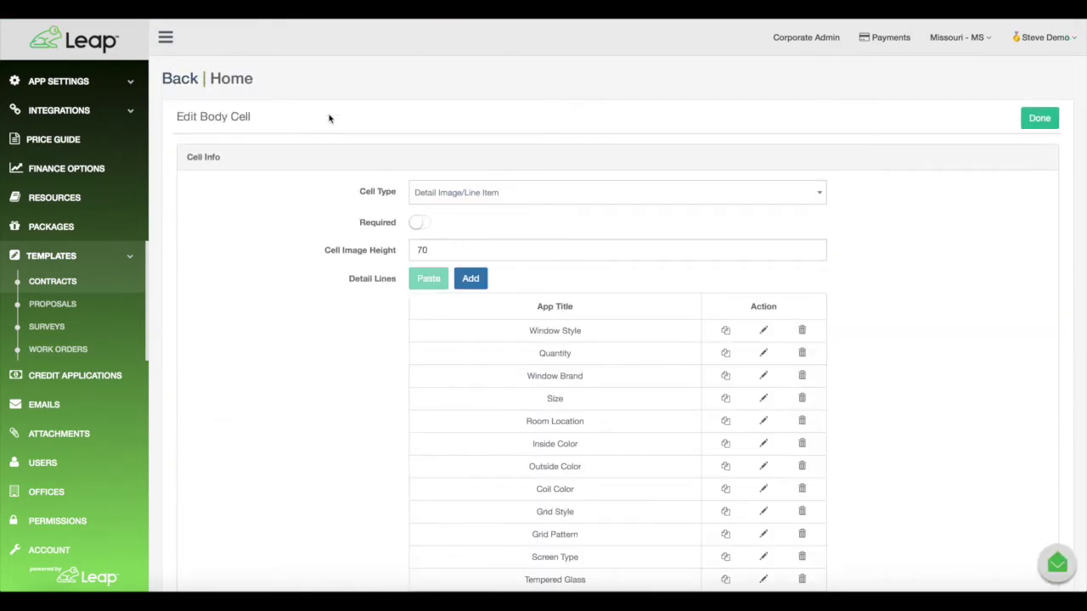
pyautogui.click(179, 84)
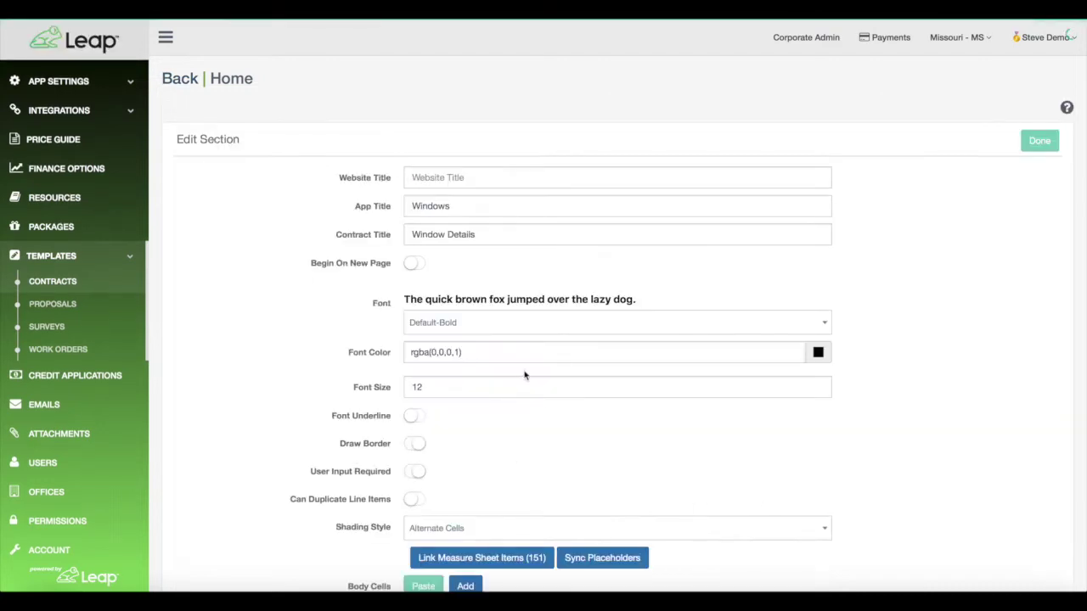
# Review which measure sheet items in the Windows category are linked to the section, then close the linked items list.
pyautogui.scroll(-1, 433, 487)
pyautogui.scroll(-3, 433, 488)
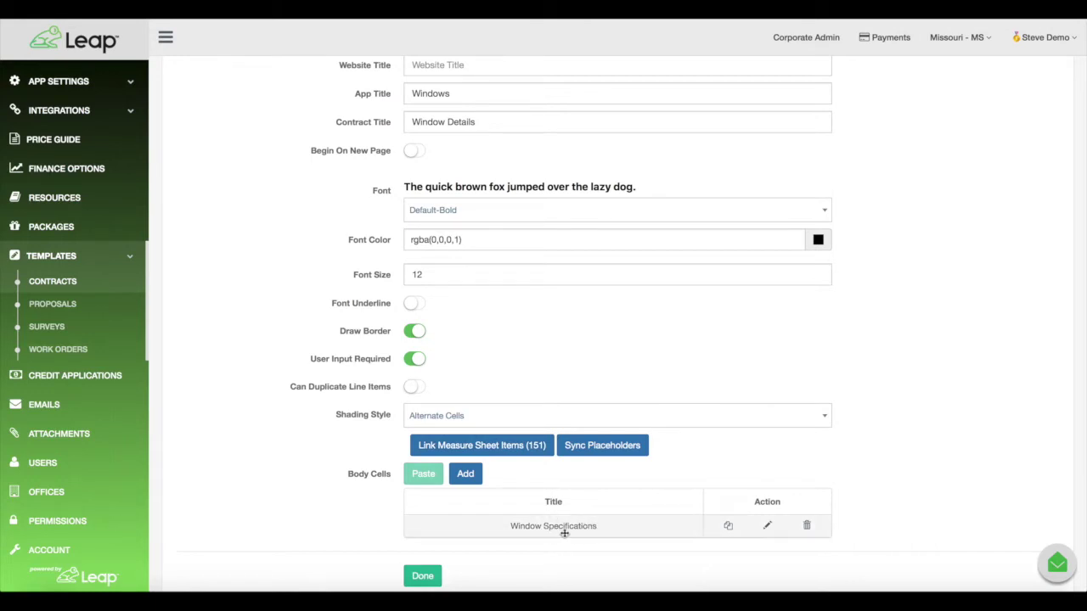
pyautogui.click(503, 448)
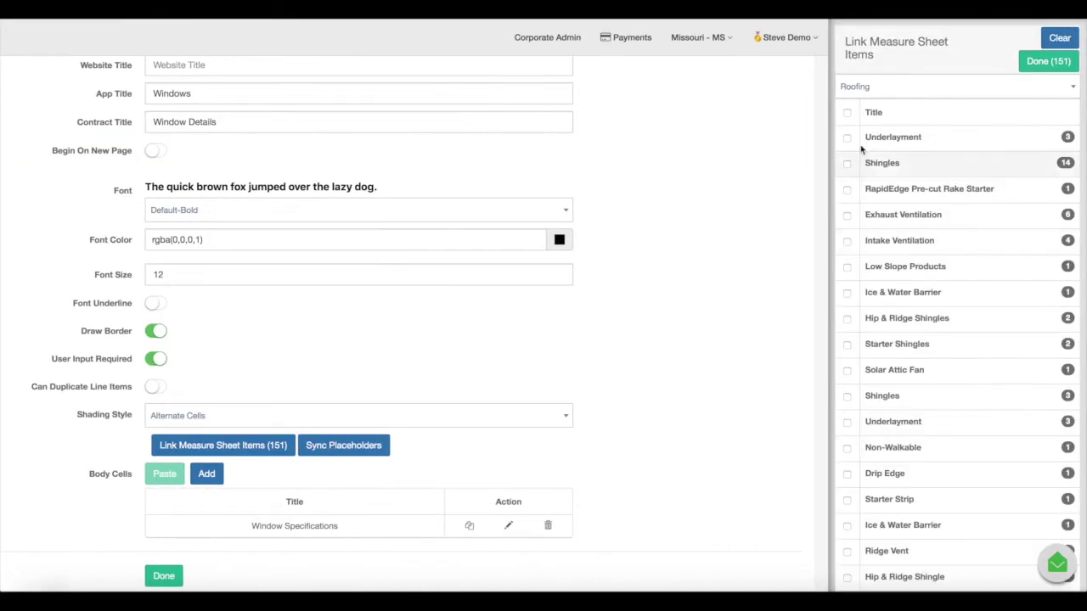
pyautogui.click(875, 88)
pyautogui.click(882, 155)
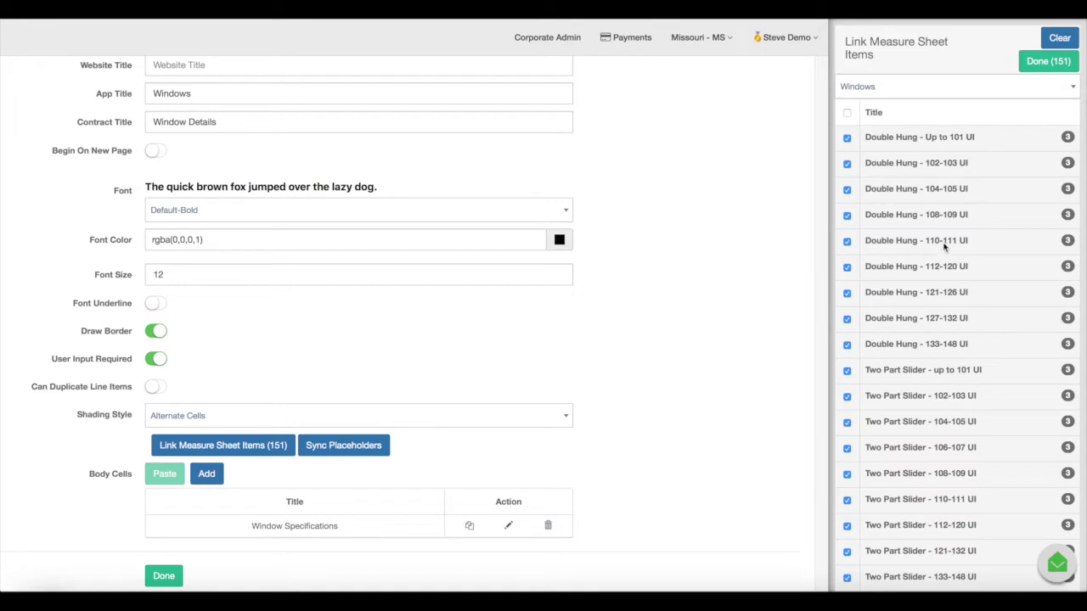
pyautogui.click(1043, 68)
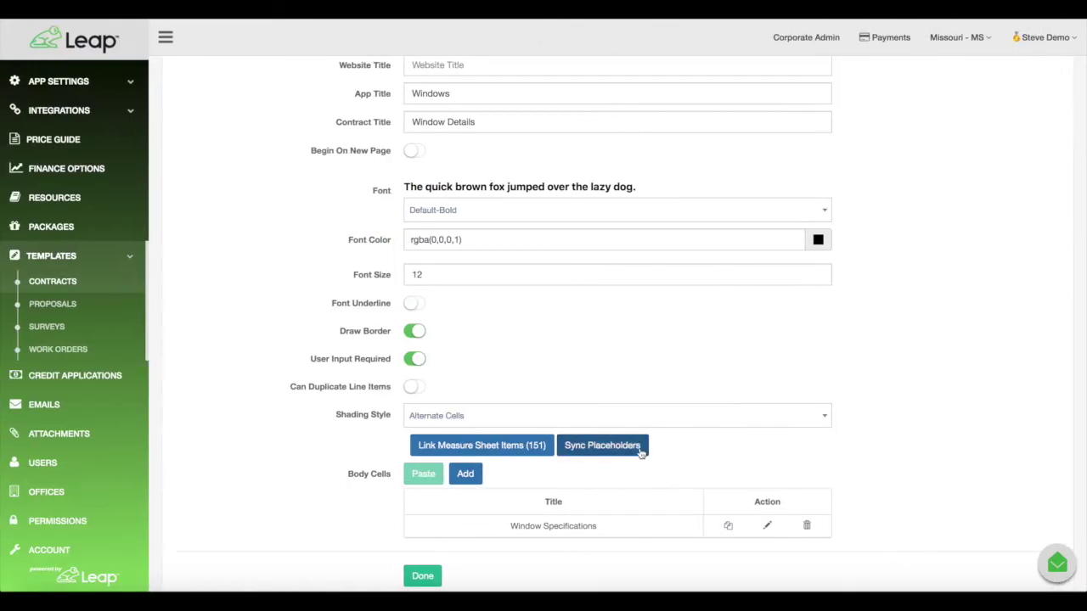
# Bring up the Sync Placeholders confirmation for the section's linked measure sheet items and dismiss it without syncing.
pyautogui.scroll(-1, 595, 501)
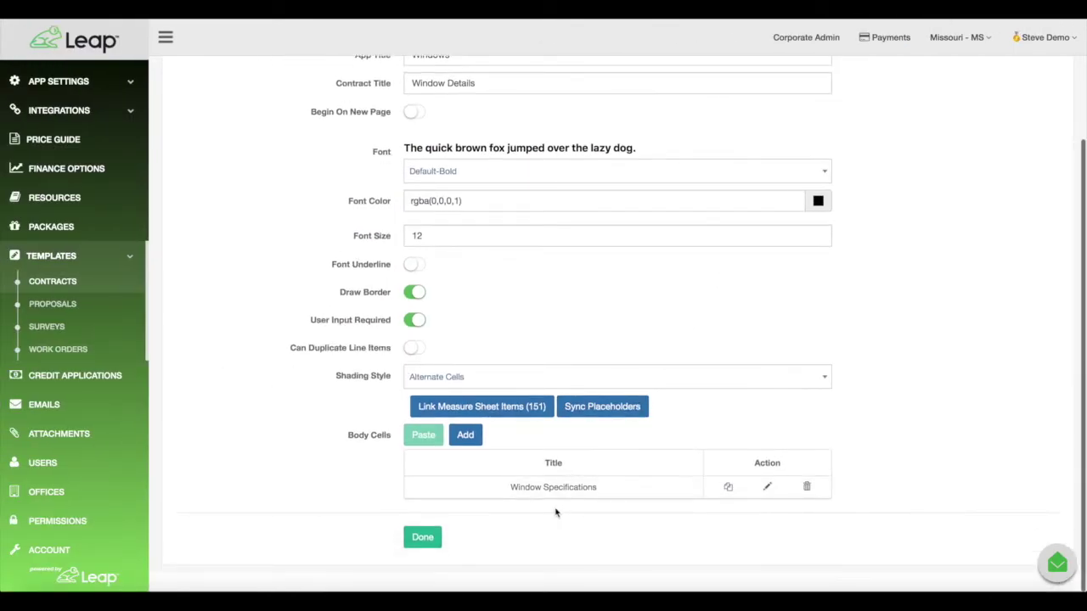
pyautogui.click(621, 413)
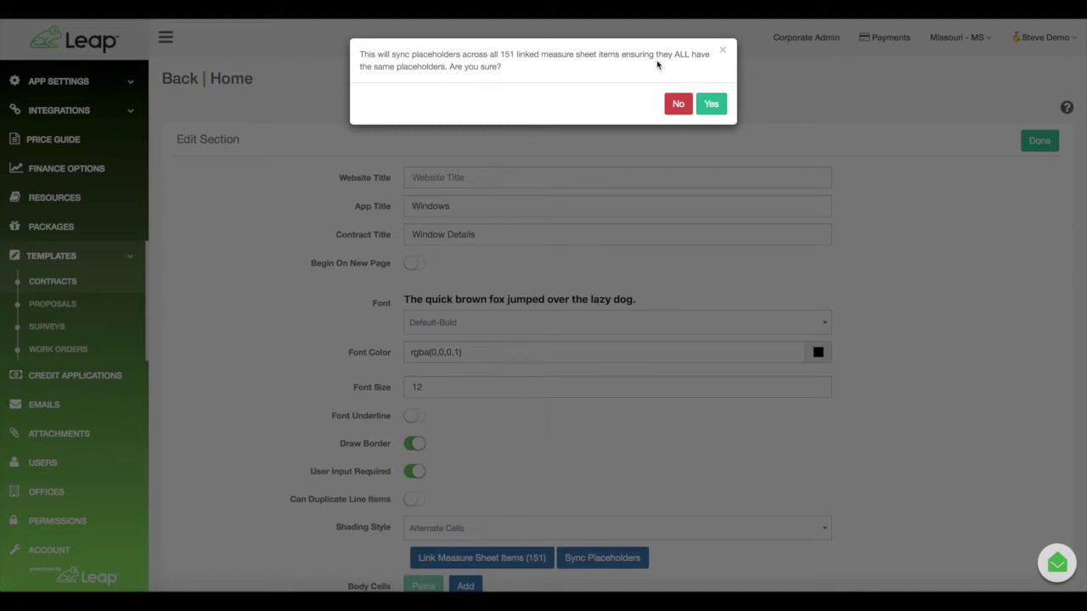
pyautogui.click(723, 50)
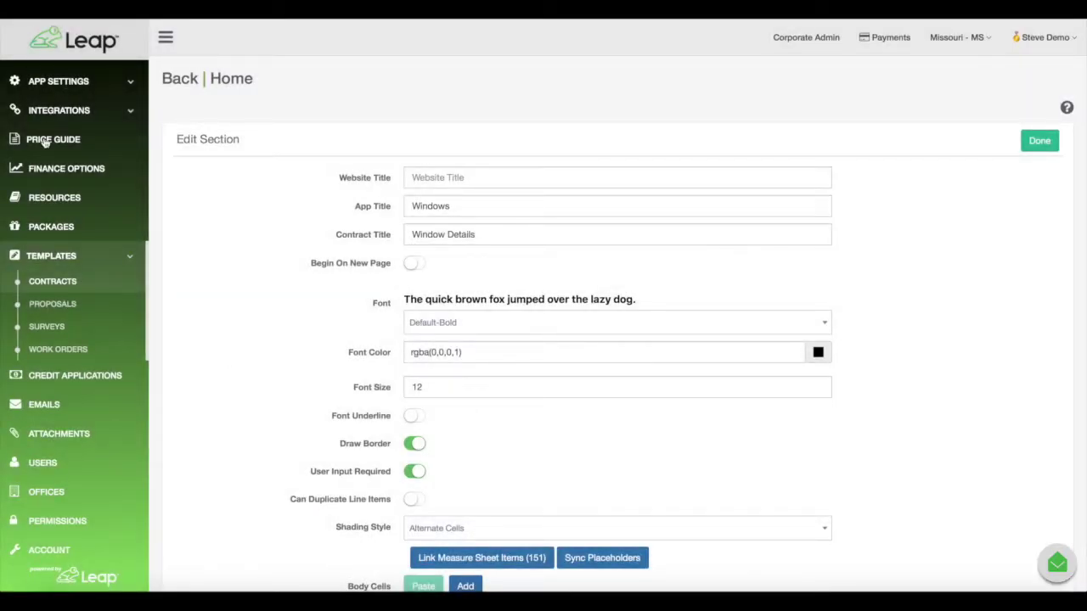
# Go to the Price Guide, filter it to the Windows category and open the Double Hung "Up to 101 UI" item.
pyautogui.click(45, 140)
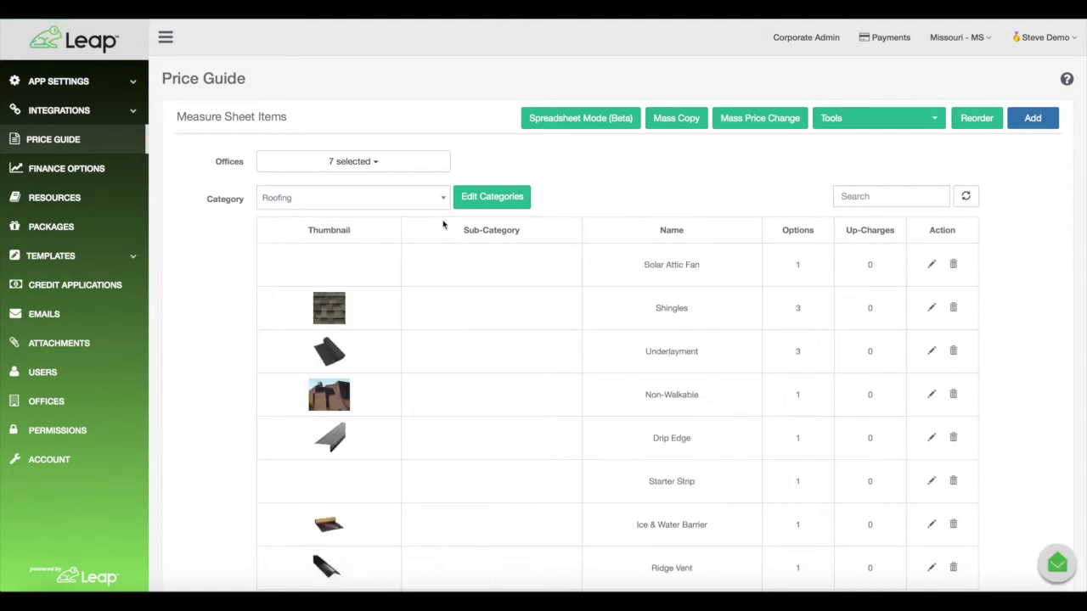
pyautogui.click(384, 202)
pyautogui.click(349, 266)
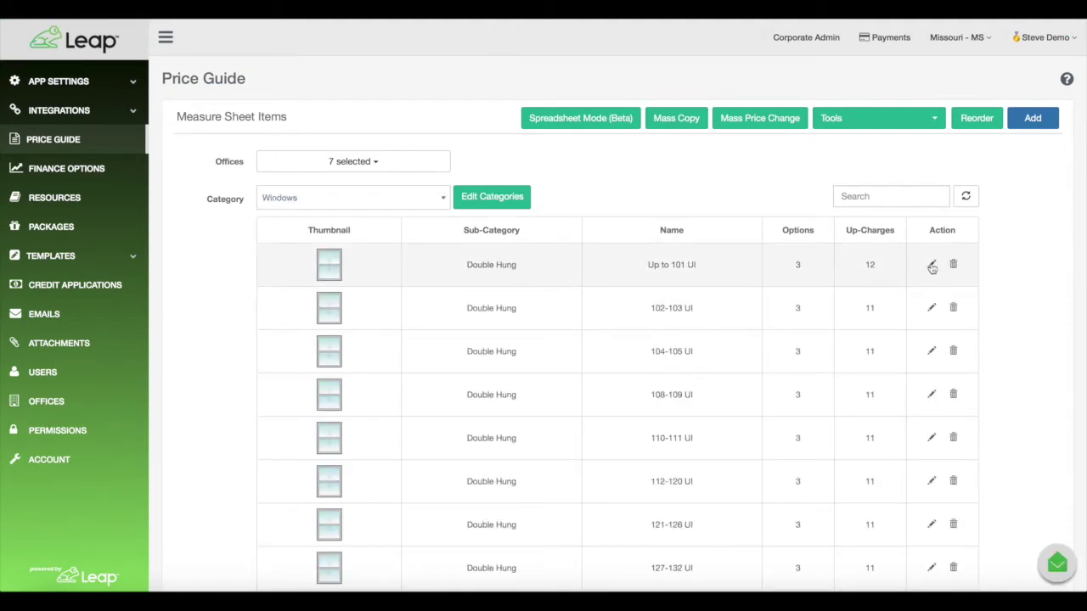
pyautogui.click(668, 243)
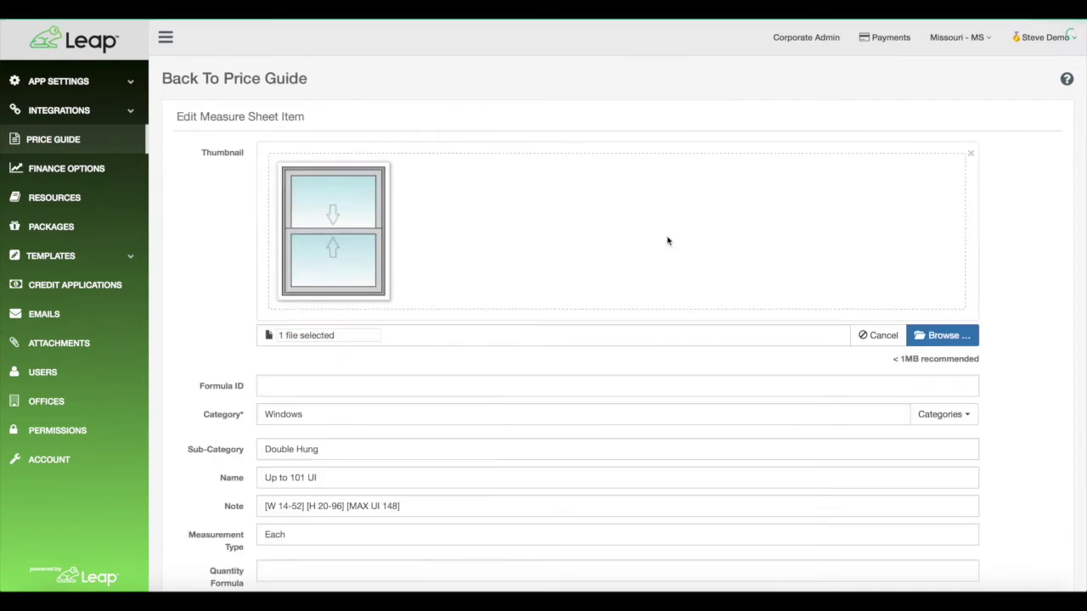
# Examine the options, additional details and custom placeholders of the Double Hung "Up to 101 UI" item.
pyautogui.scroll(-10, 685, 270)
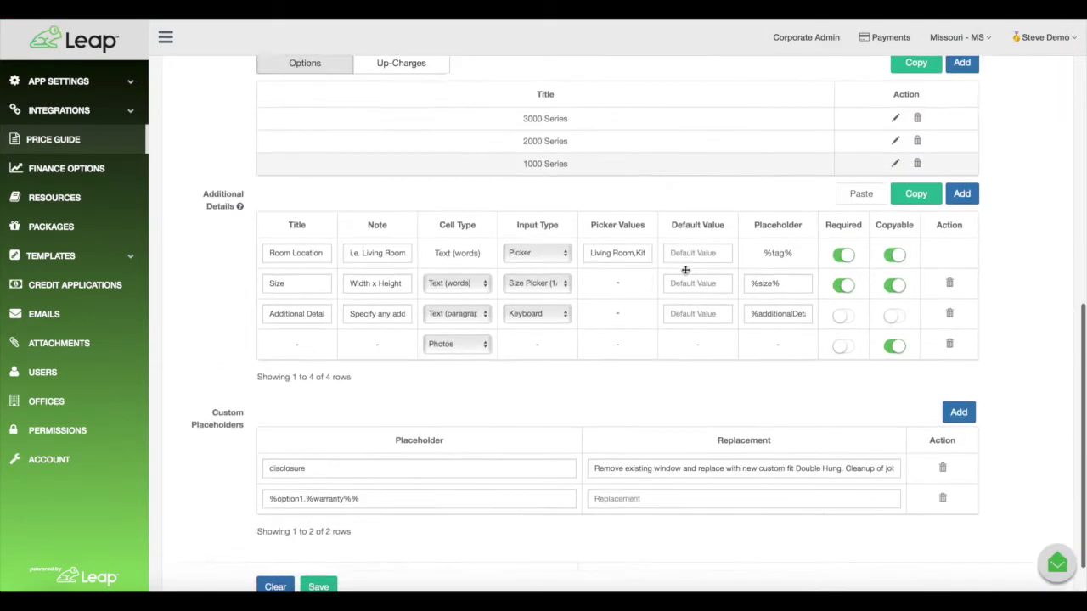
pyautogui.scroll(5, 549, 414)
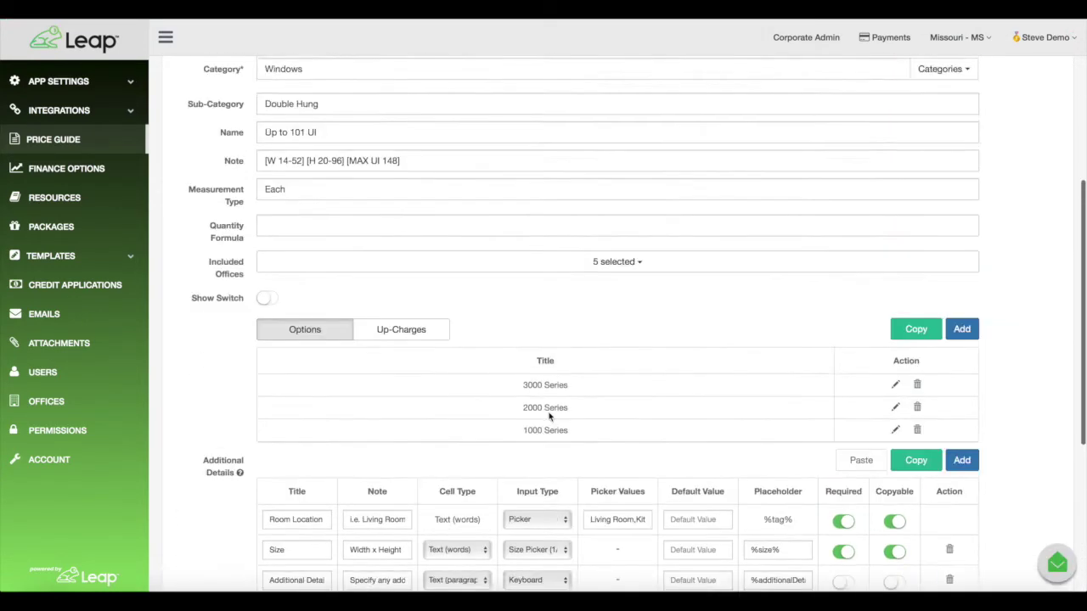
pyautogui.scroll(5, 549, 416)
pyautogui.scroll(-10, 549, 416)
pyautogui.scroll(2, 548, 413)
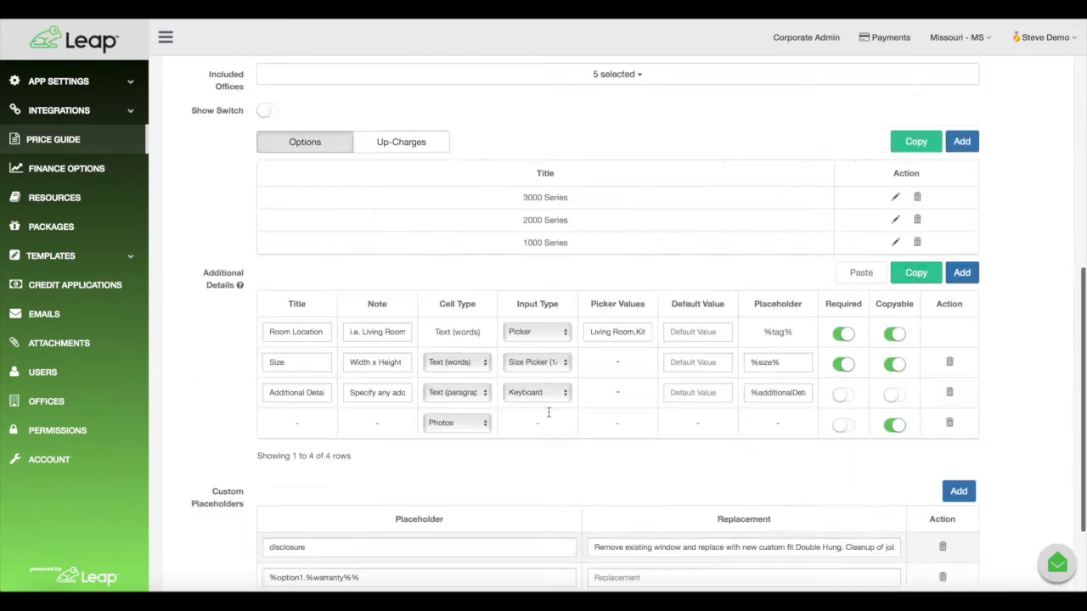
pyautogui.scroll(10, 548, 414)
# Return to the Windows items in the Price Guide and show 100 rows per page.
pyautogui.click(218, 77)
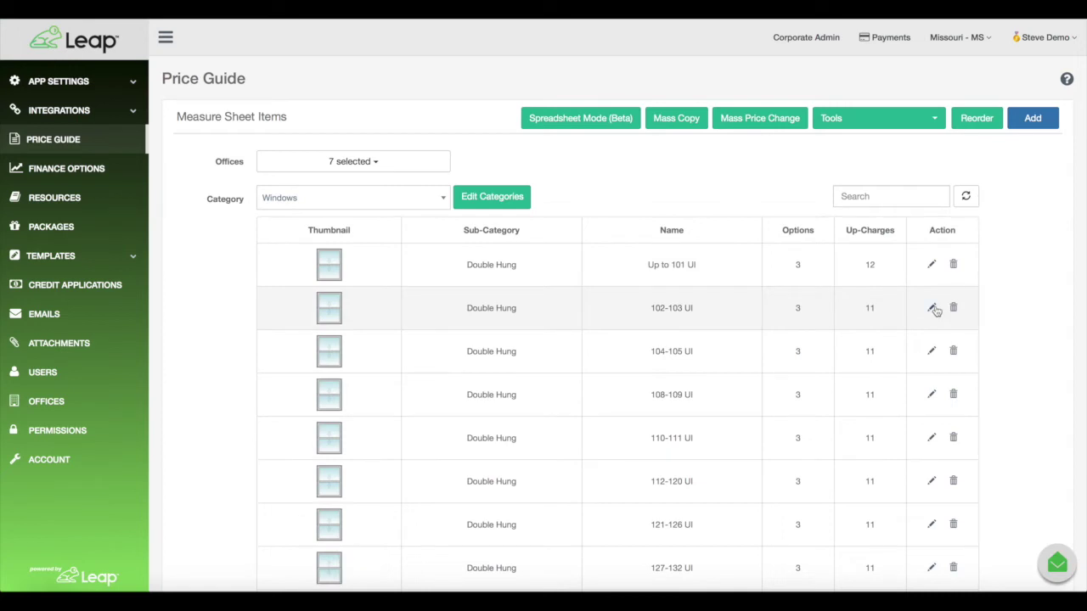
pyautogui.scroll(-2, 949, 311)
pyautogui.click(386, 531)
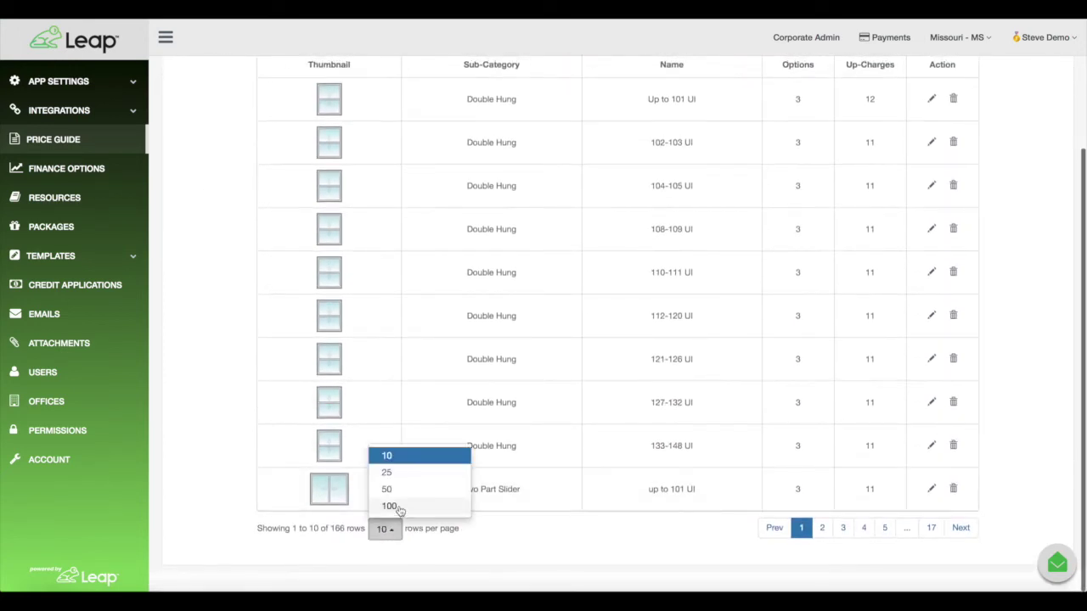
pyautogui.click(442, 506)
# Find the Casement "up to 63 UI" item in the Windows list and open it for editing.
pyautogui.scroll(-9, 660, 481)
pyautogui.scroll(-10, 660, 481)
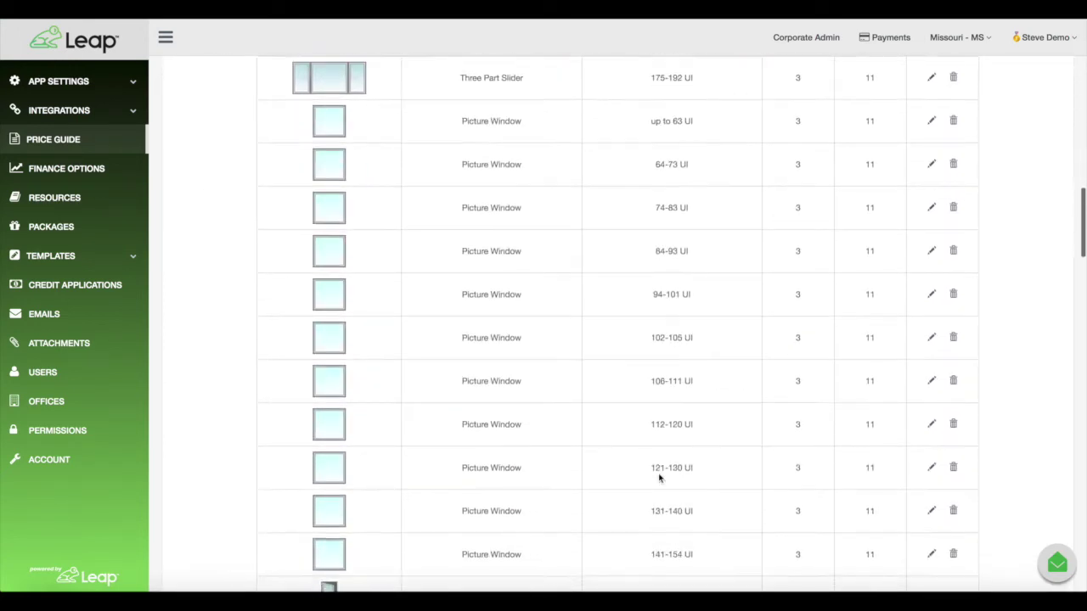
pyautogui.scroll(1, 833, 114)
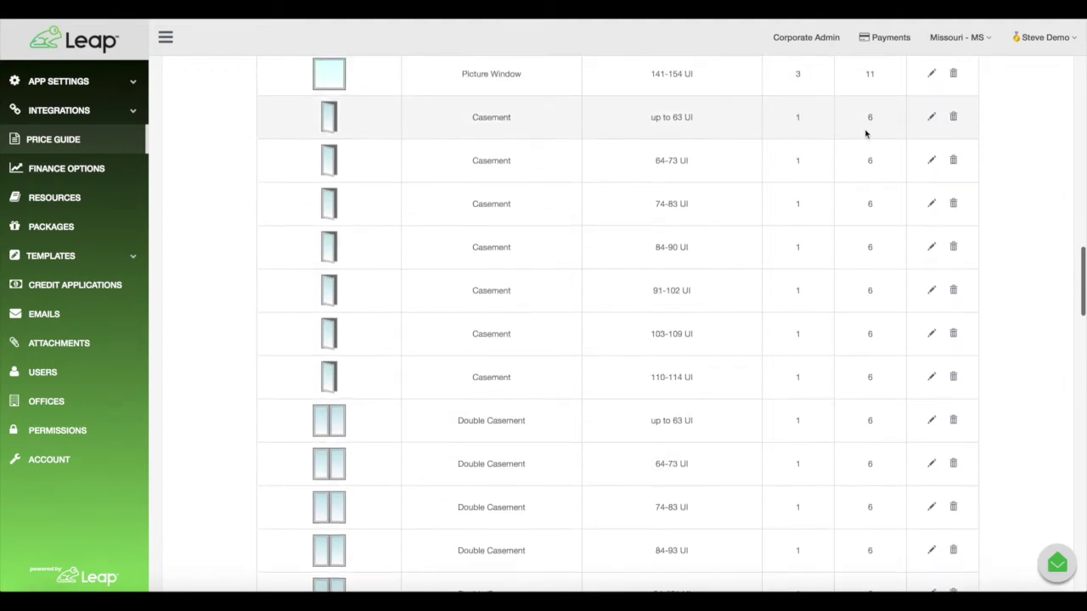
pyautogui.click(876, 122)
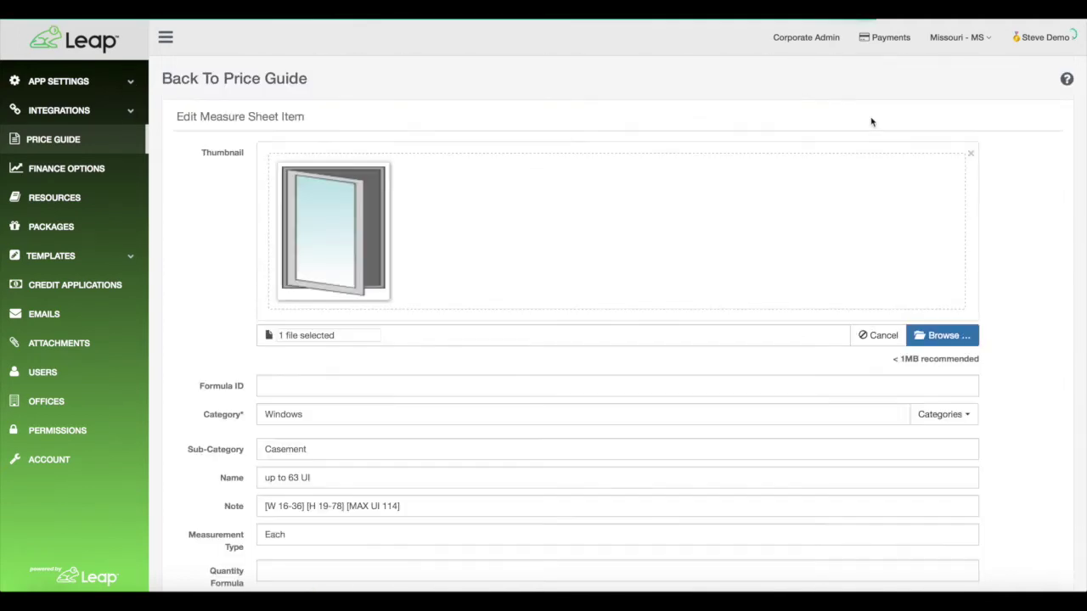
# Show 100 rows per page in the Casement item's Custom Placeholders table.
pyautogui.scroll(-8, 725, 235)
pyautogui.scroll(-5, 726, 235)
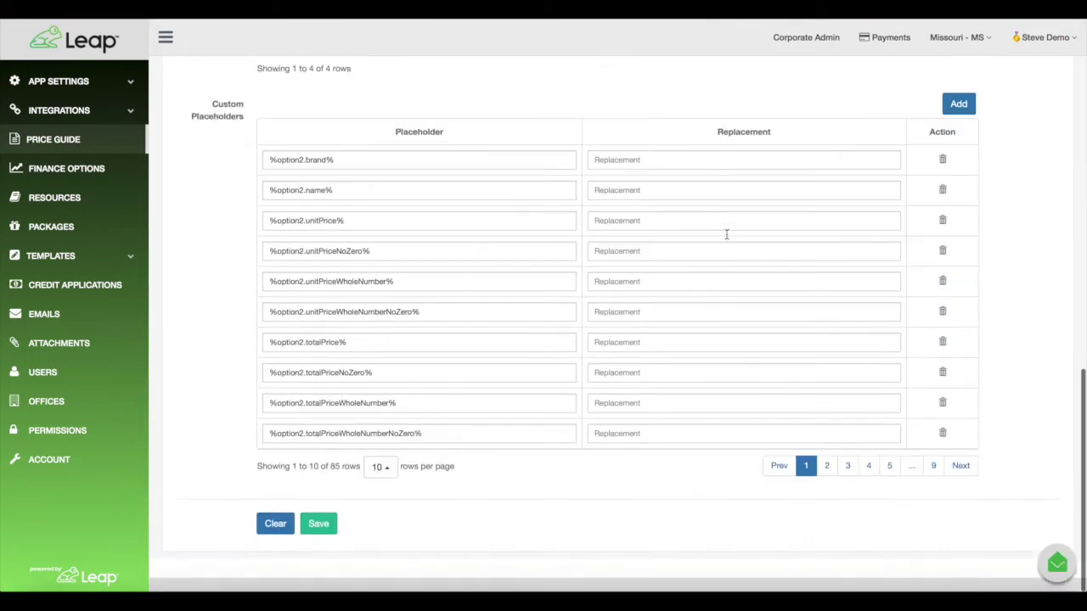
pyautogui.scroll(4, 725, 235)
pyautogui.scroll(-3, 424, 457)
pyautogui.scroll(-1, 424, 457)
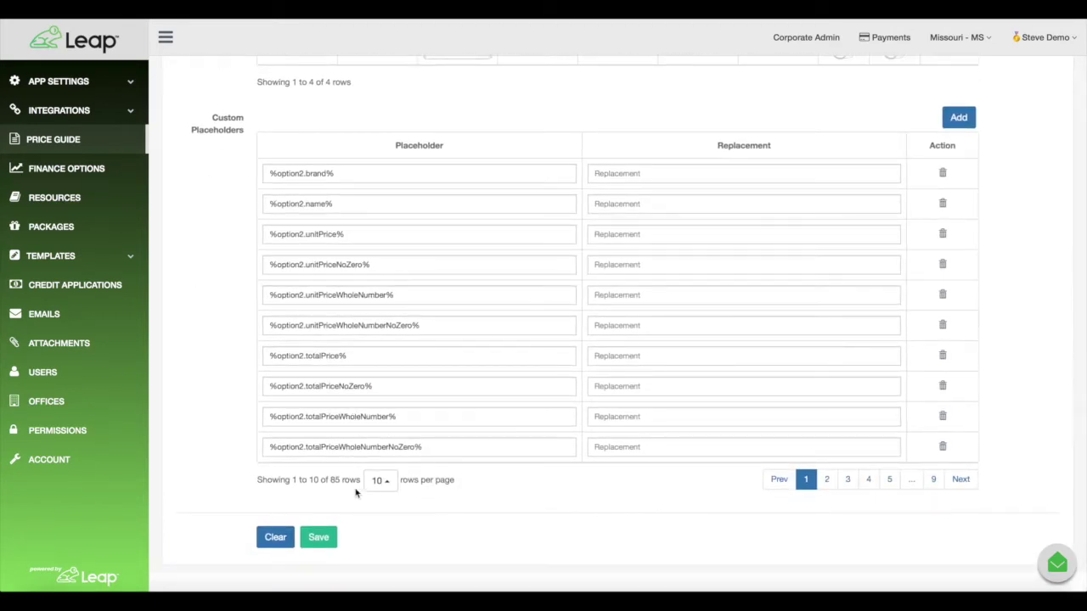
pyautogui.click(395, 482)
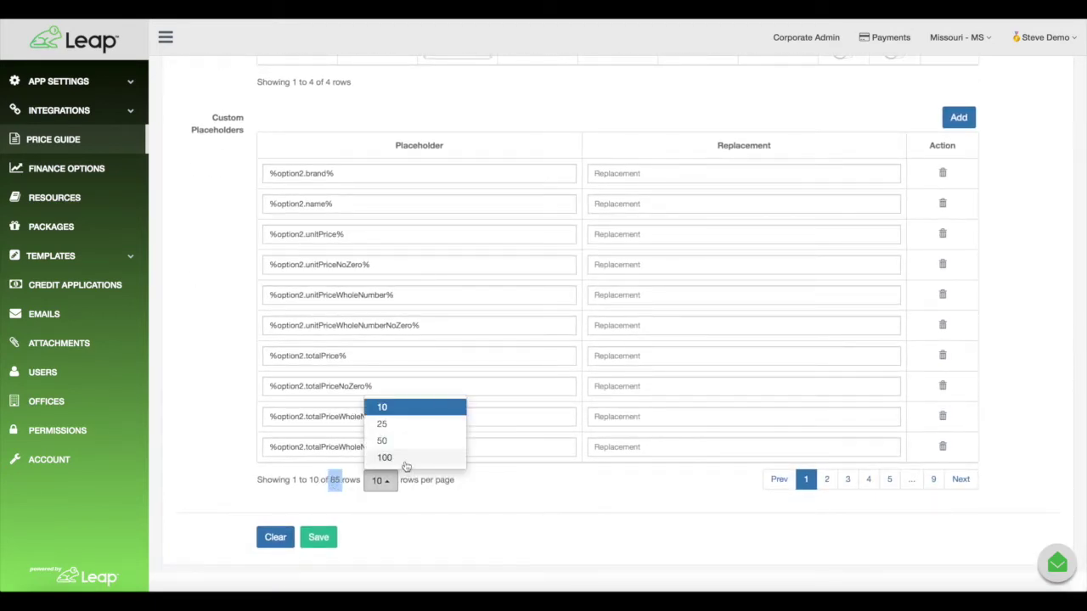
pyautogui.click(406, 456)
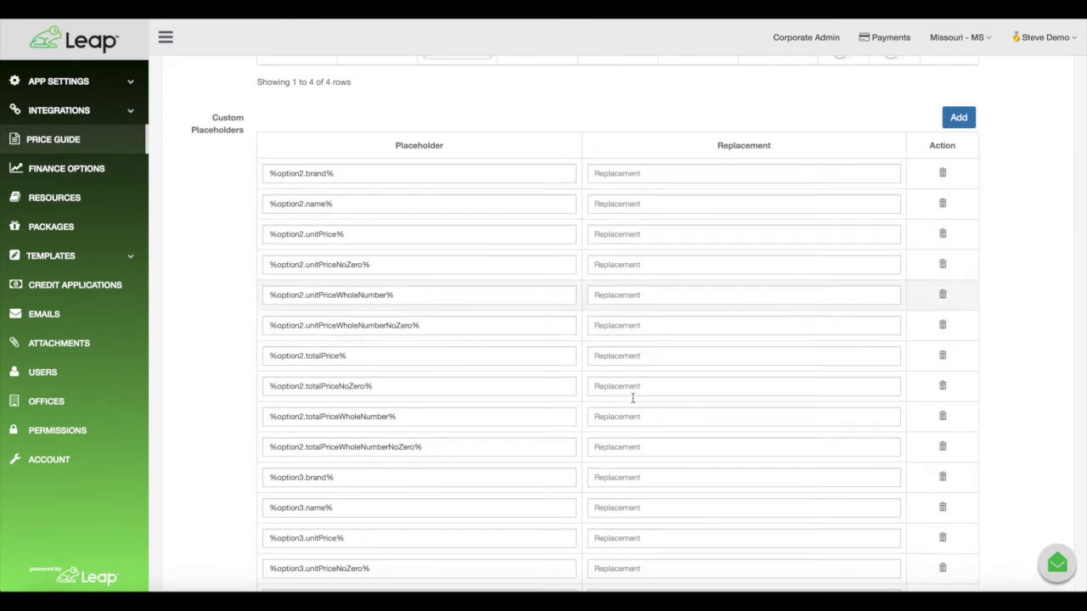
# Look through the Casement item's full list of custom placeholders and their replacement values, then return to the start of the item.
pyautogui.scroll(-3, 543, 513)
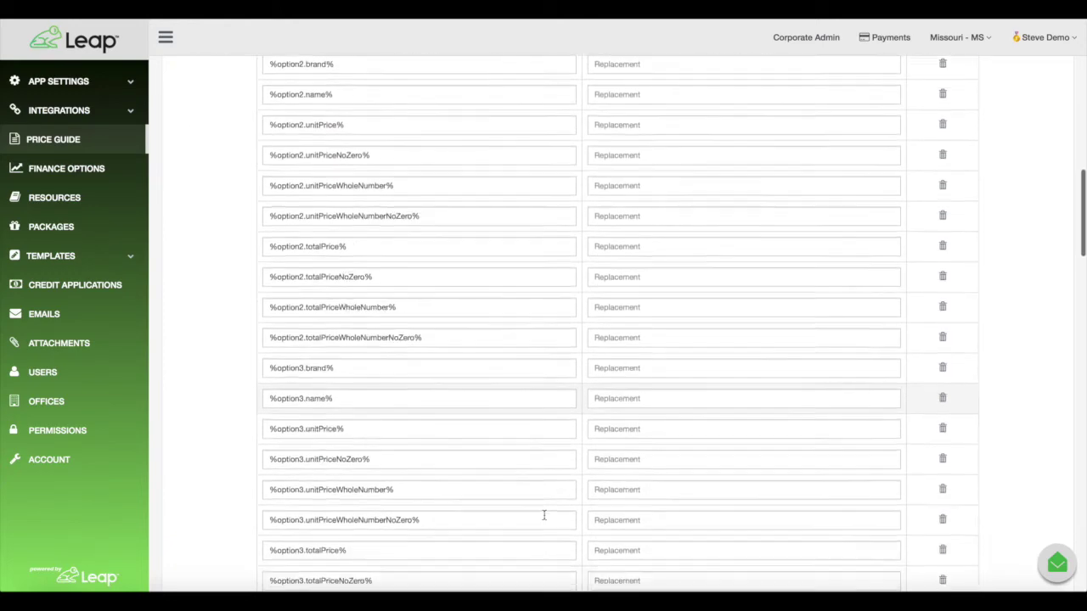
pyautogui.scroll(-2, 544, 515)
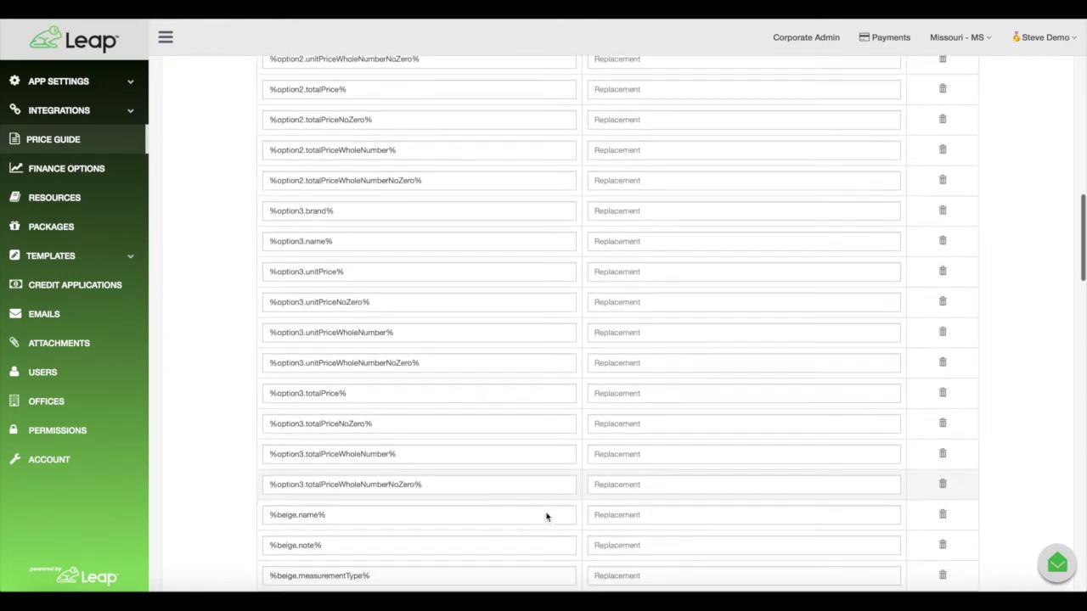
pyautogui.scroll(-8, 546, 513)
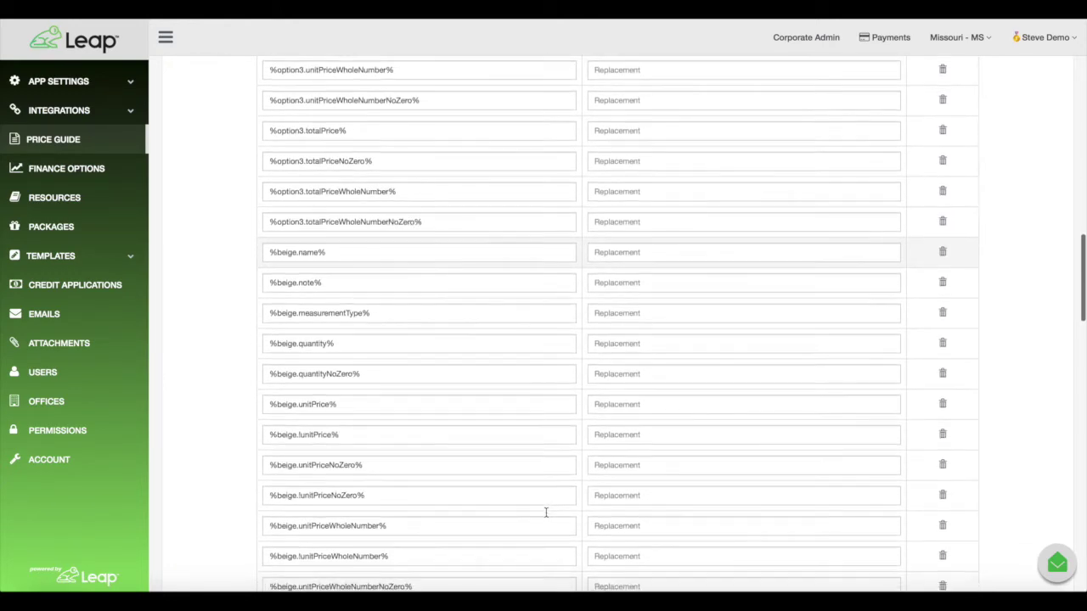
pyautogui.scroll(-9, 546, 513)
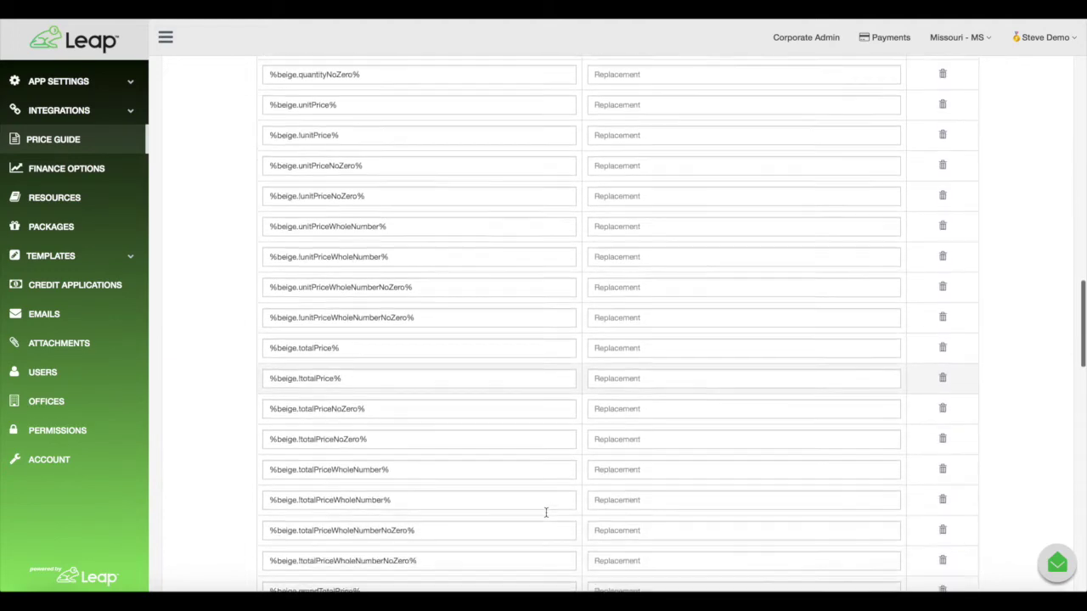
pyautogui.scroll(-3, 546, 513)
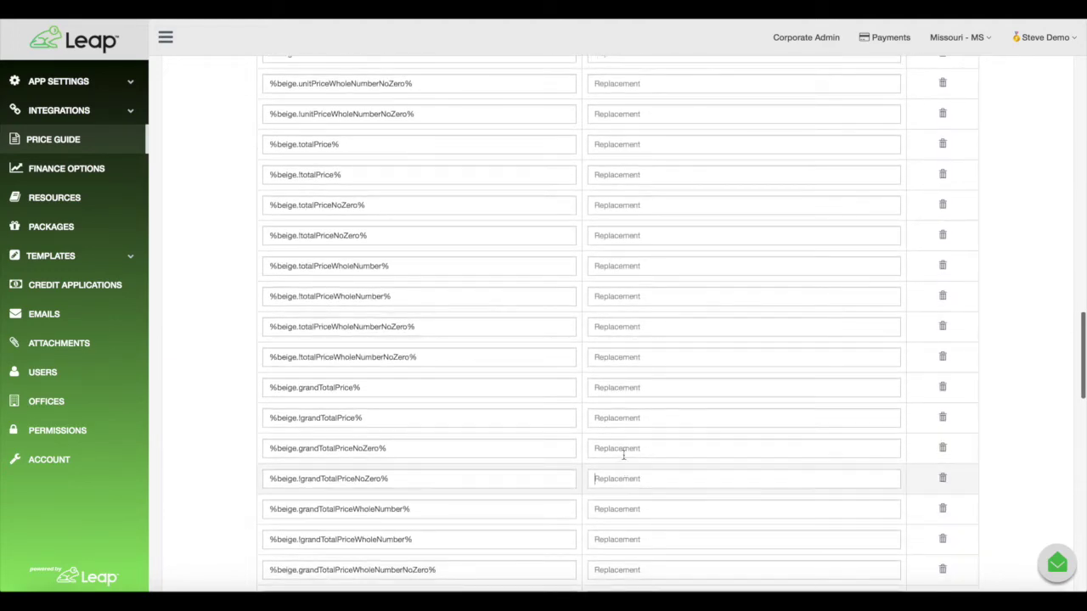
pyautogui.click(626, 418)
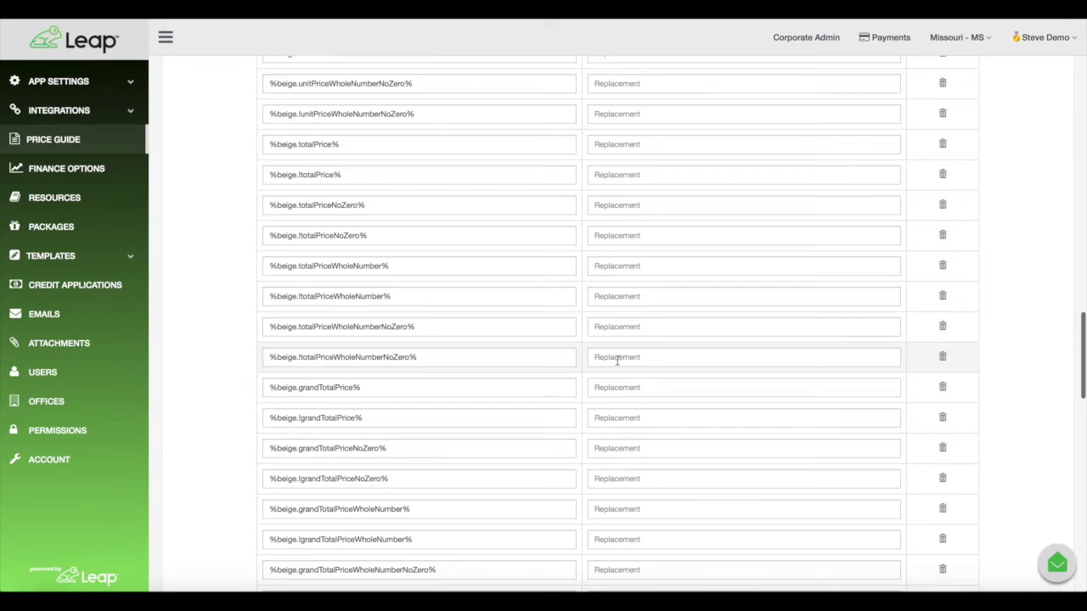
pyautogui.scroll(-9, 546, 474)
pyautogui.scroll(-15, 547, 472)
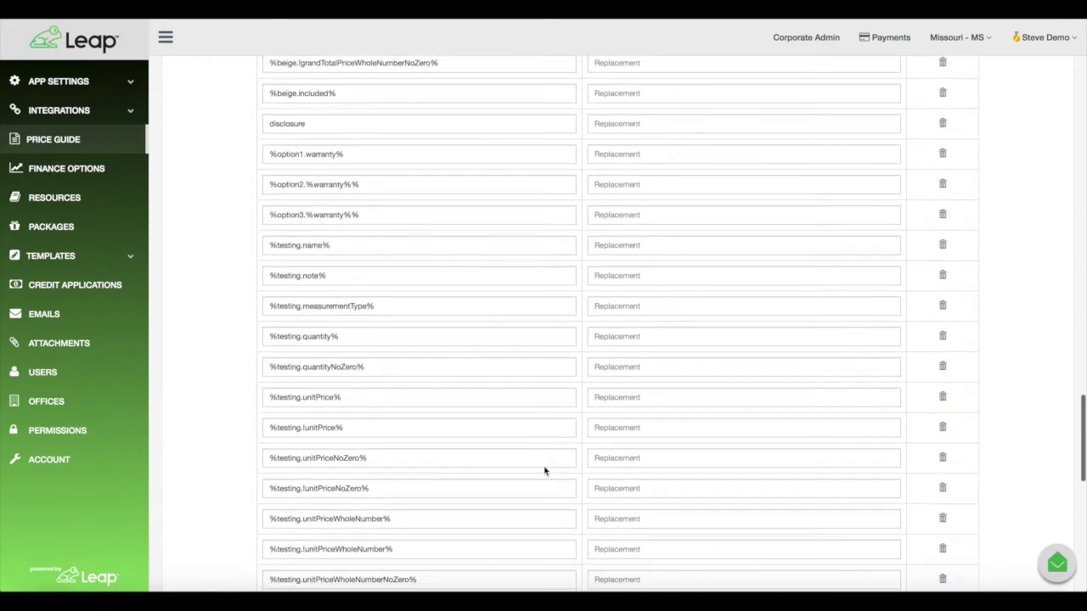
pyautogui.scroll(-8, 545, 471)
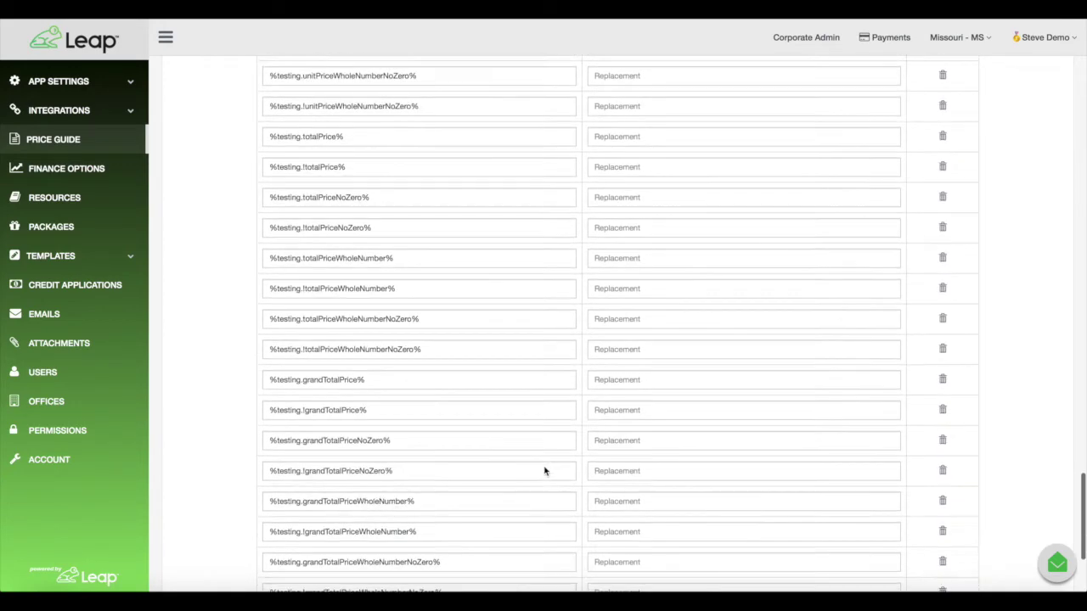
pyautogui.scroll(20, 545, 471)
pyautogui.scroll(20, 546, 472)
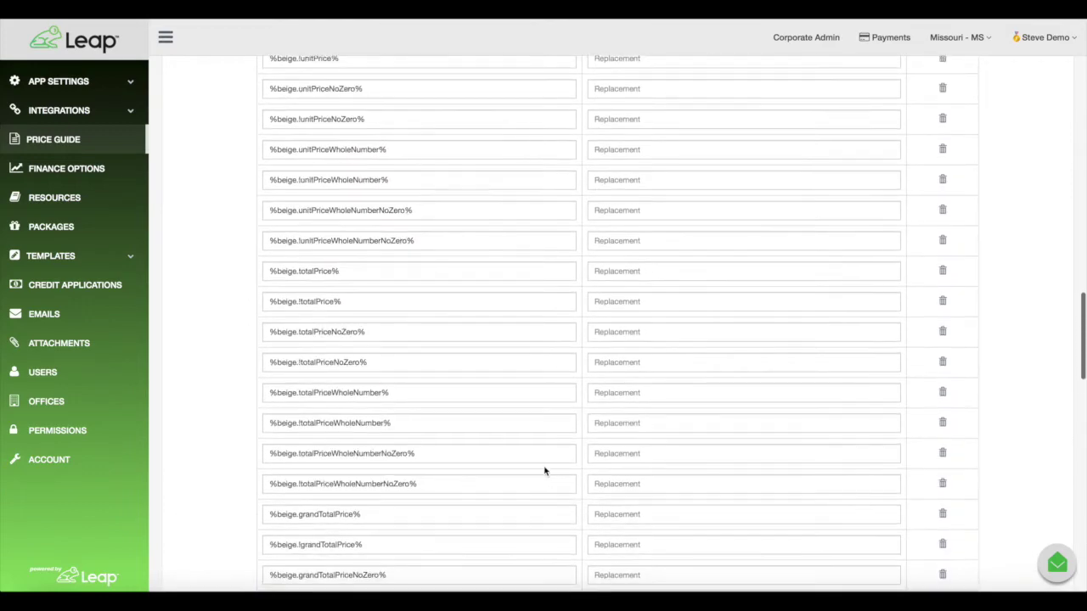
pyautogui.scroll(2, 538, 425)
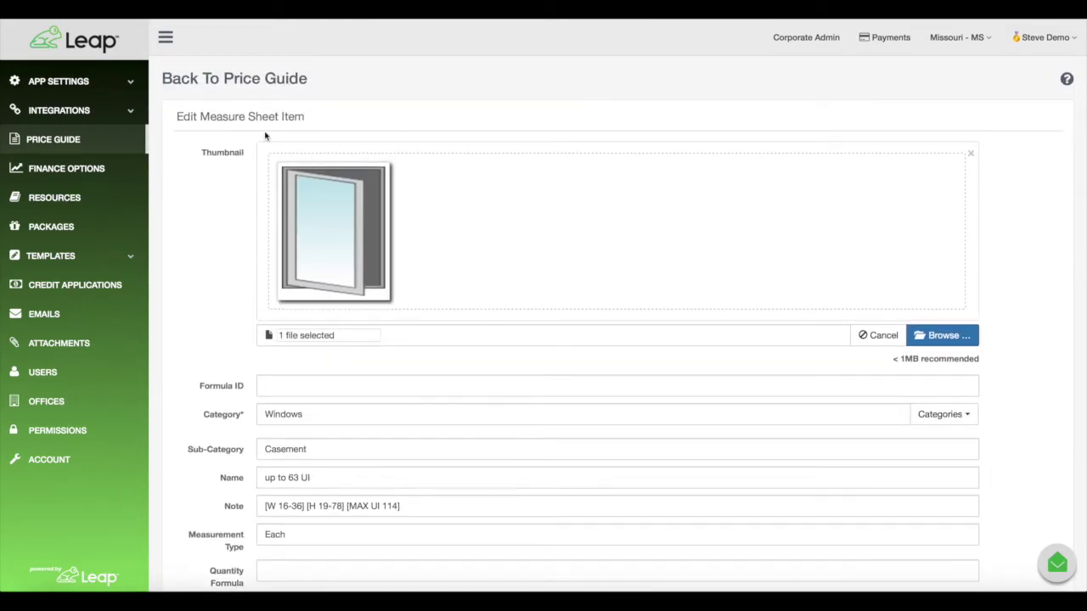
# Return to the Windows section of the contract template and review its website, app and contract title fields.
pyautogui.click(51, 256)
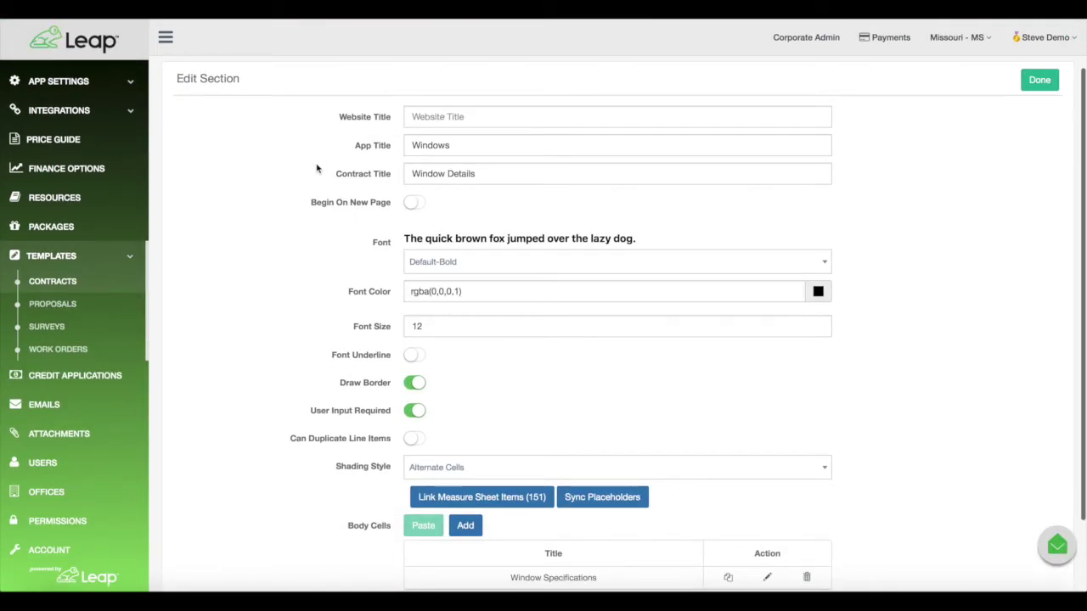
pyautogui.moveTo(328, 114); pyautogui.dragTo(415, 113)
pyautogui.tripleClick(354, 148)
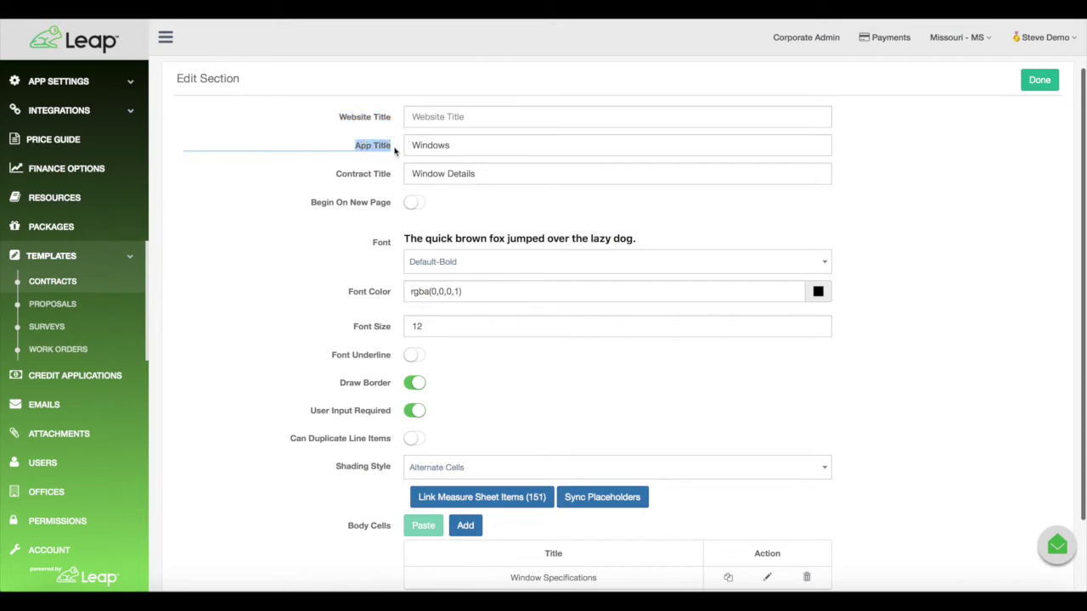
pyautogui.tripleClick(340, 175)
pyautogui.scroll(-2, 313, 267)
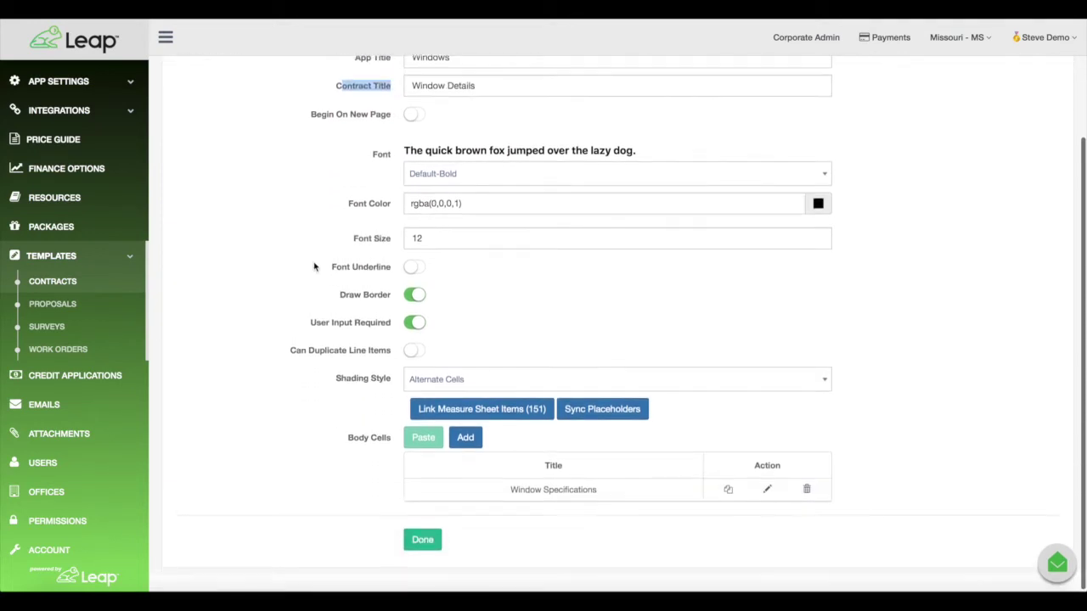
pyautogui.scroll(1, 313, 267)
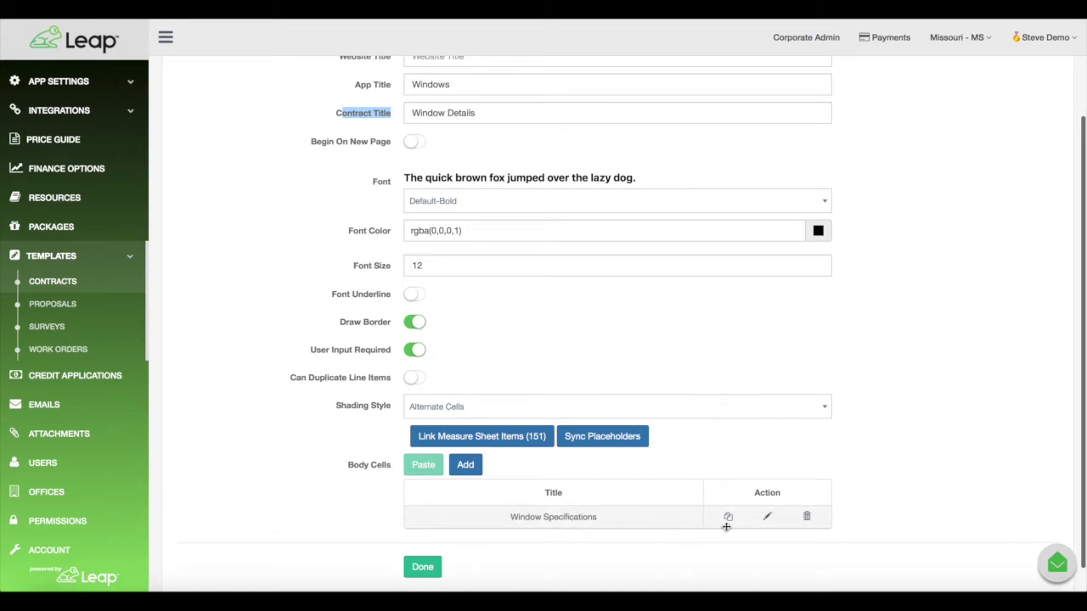
# Edit the Window Specifications body cell, set its website title to "Window Specs" and save it.
pyautogui.click(768, 518)
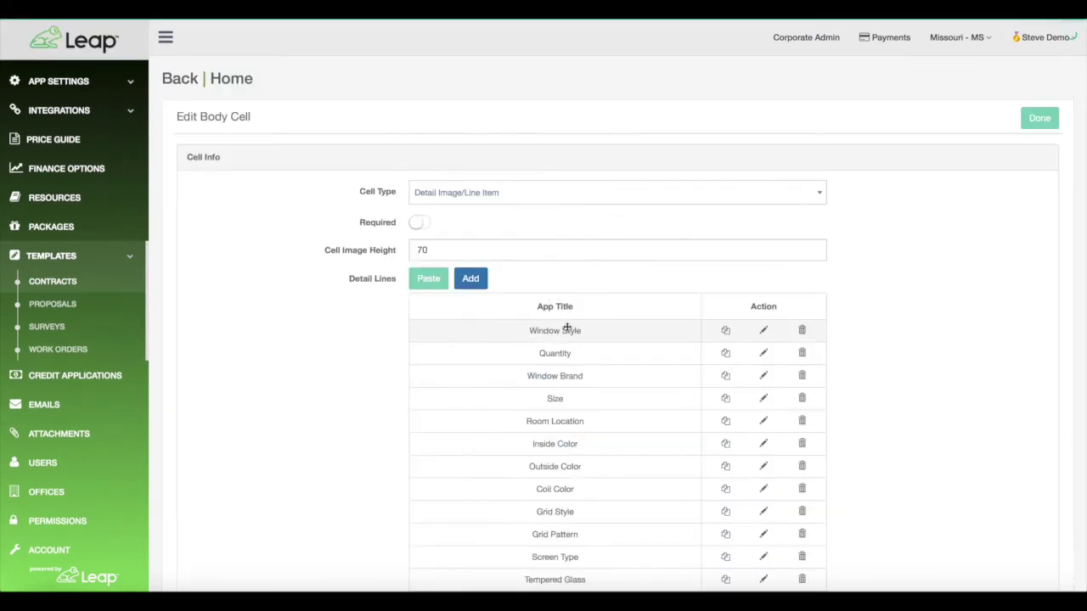
pyautogui.scroll(-1, 560, 335)
pyautogui.scroll(-5, 561, 334)
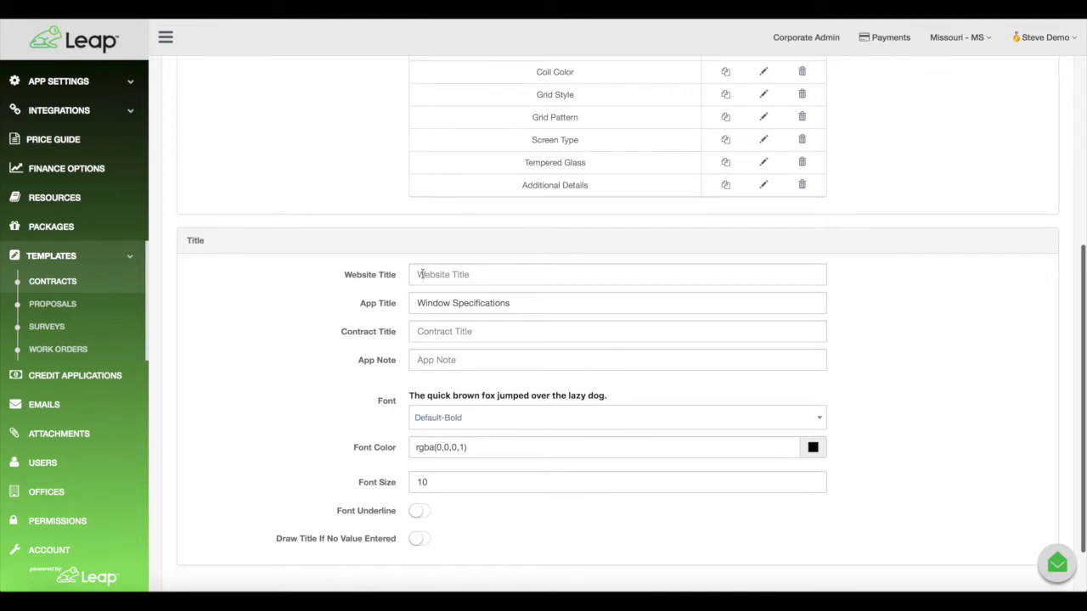
pyautogui.click(466, 275)
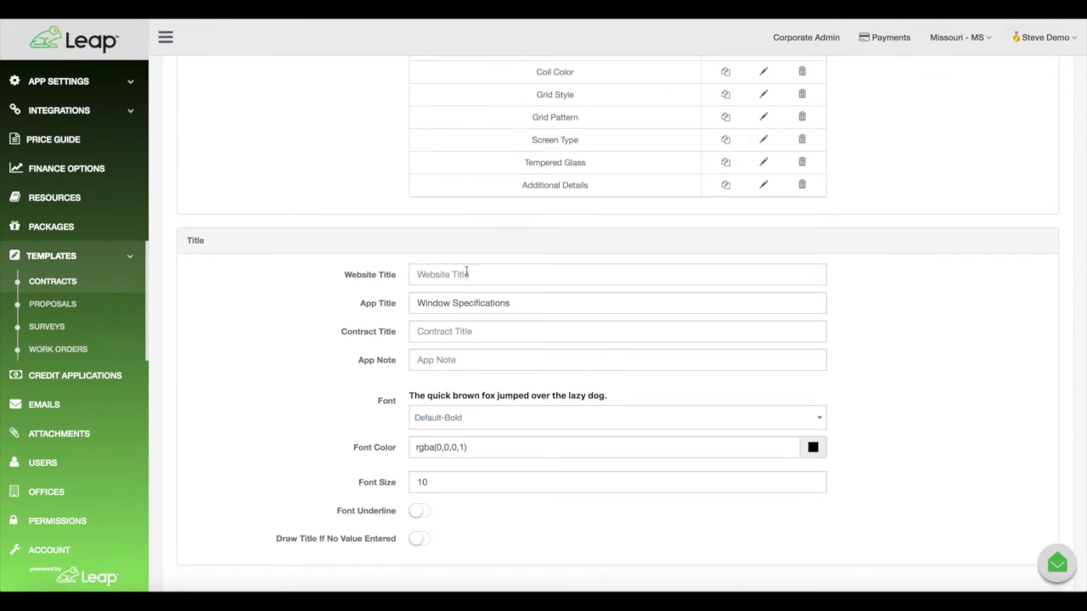
pyautogui.write('Window Specs')
pyautogui.scroll(1, 408, 235)
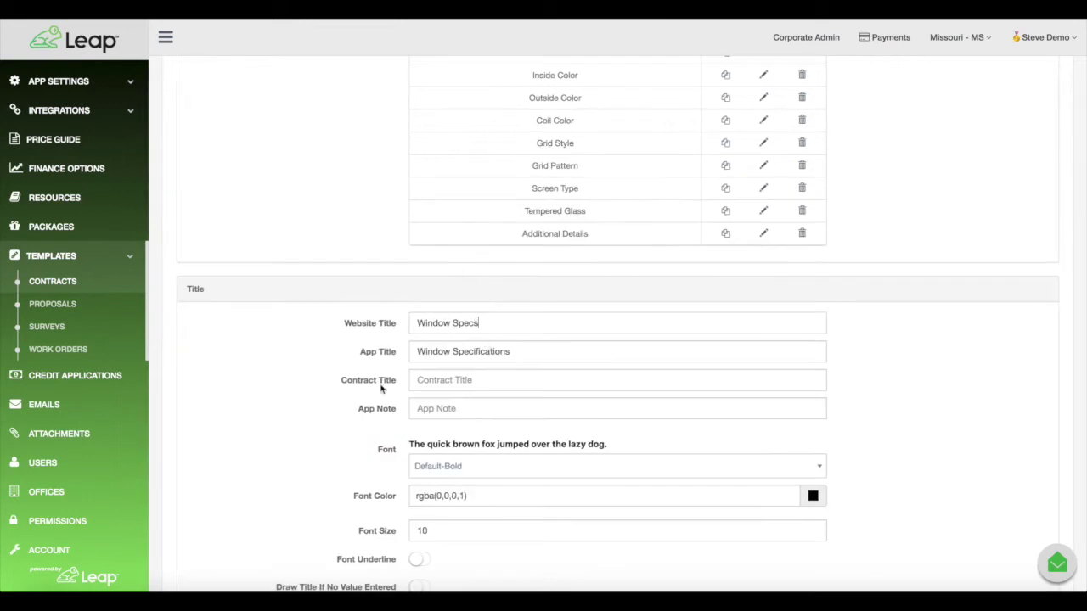
pyautogui.scroll(-3, 441, 357)
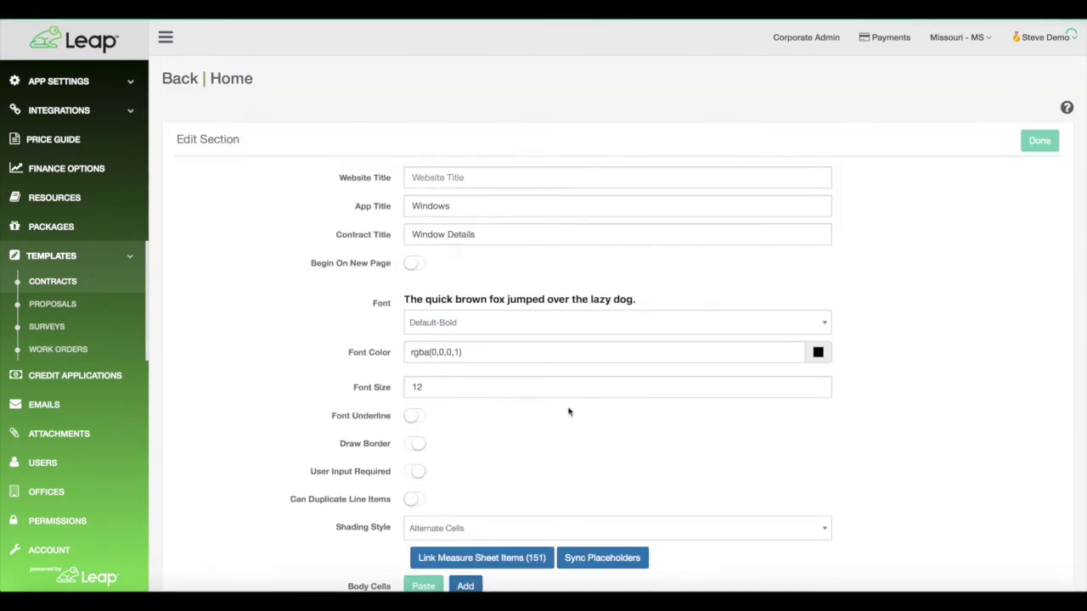
# Reopen the Window Specs body cell to compare its website and app titles, then return to the Windows section.
pyautogui.scroll(-4, 570, 413)
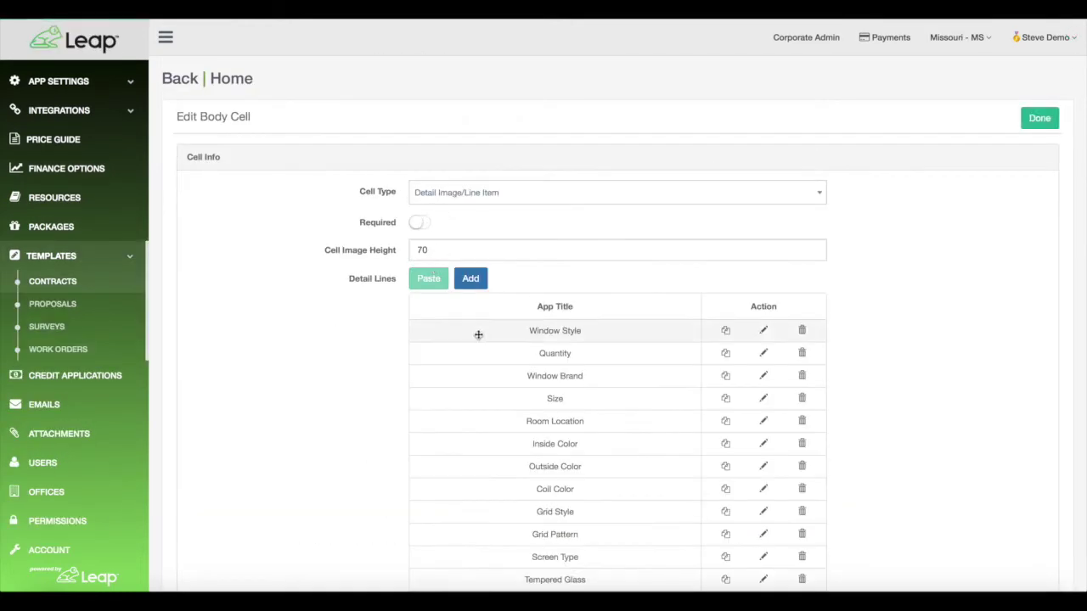
pyautogui.scroll(-4, 480, 331)
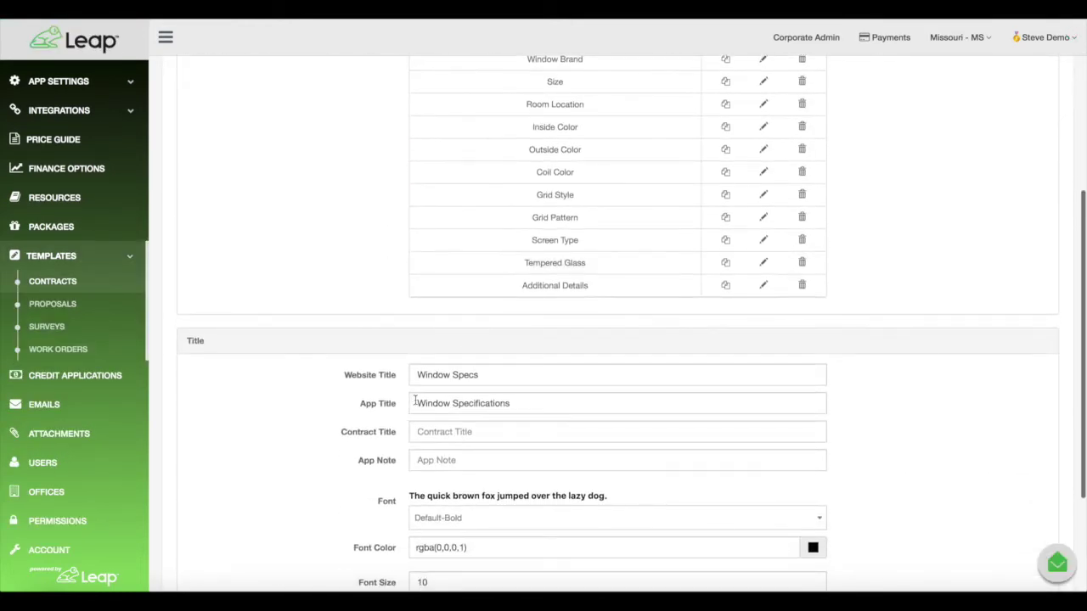
pyautogui.scroll(5, 366, 349)
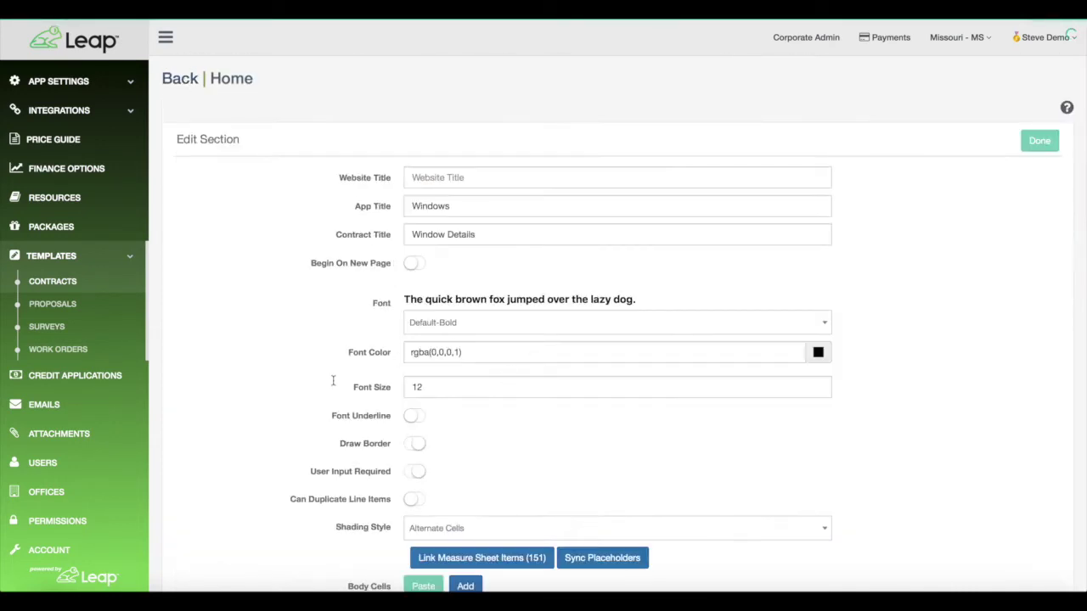
pyautogui.scroll(-3, 332, 381)
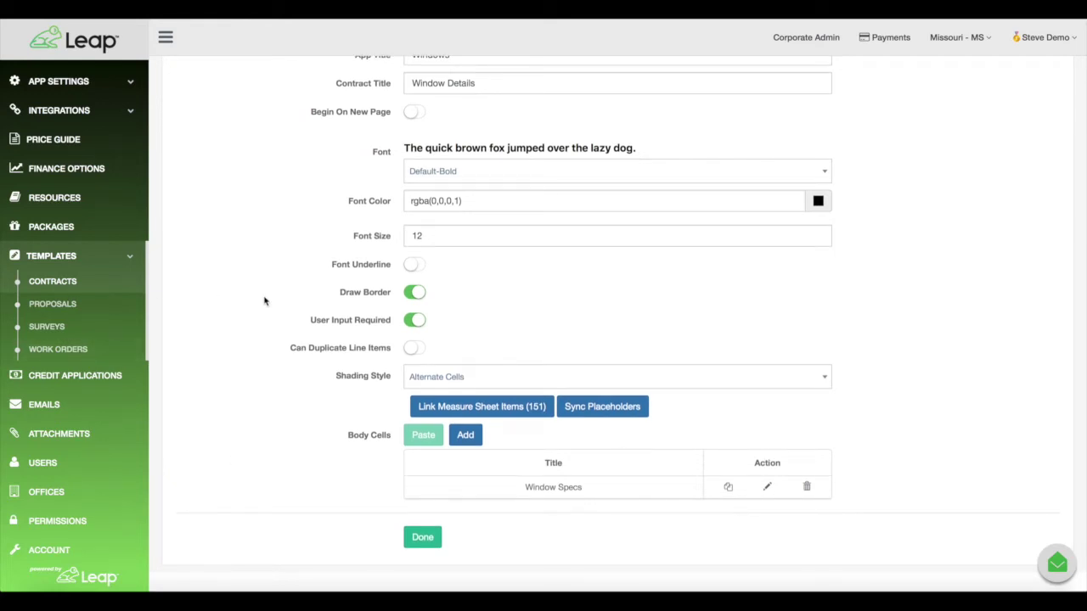
# Open the Attachments page and look through the listed contract, results, credit app and report documents.
pyautogui.click(78, 257)
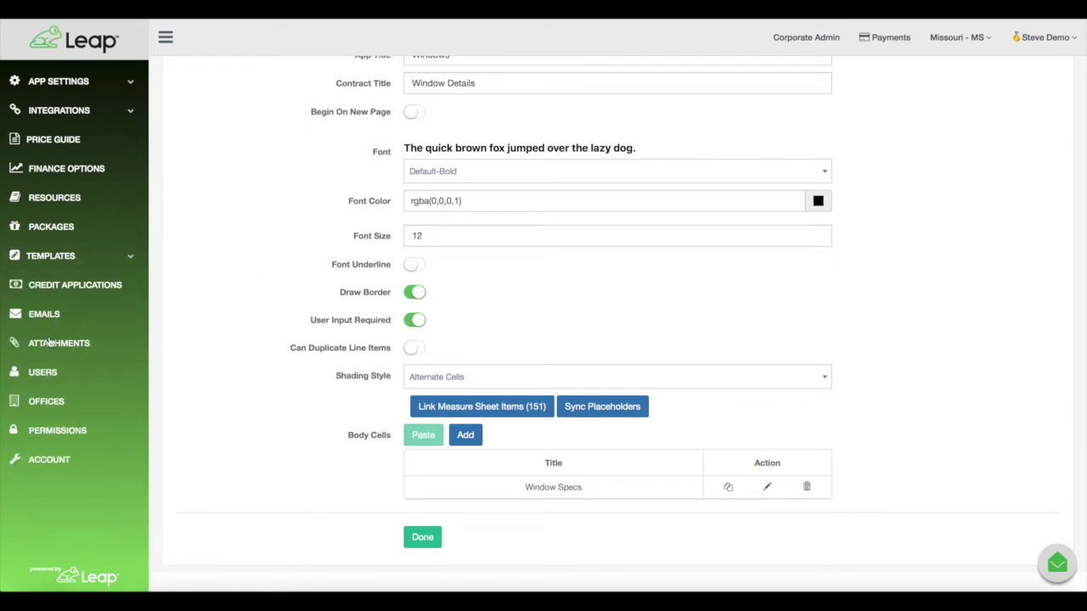
pyautogui.click(59, 343)
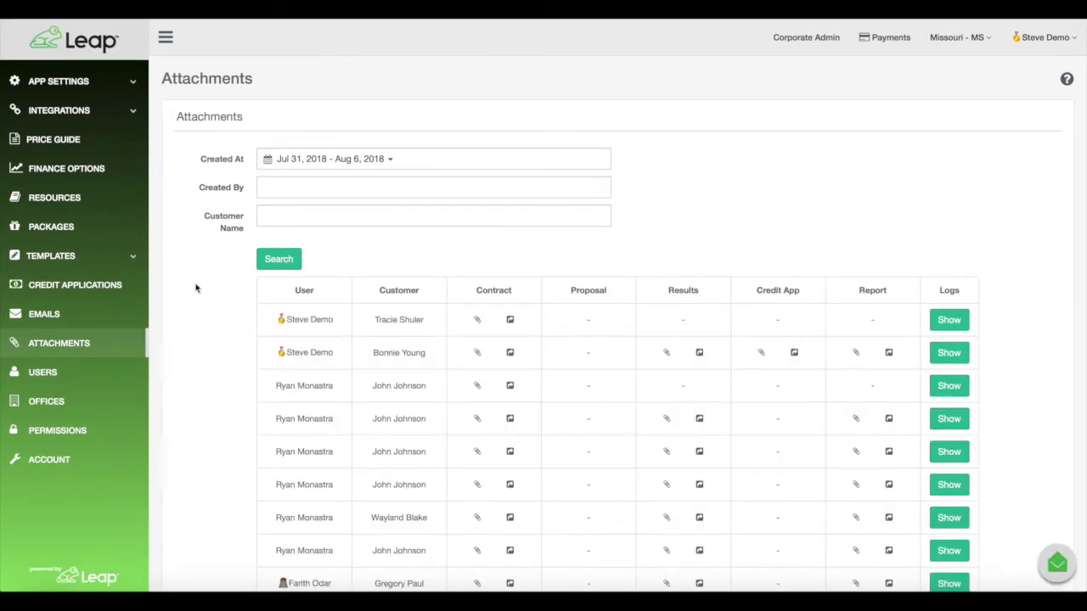
pyautogui.scroll(-1, 195, 289)
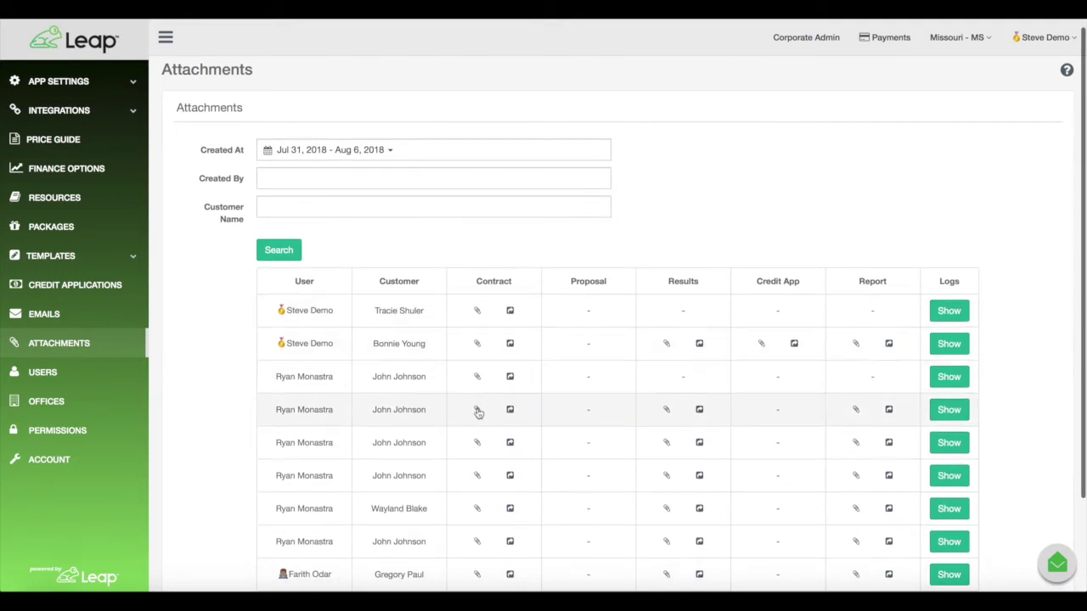
pyautogui.scroll(-1, 433, 338)
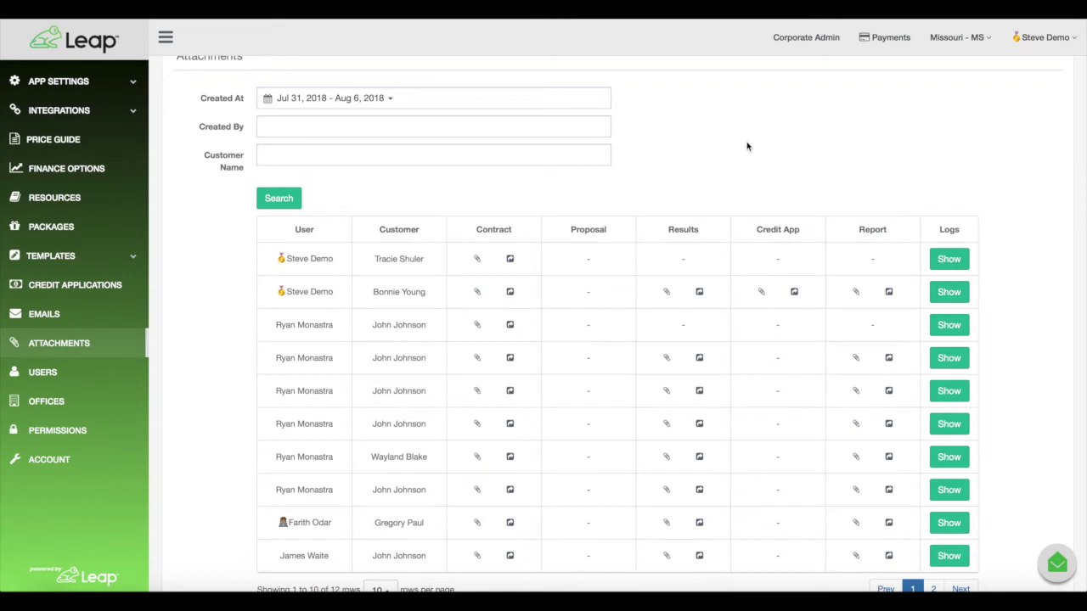
pyautogui.scroll(-1, 726, 187)
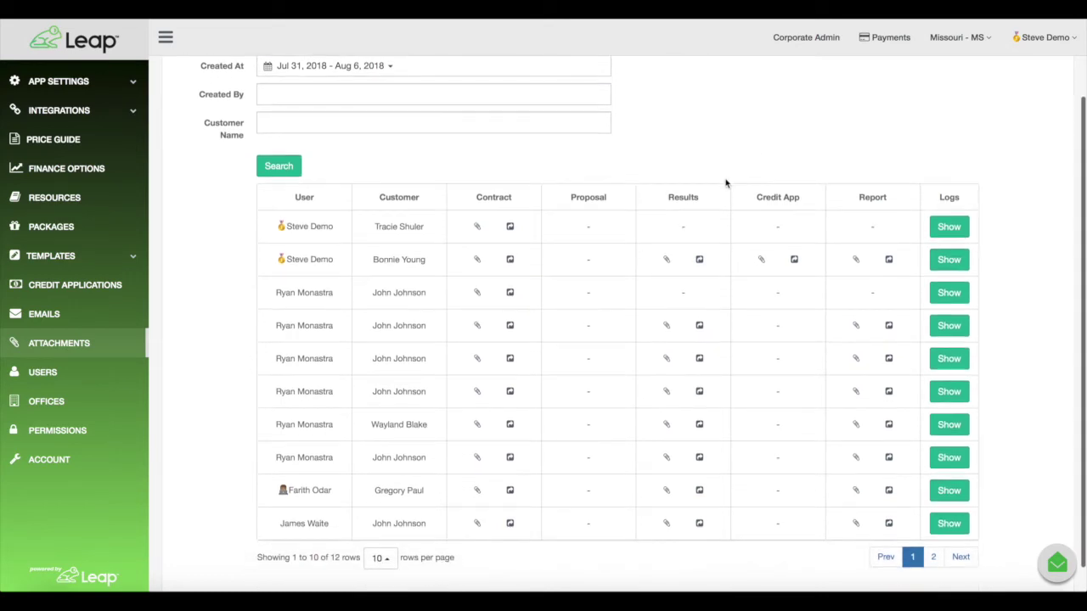
# Examine the resend prompt for the first customer's contract attachment and dismiss it without resending the document.
pyautogui.click(511, 228)
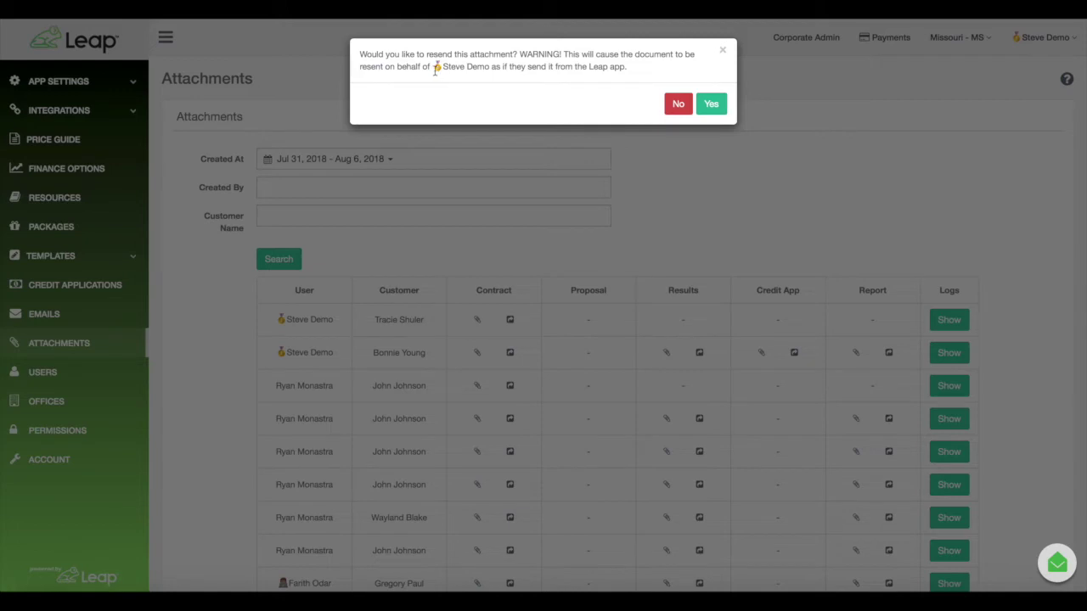
pyautogui.moveTo(434, 70); pyautogui.dragTo(490, 66)
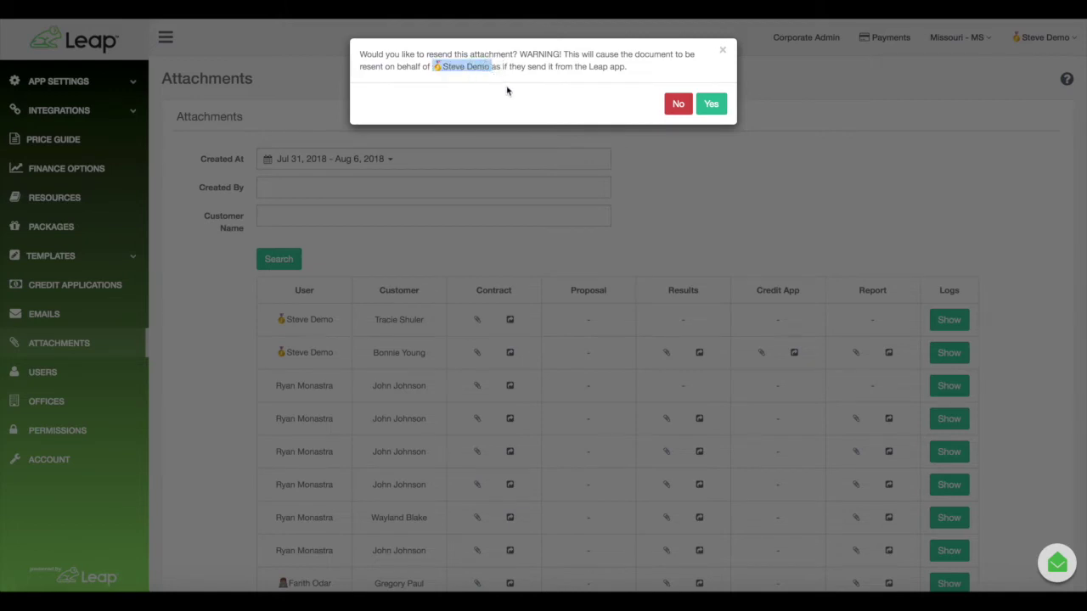
pyautogui.click(515, 82)
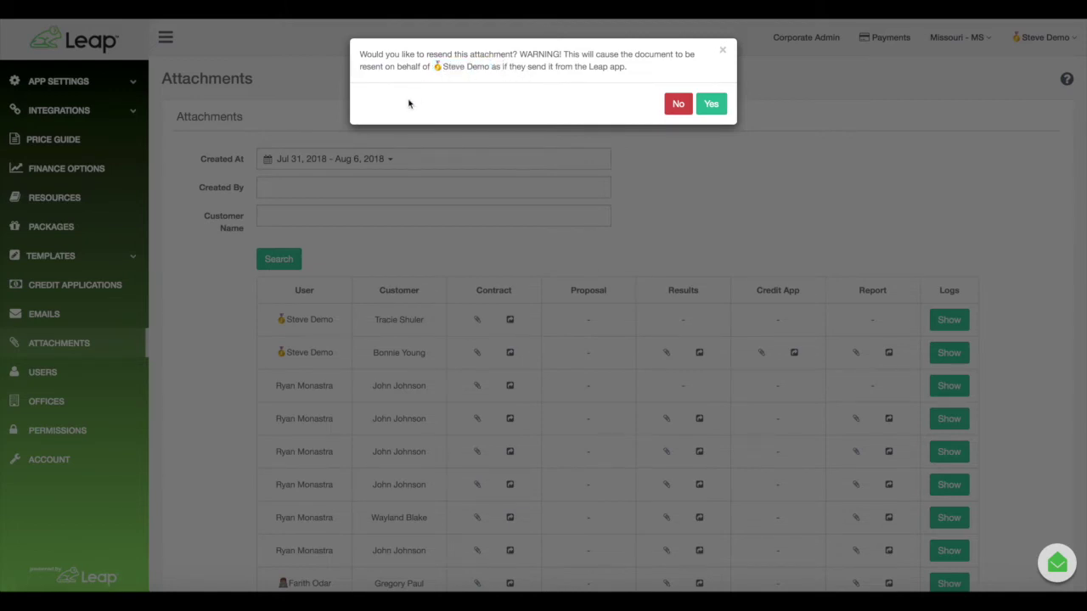
pyautogui.click(723, 51)
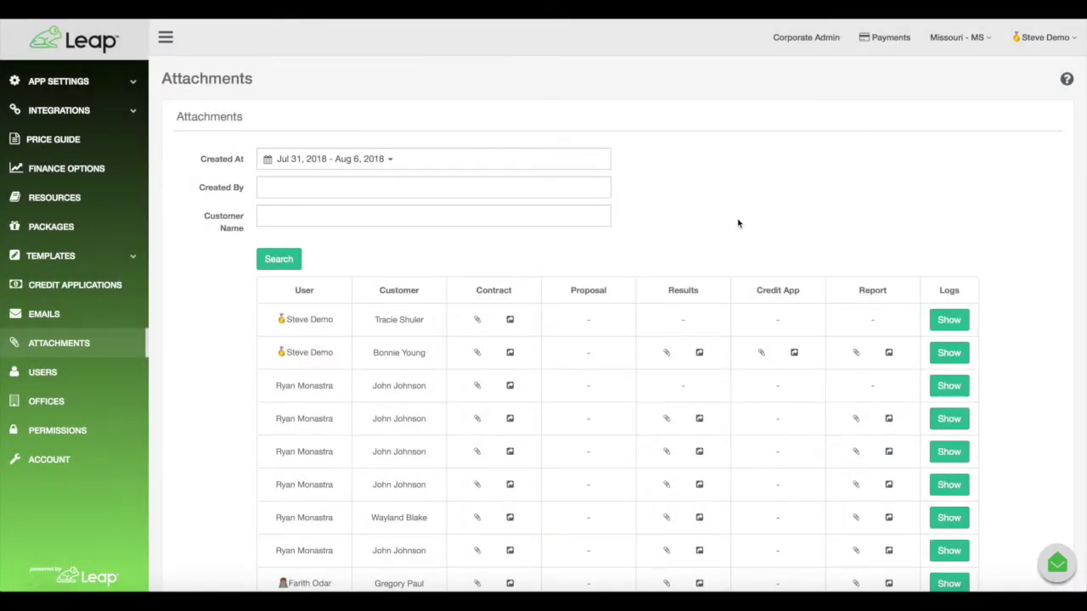
pyautogui.scroll(-1, 738, 223)
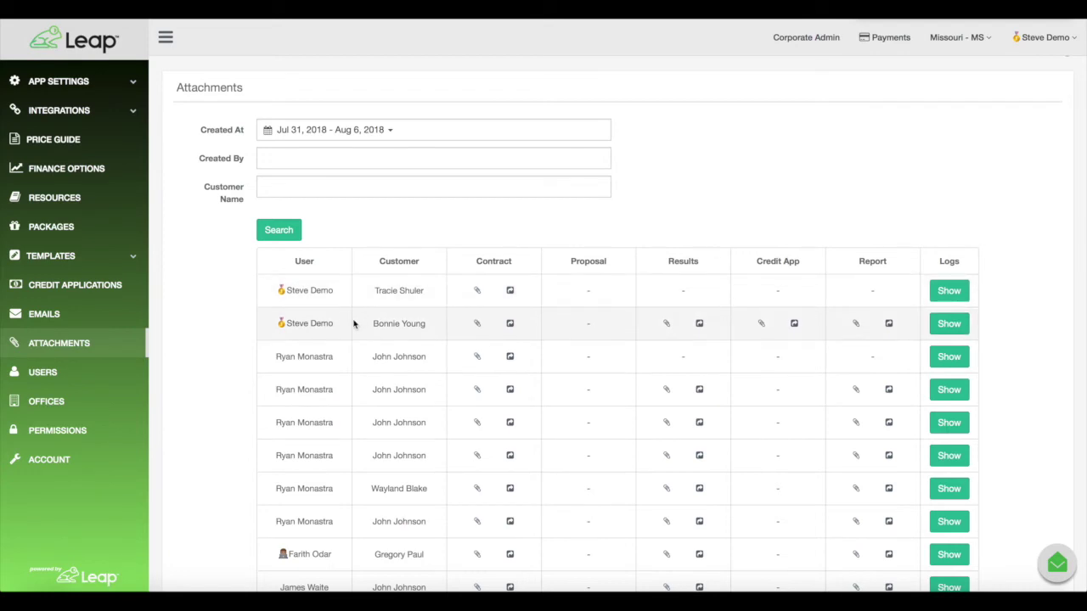
pyautogui.scroll(-1, 208, 356)
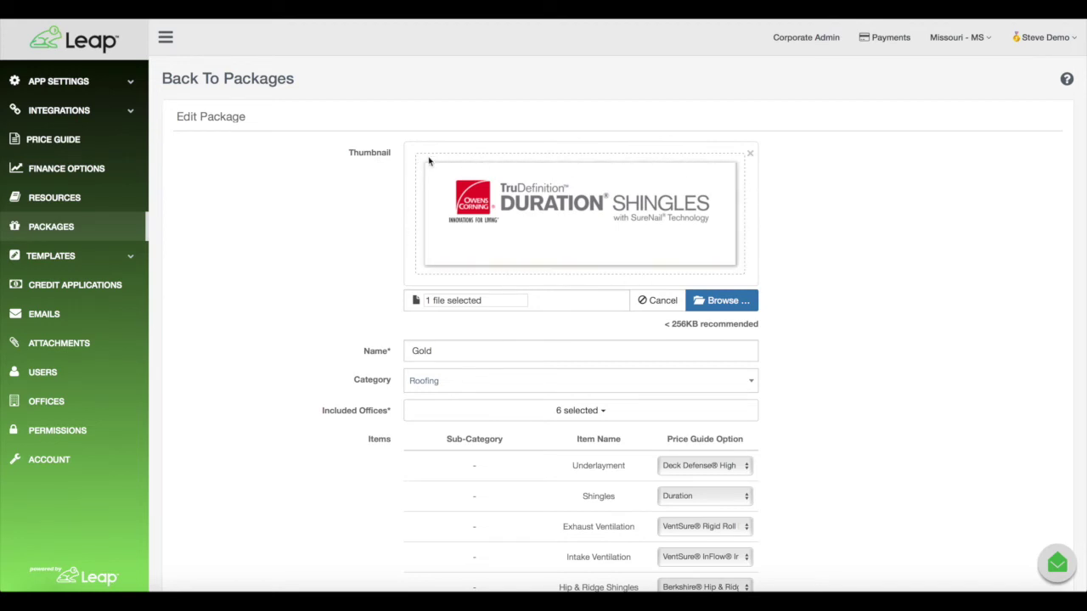
# Review the Gold roofing package's thumbnail, offices and price guide options, then return to the Packages list.
pyautogui.scroll(-2, 332, 257)
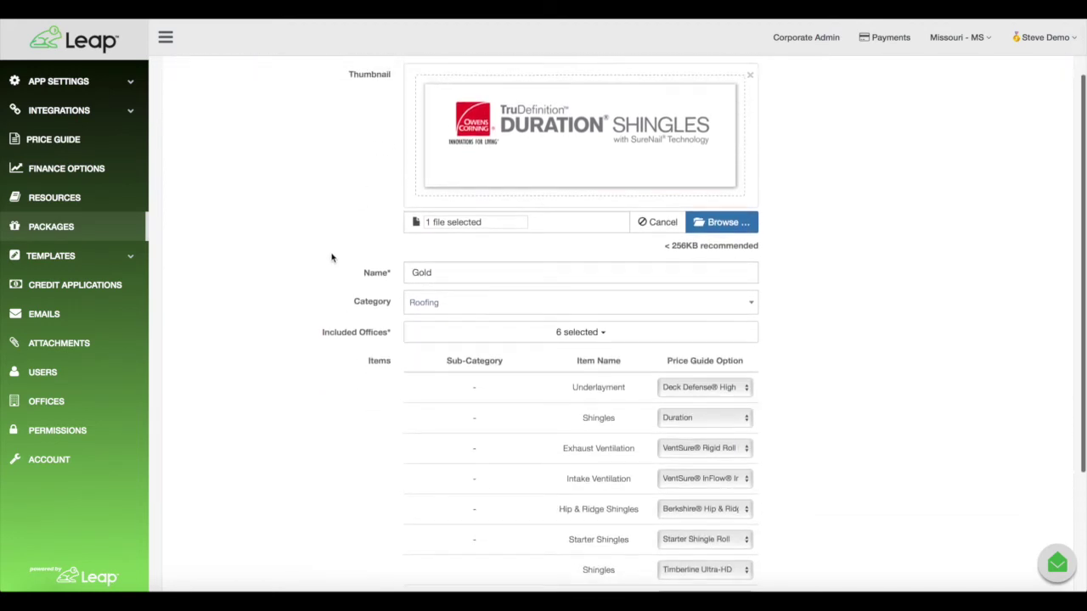
pyautogui.scroll(2, 892, 203)
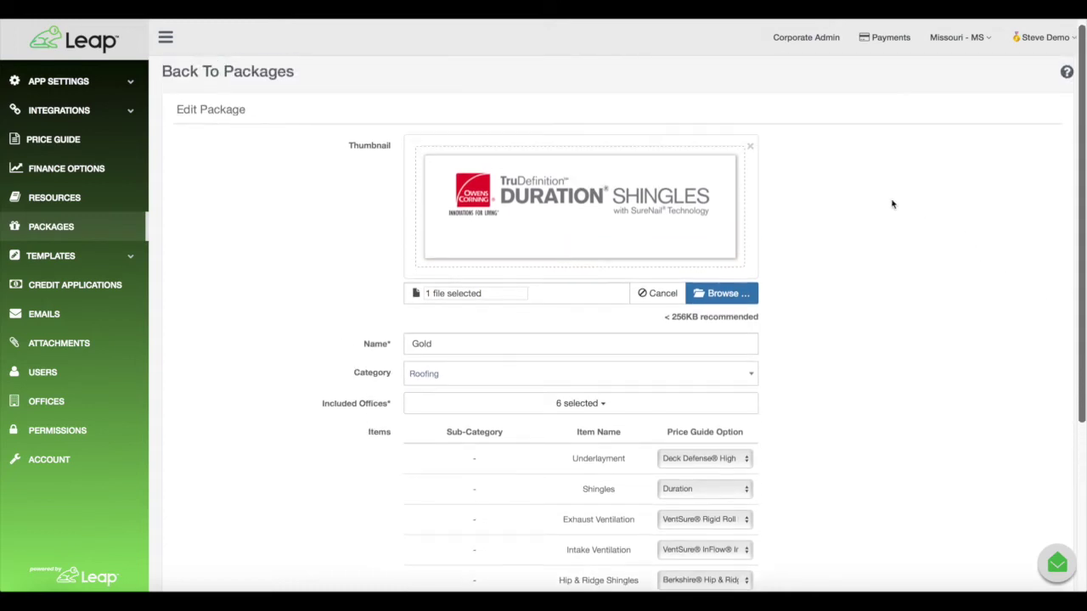
pyautogui.scroll(-6, 854, 226)
pyautogui.scroll(4, 856, 226)
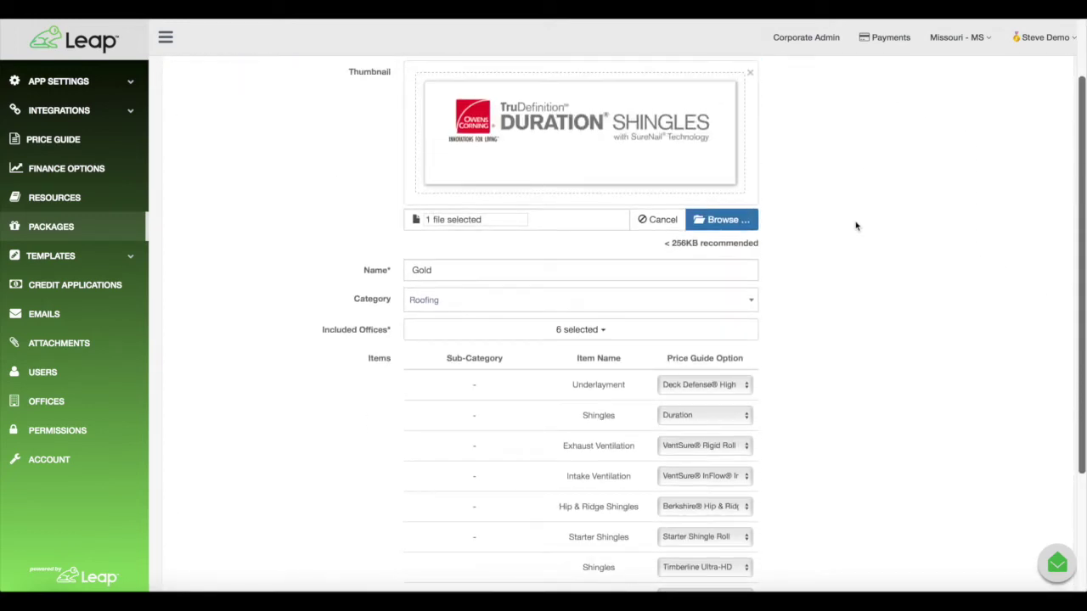
pyautogui.scroll(2, 855, 226)
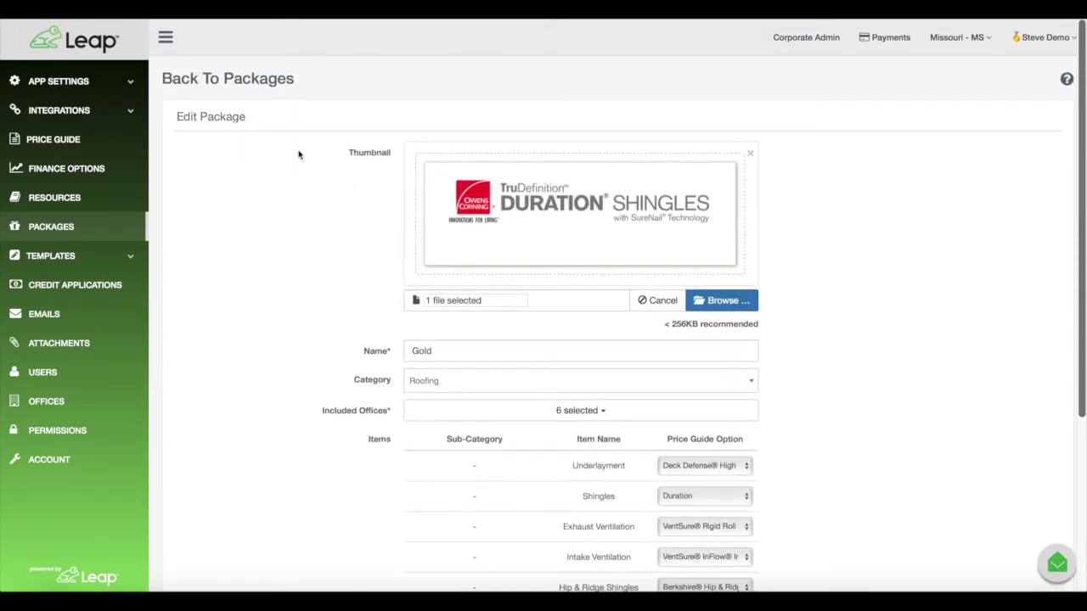
pyautogui.click(251, 77)
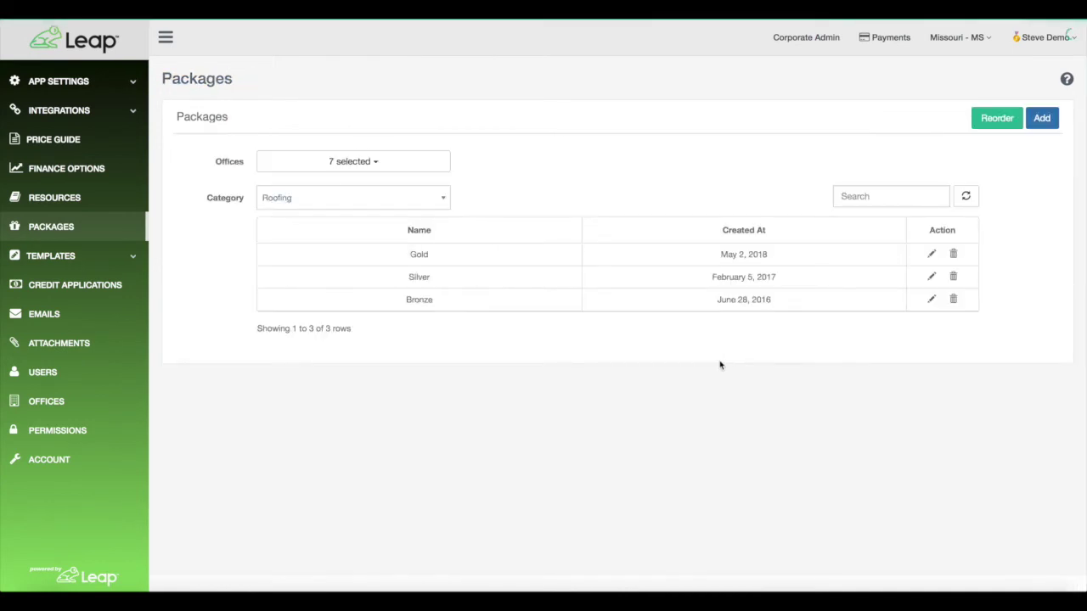
# View the Silver and Bronze roofing packages in turn, returning to the Packages list after each one.
pyautogui.click(782, 287)
pyautogui.scroll(-1, 332, 236)
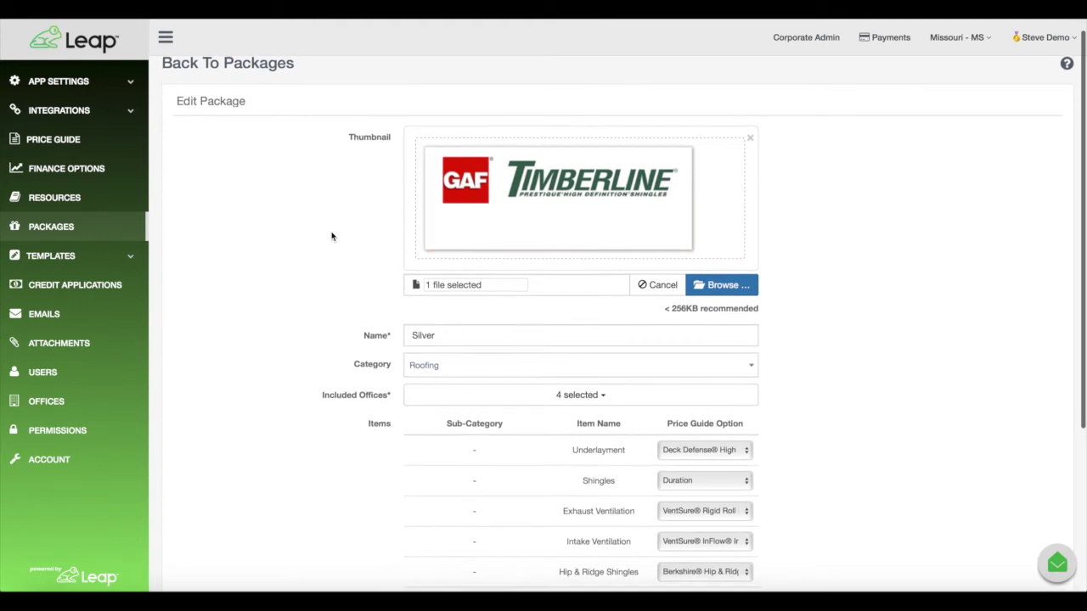
pyautogui.scroll(1, 332, 236)
pyautogui.click(215, 76)
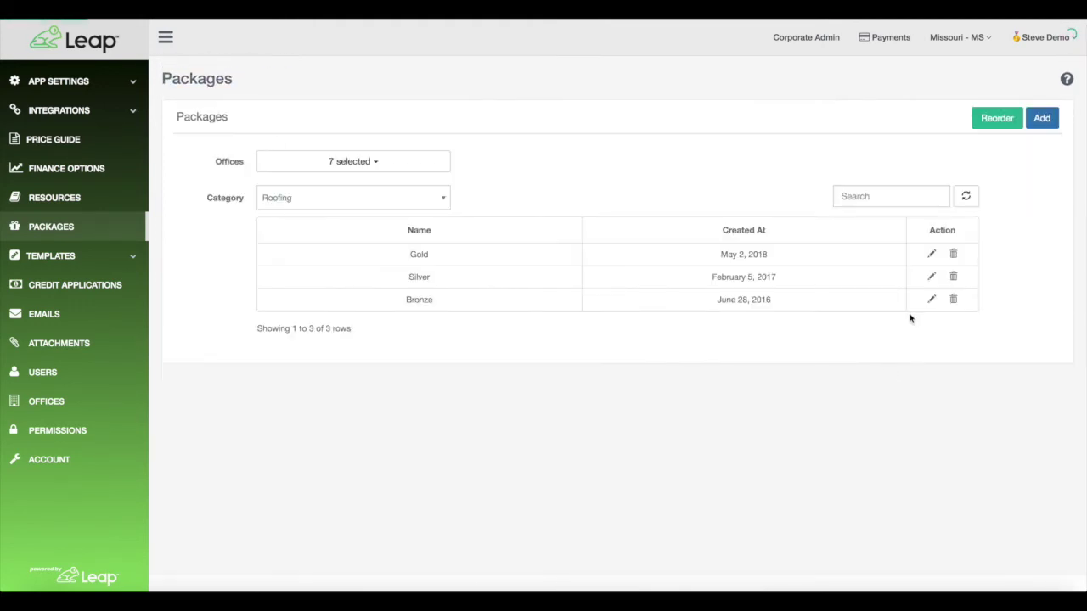
pyautogui.click(932, 300)
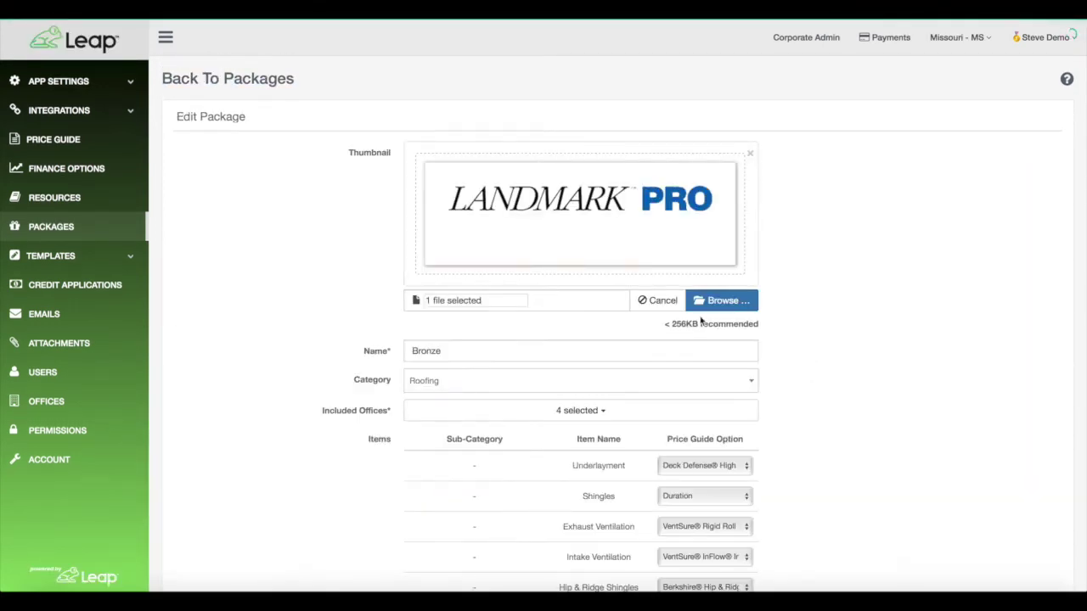
pyautogui.click(194, 82)
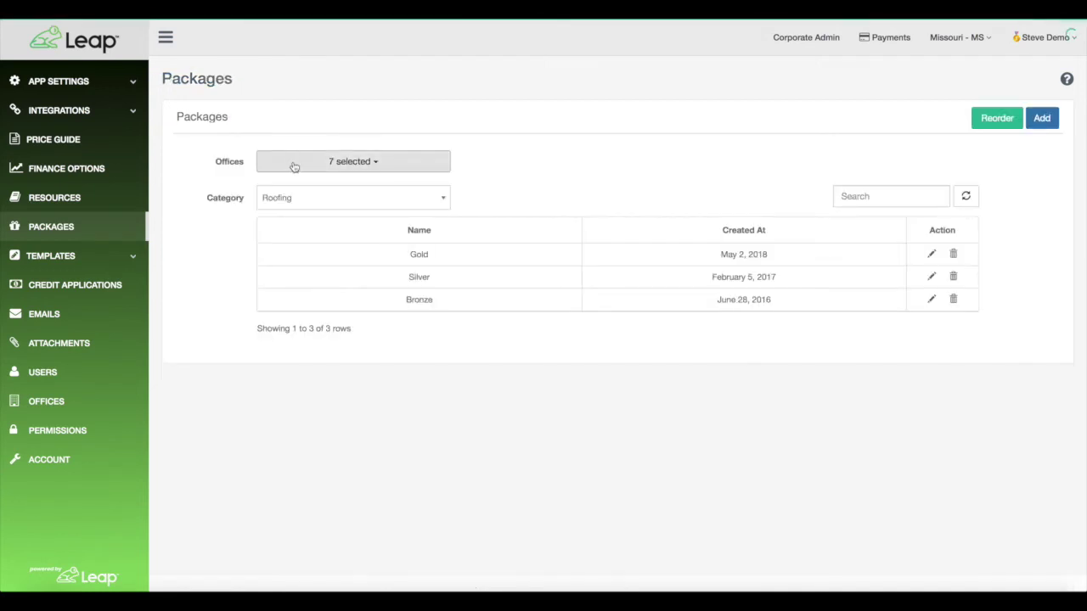
# Filter the Packages list to the Windows category and open the 3000 Series package for editing.
pyautogui.click(298, 202)
pyautogui.click(310, 263)
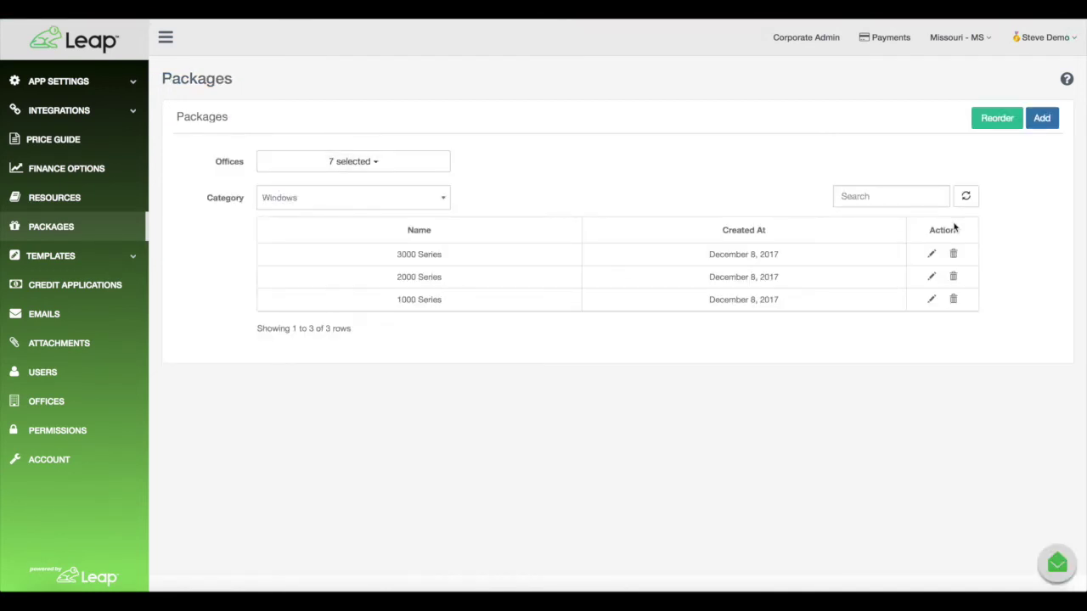
pyautogui.click(931, 254)
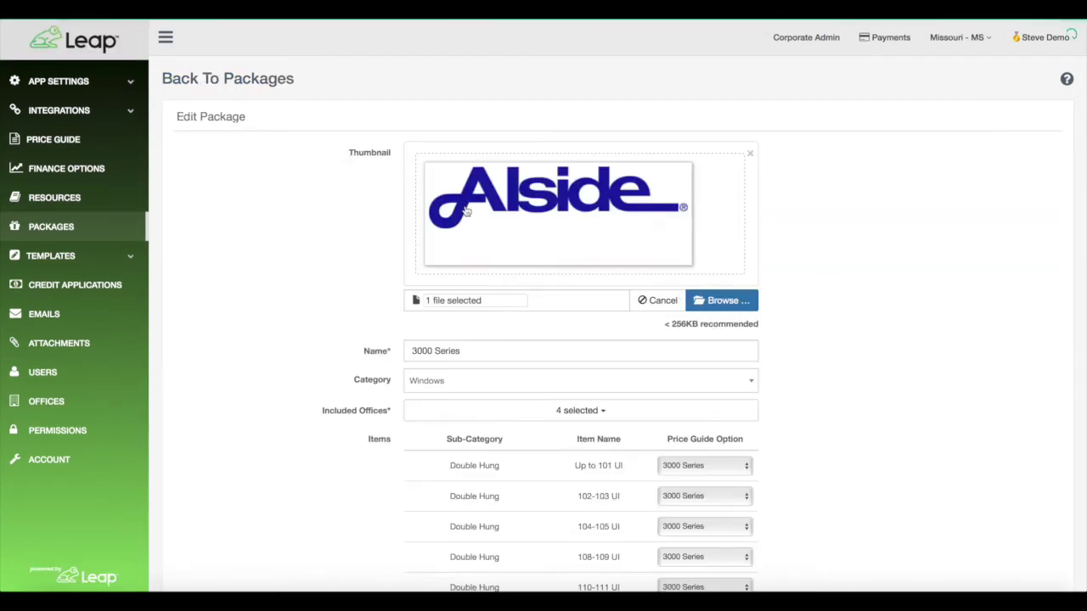
# Leave the 3000 Series package and view the 2000 Series and 1000 Series window packages in turn, returning to the Packages list.
pyautogui.click(238, 79)
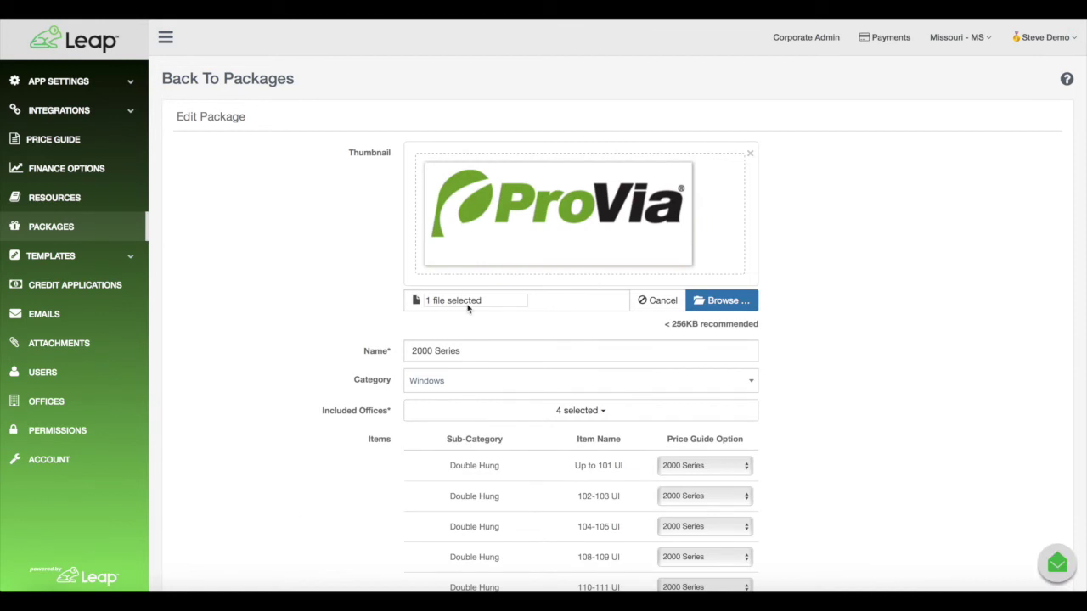
pyautogui.click(200, 80)
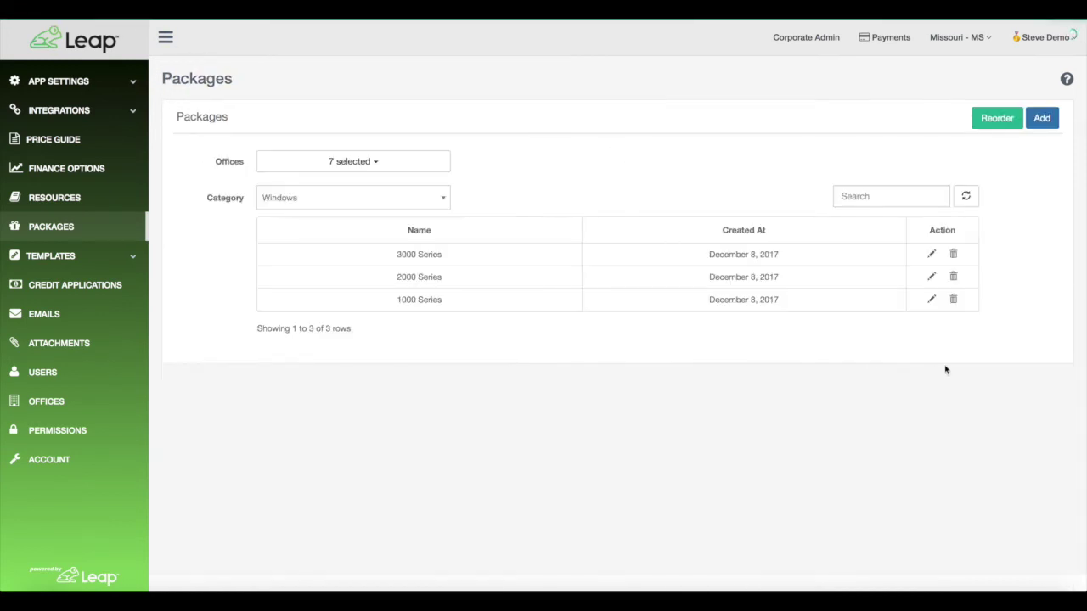
pyautogui.click(932, 300)
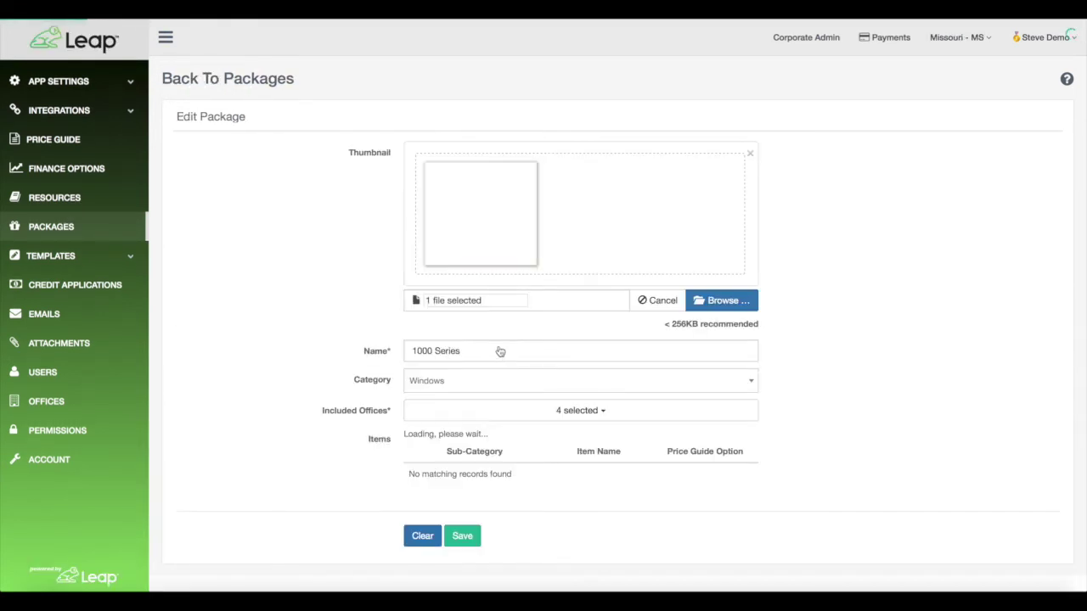
pyautogui.click(218, 77)
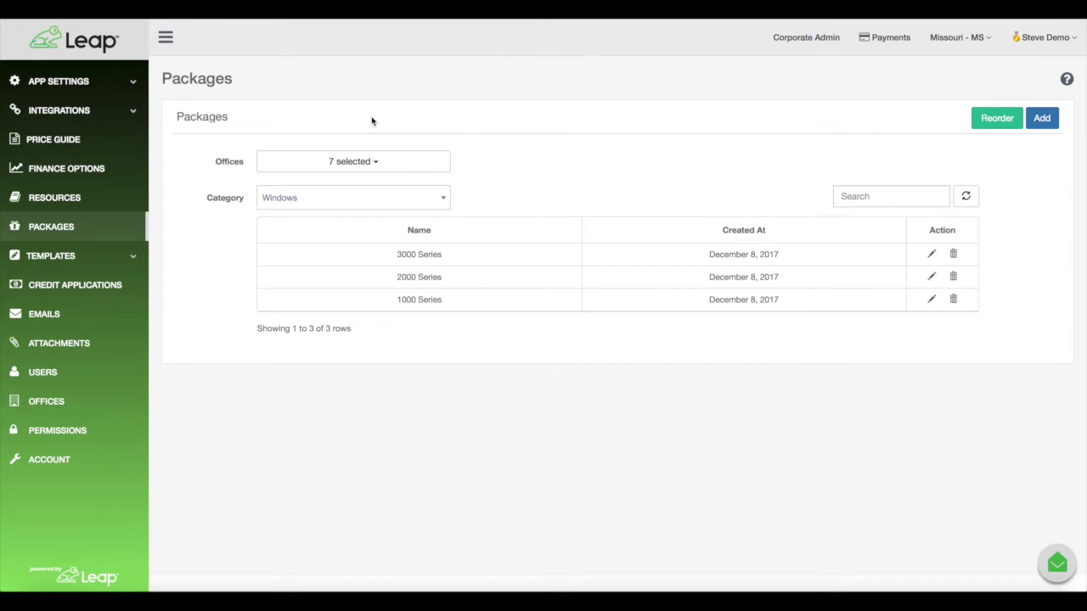
# View the available integrations, then open the Appointments app settings and select Webhook as the API.
pyautogui.click(125, 113)
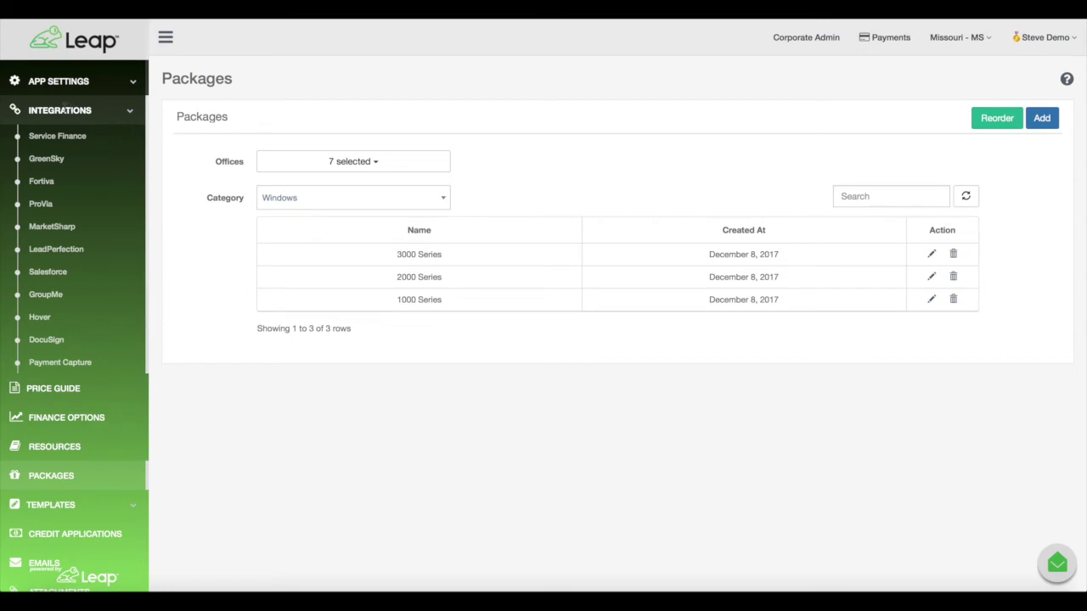
pyautogui.click(87, 82)
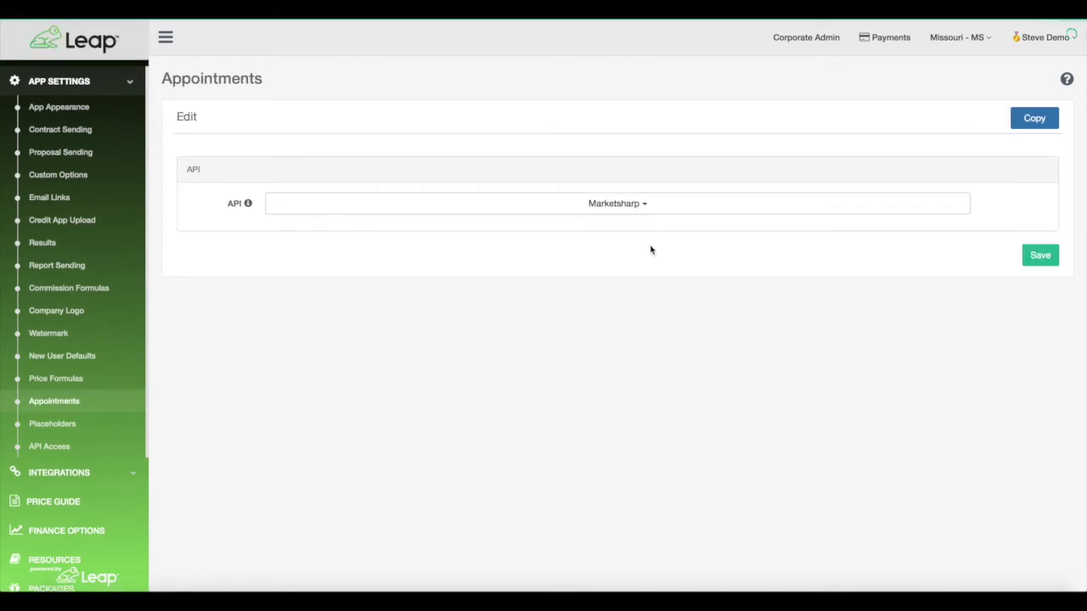
pyautogui.click(650, 210)
pyautogui.click(312, 286)
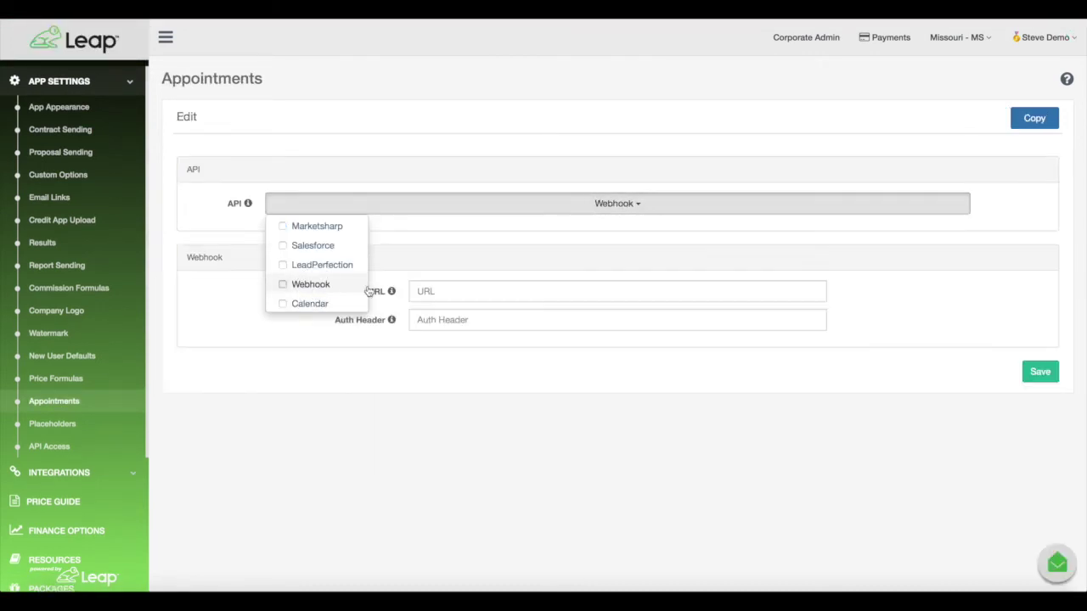
pyautogui.click(555, 204)
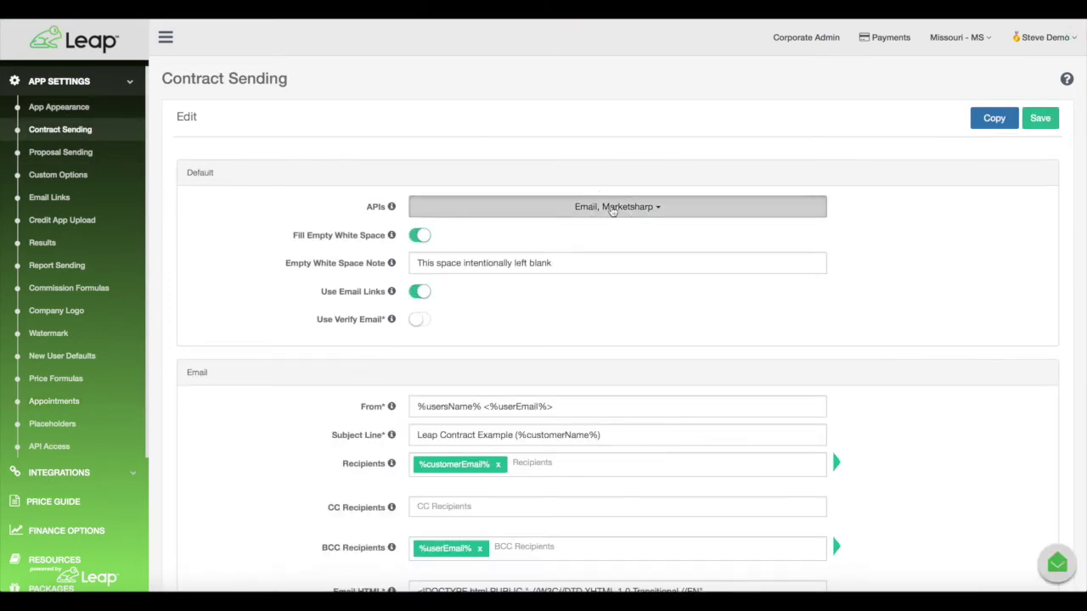
# Add Webhook to the Contract Sending APIs and review its URL, Auth Header and Include PDF settings.
pyautogui.click(599, 209)
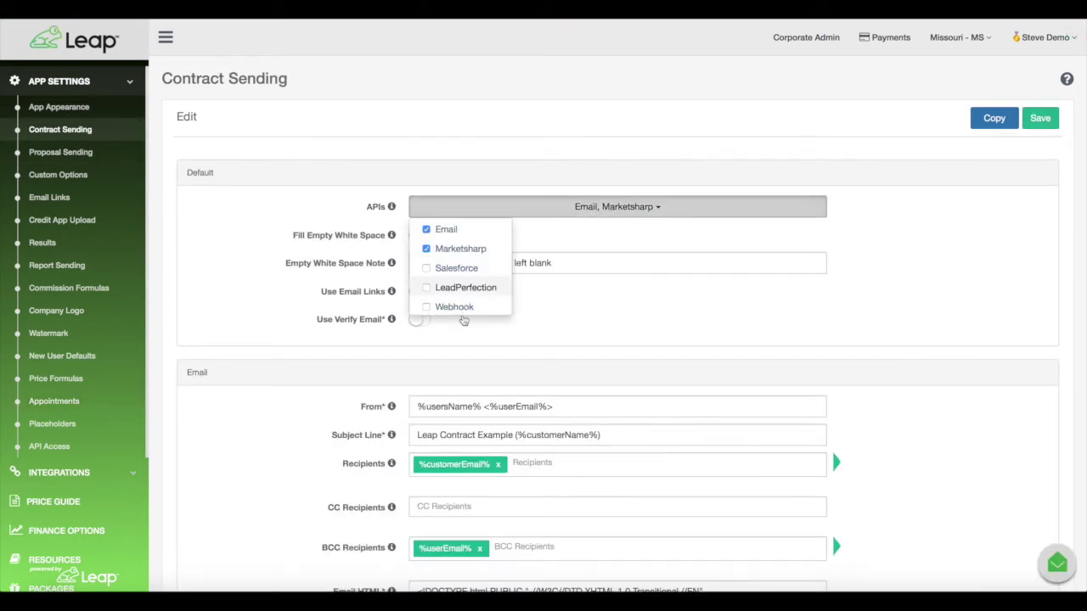
pyautogui.click(455, 307)
pyautogui.scroll(-6, 606, 433)
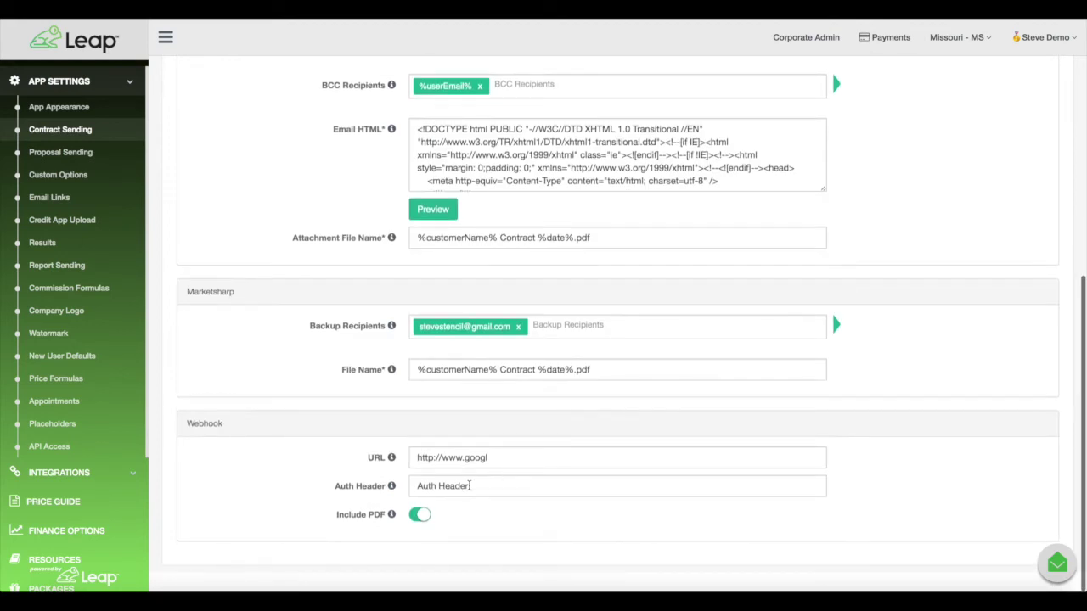
pyautogui.scroll(8, 347, 389)
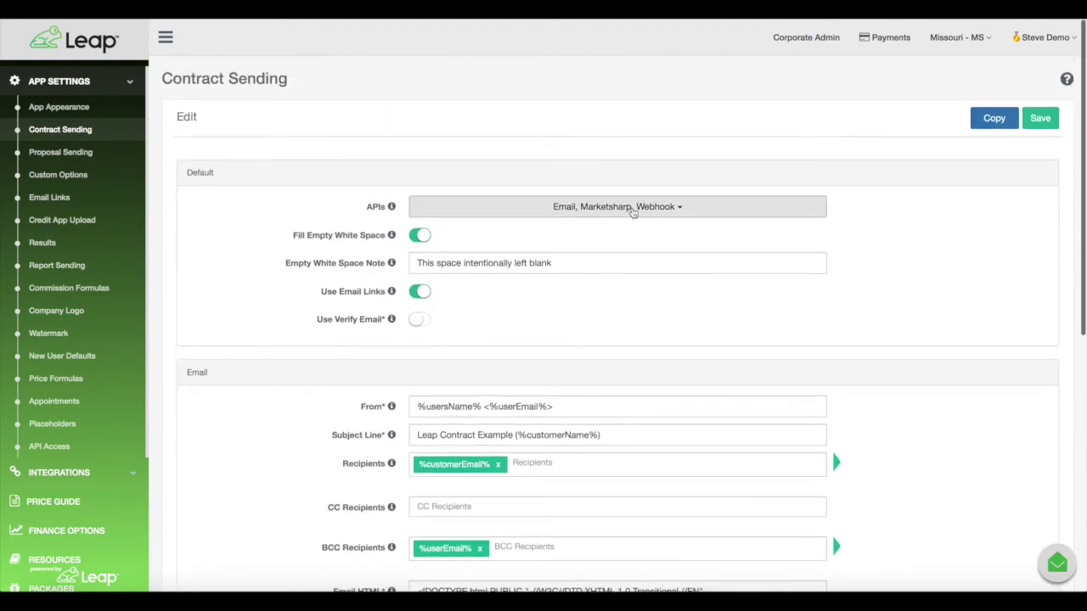
# Remove Webhook from the Contract Sending APIs, keeping only Email and Marketsharp selected.
pyautogui.click(632, 211)
pyautogui.click(435, 306)
pyautogui.click(692, 349)
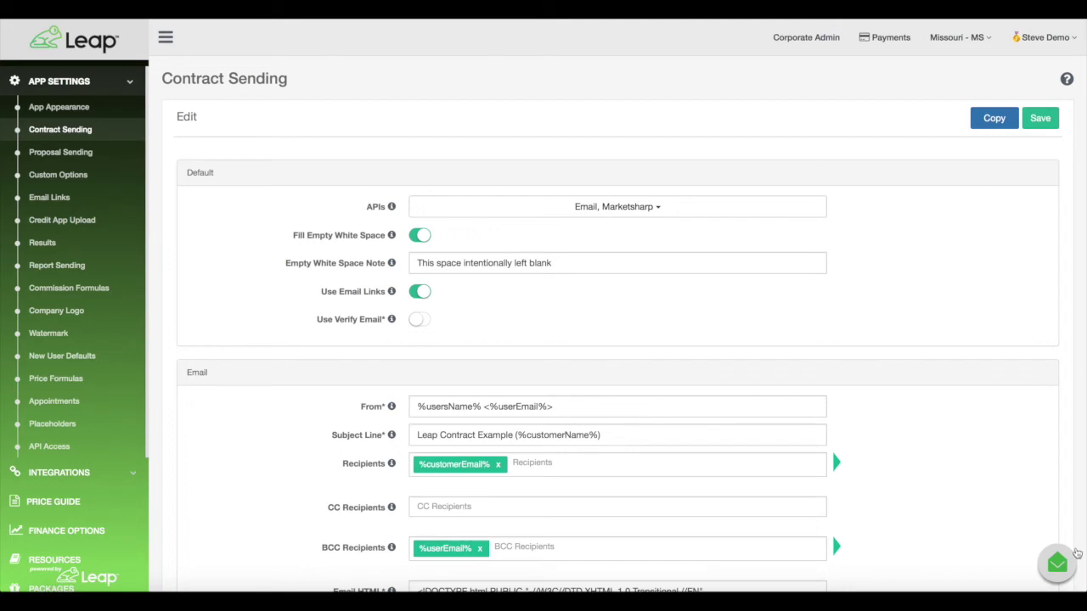
# Show the support chat's message form and close it, twice, without submitting a message.
pyautogui.click(1067, 566)
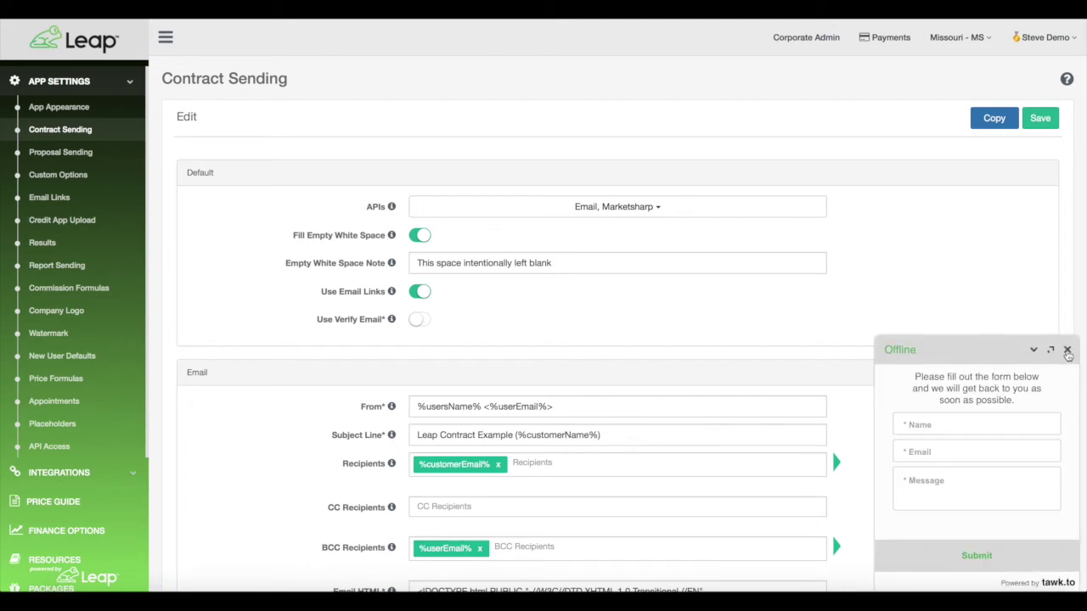
pyautogui.click(1067, 351)
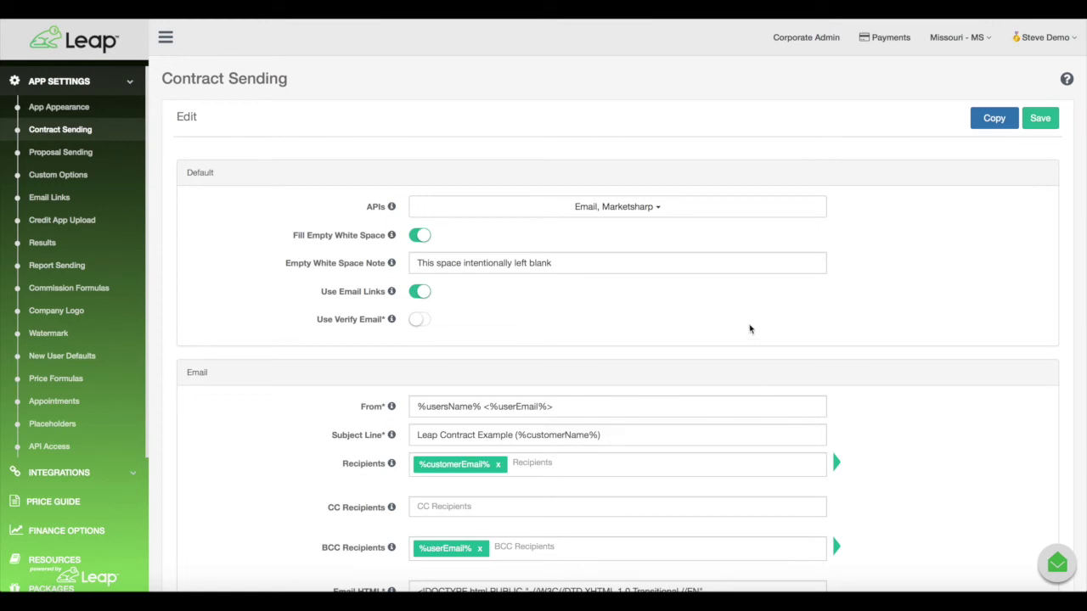
pyautogui.click(1057, 565)
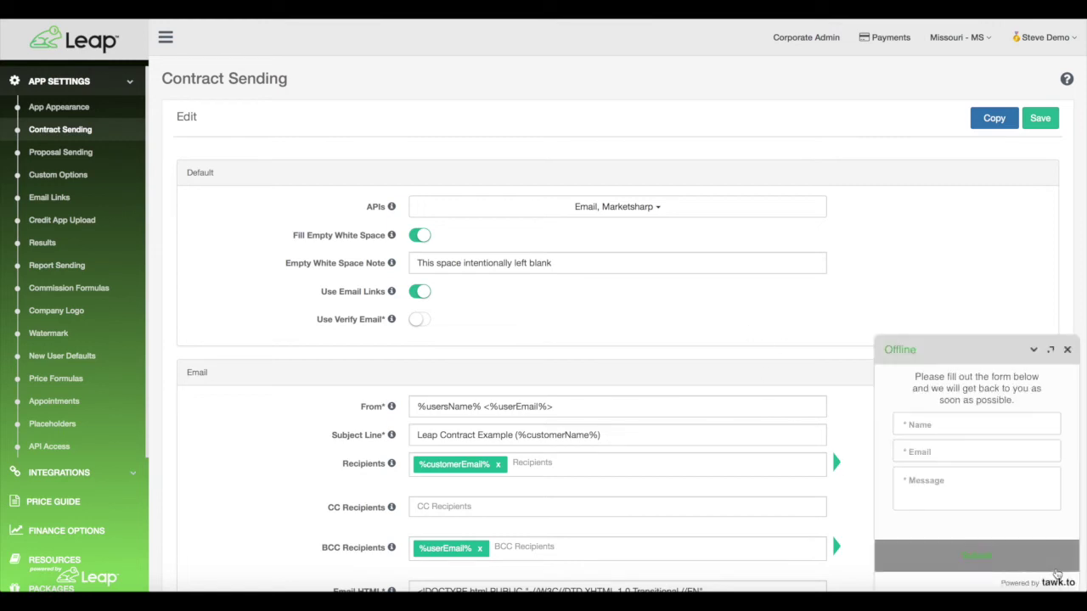
pyautogui.click(1068, 349)
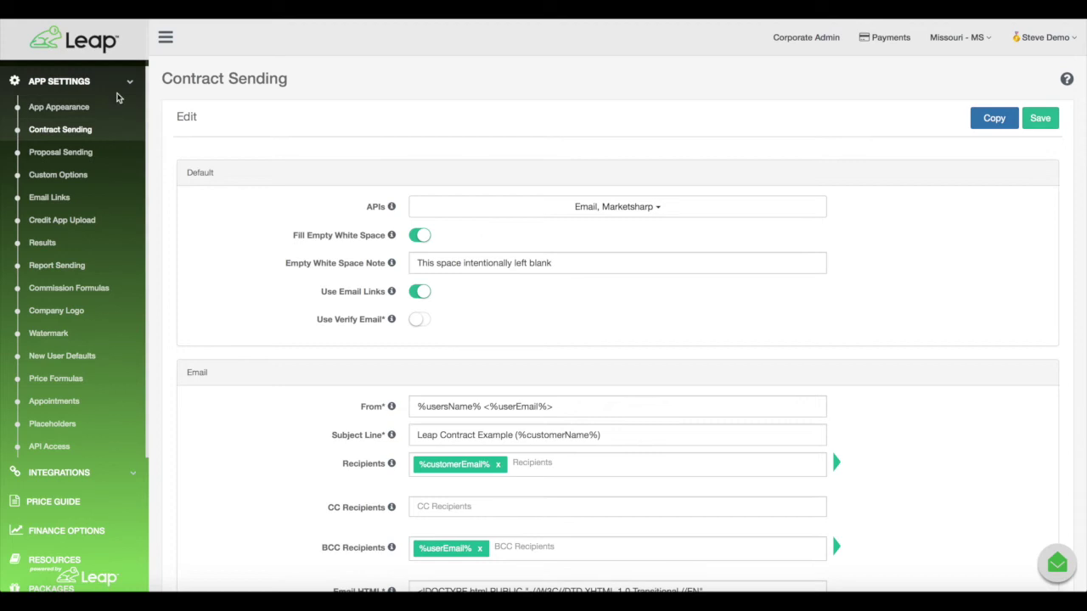
# Open the Default credit application for editing and review its thumbnail, loan information and applicant sections.
pyautogui.click(117, 82)
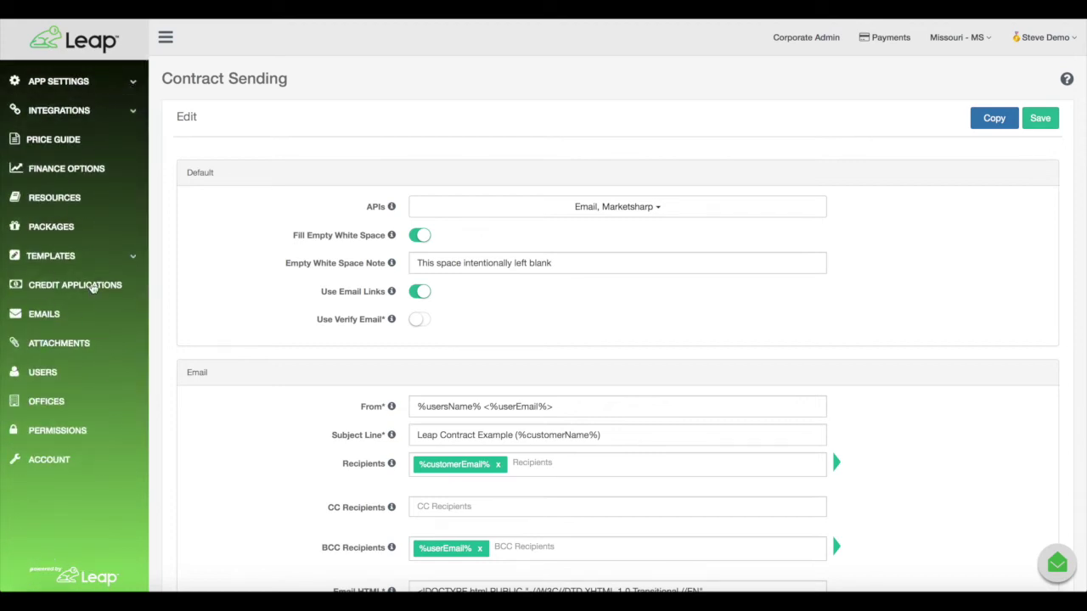
pyautogui.click(94, 286)
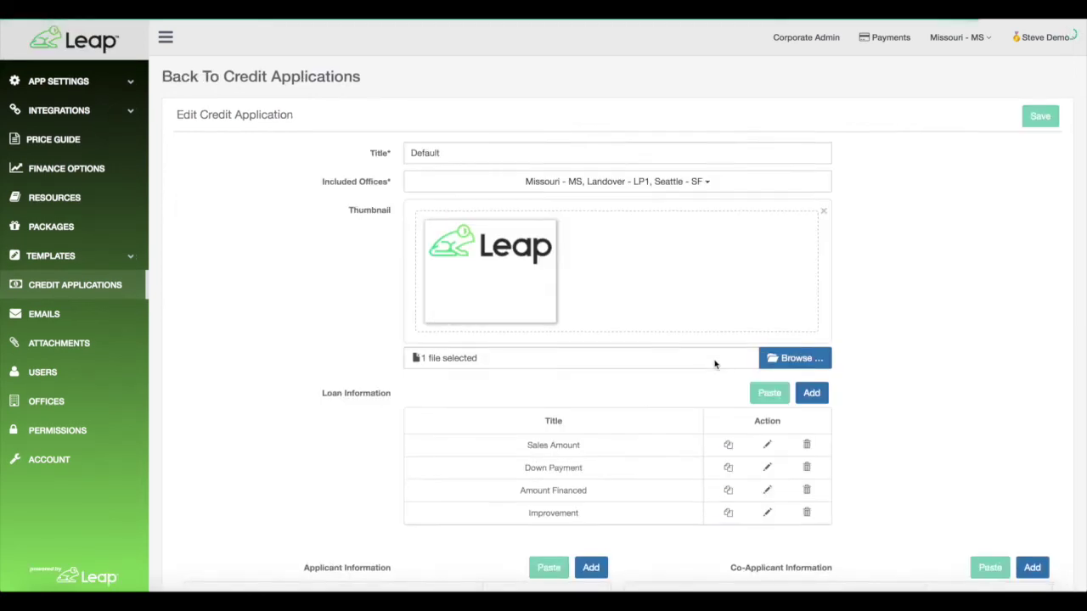
pyautogui.scroll(-5, 716, 361)
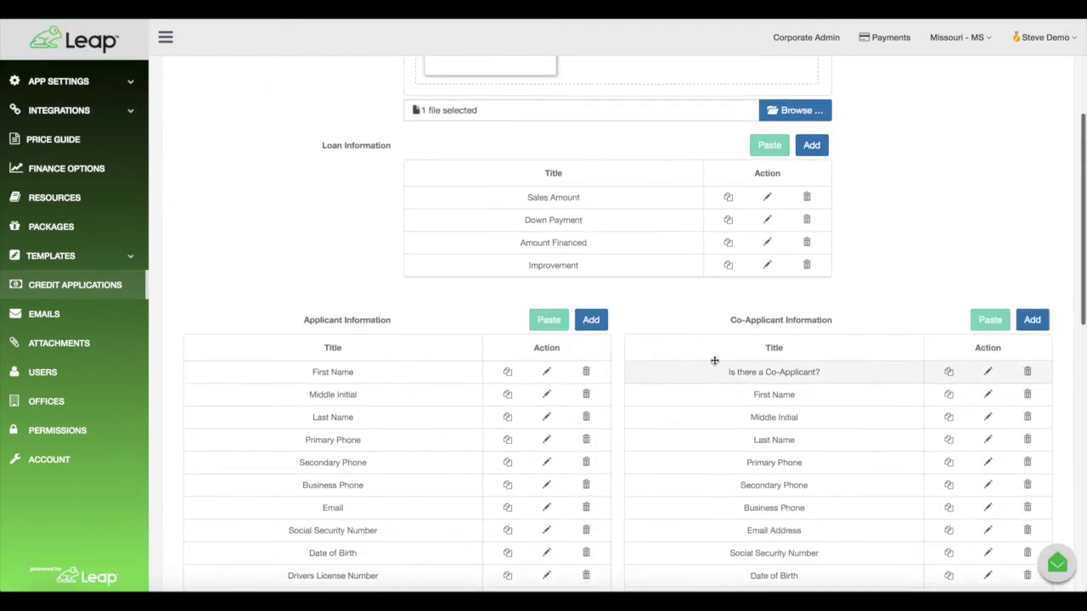
pyautogui.scroll(-5, 714, 361)
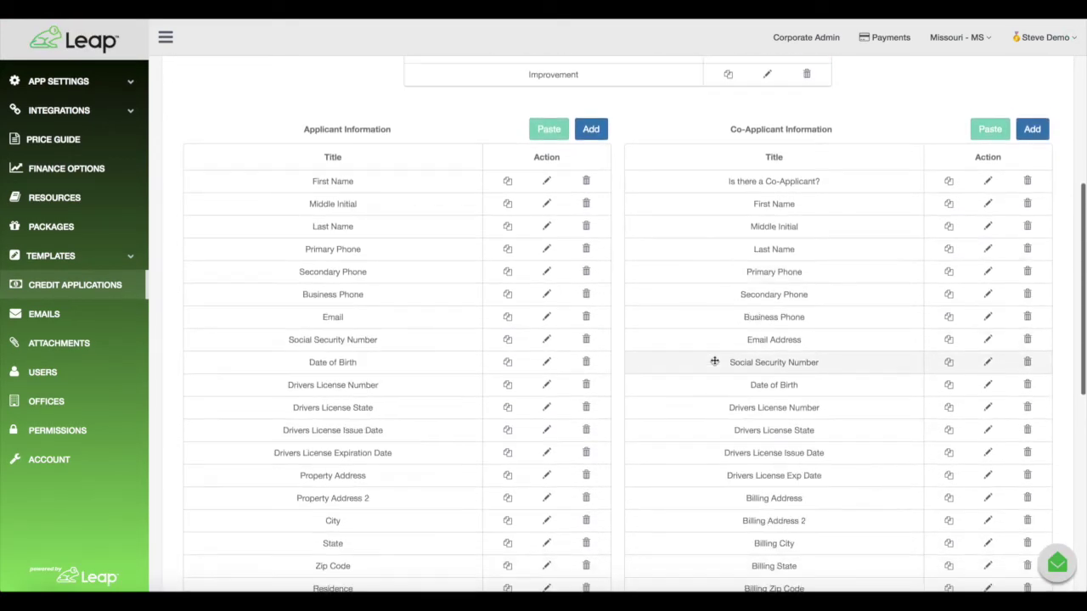
pyautogui.scroll(6, 714, 361)
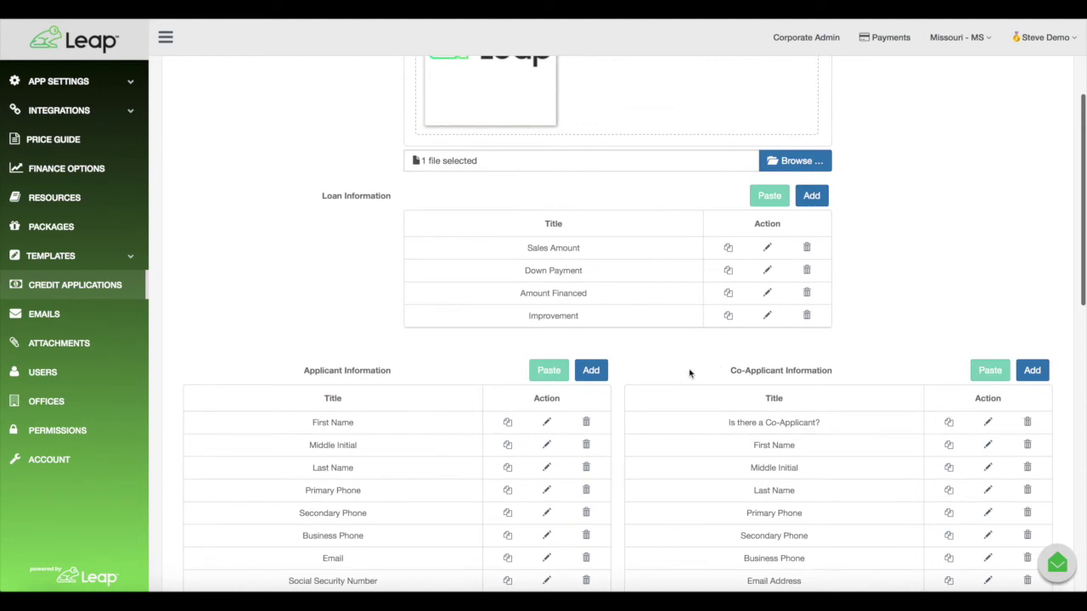
pyautogui.scroll(2, 982, 306)
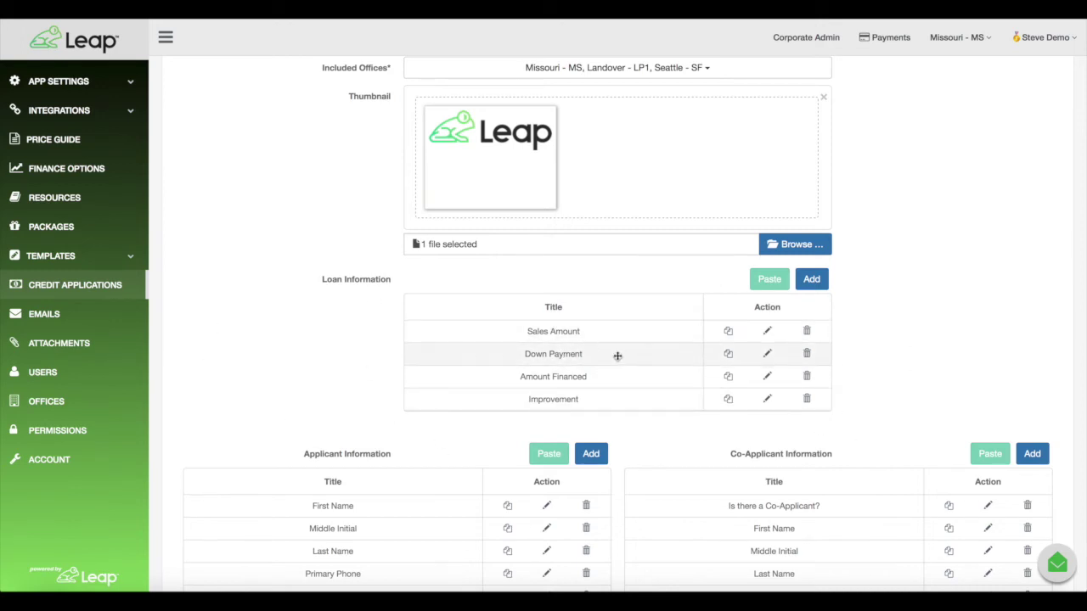
# Examine the complete applicant and co-applicant field lists and the Disclosure text of the Default credit application.
pyautogui.scroll(-3, 629, 342)
pyautogui.scroll(-2, 628, 340)
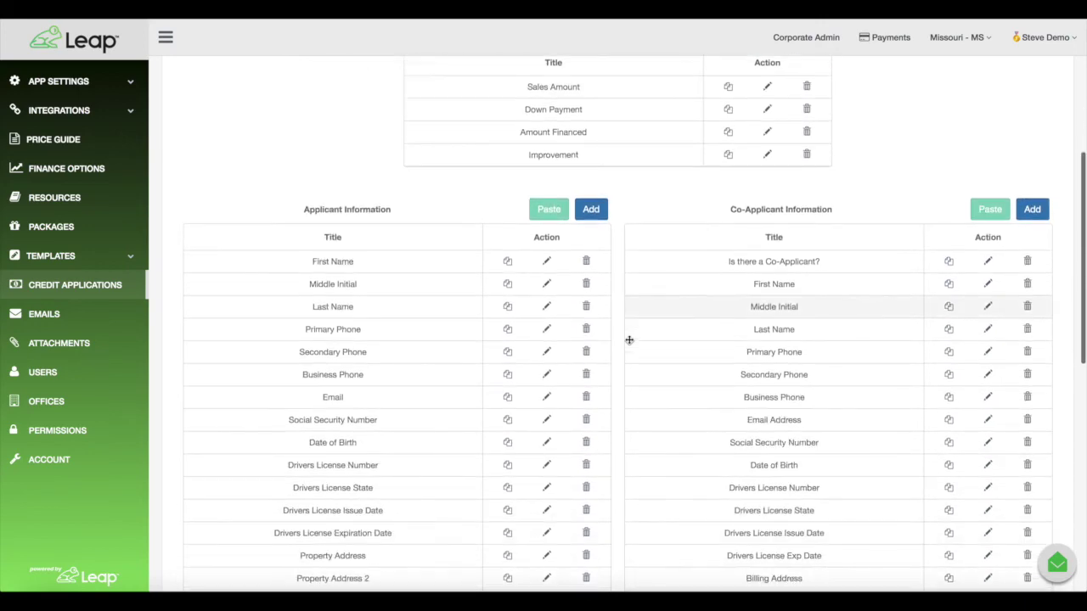
pyautogui.scroll(-10, 334, 426)
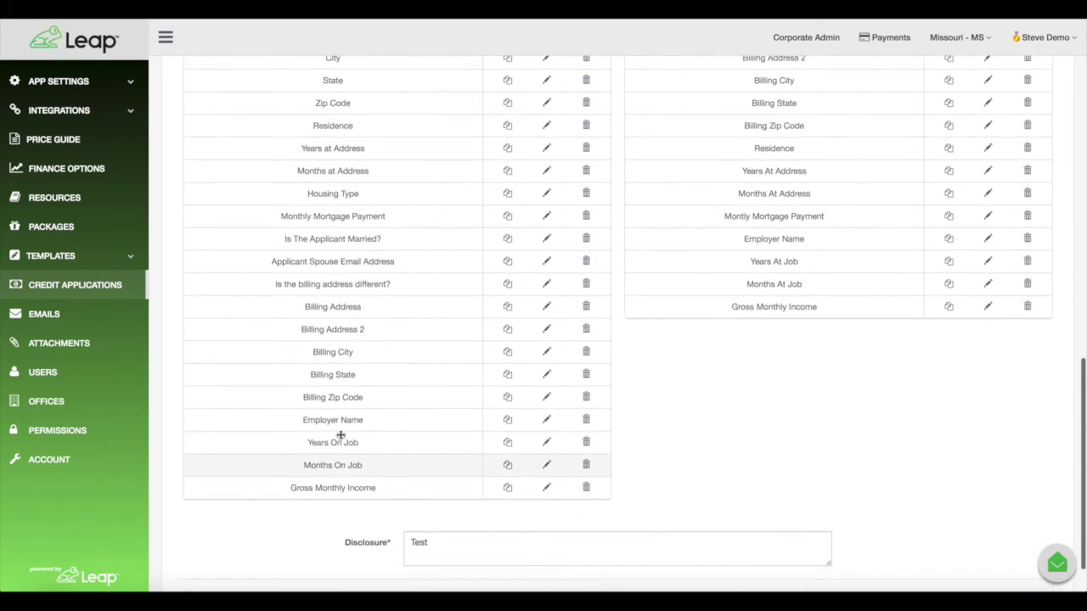
pyautogui.scroll(9, 340, 430)
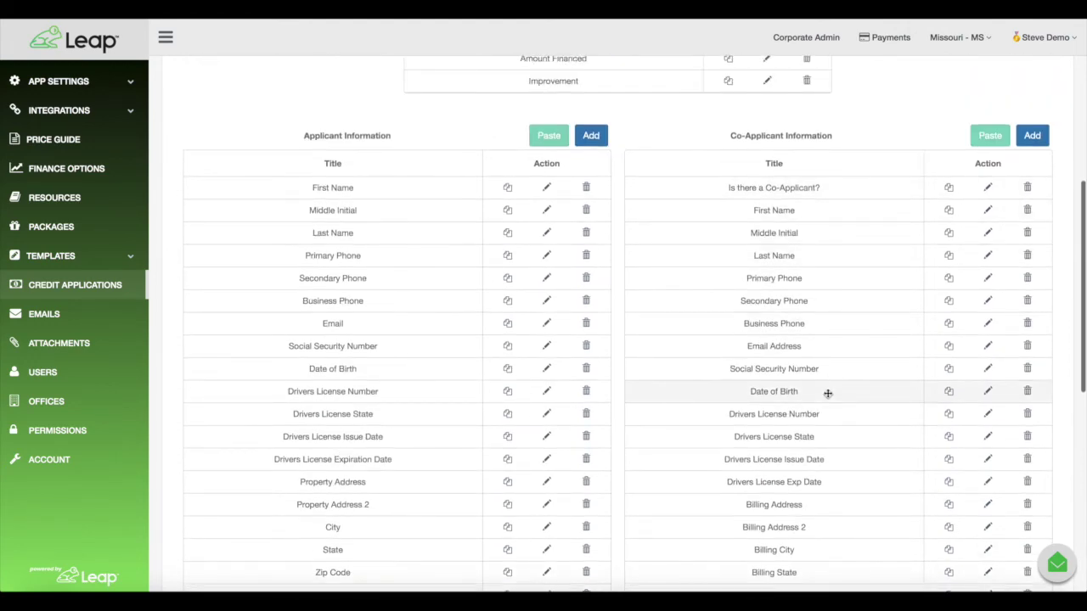
pyautogui.scroll(-8, 828, 393)
pyautogui.scroll(-2, 828, 393)
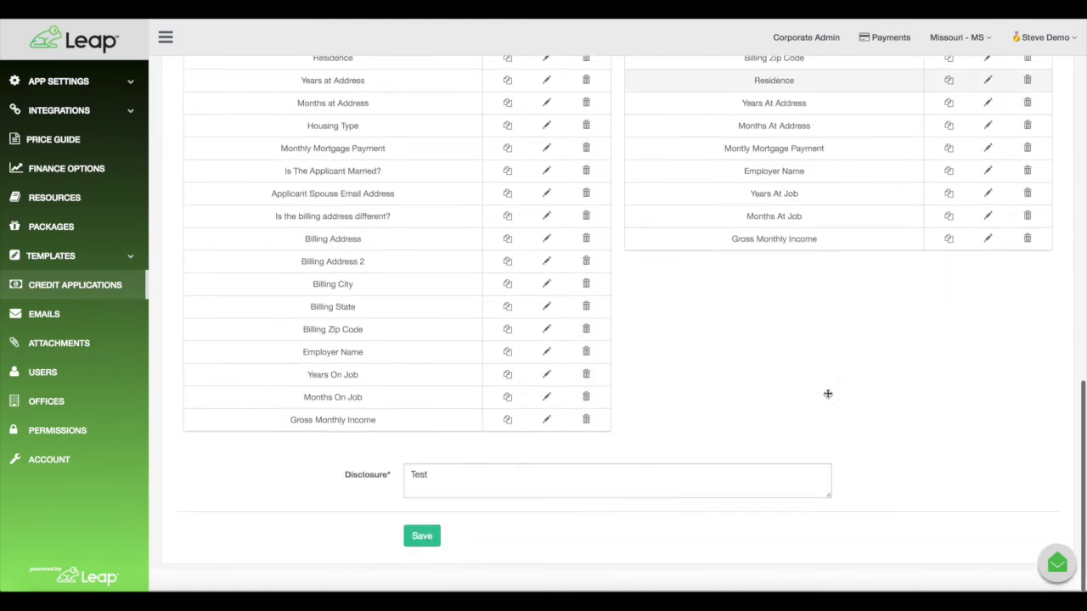
pyautogui.doubleClick(354, 478)
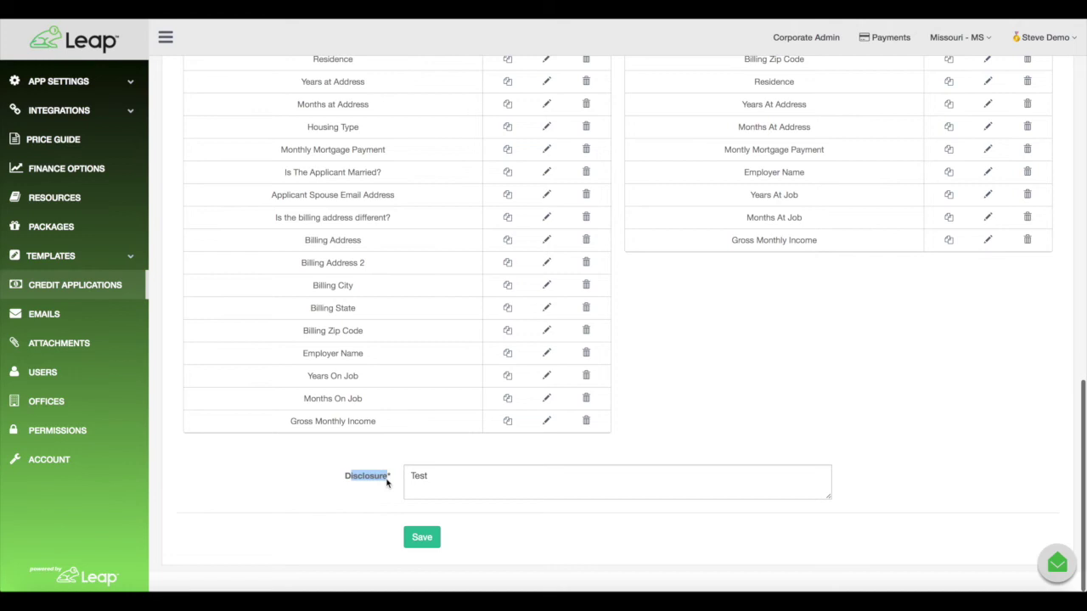
pyautogui.click(444, 481)
pyautogui.scroll(7, 573, 479)
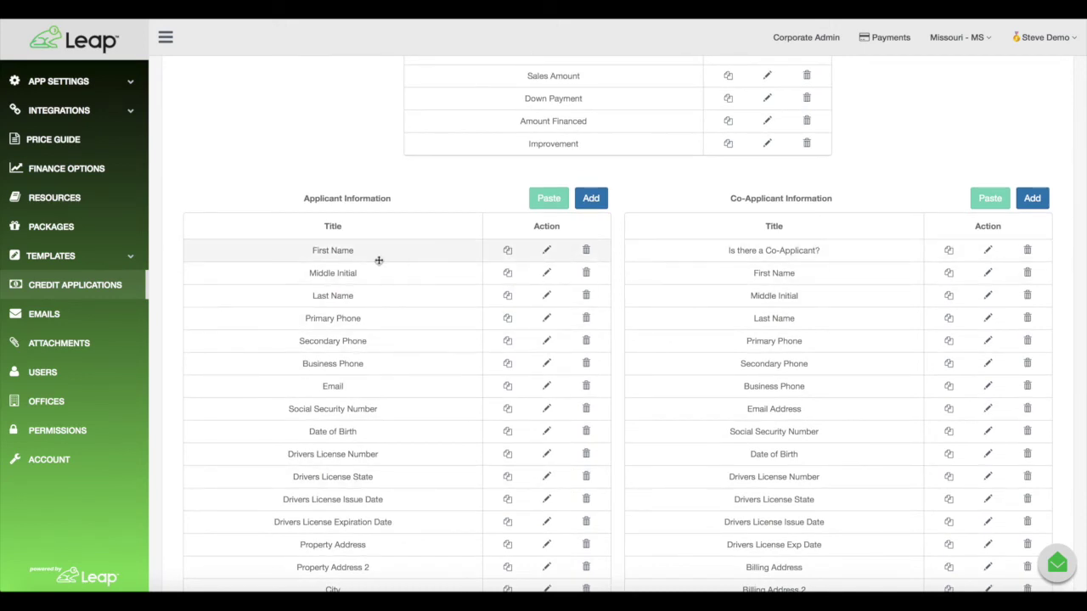
# Open the applicant's First Name cell for editing and review its settings and the available linked keys without changing them.
pyautogui.click(546, 250)
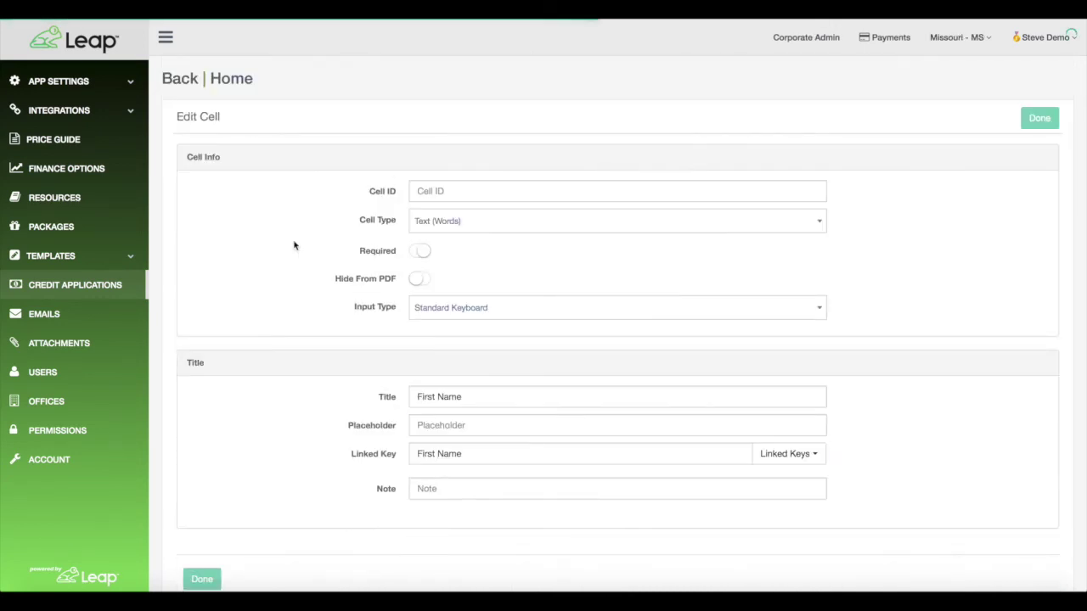
pyautogui.scroll(-1, 238, 311)
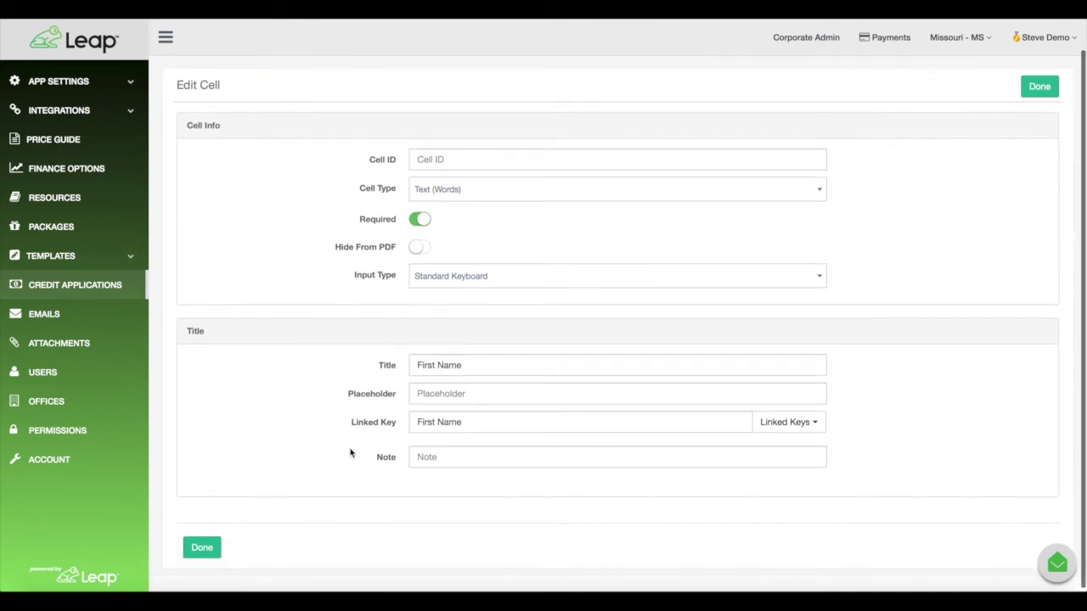
pyautogui.moveTo(351, 423); pyautogui.dragTo(396, 422)
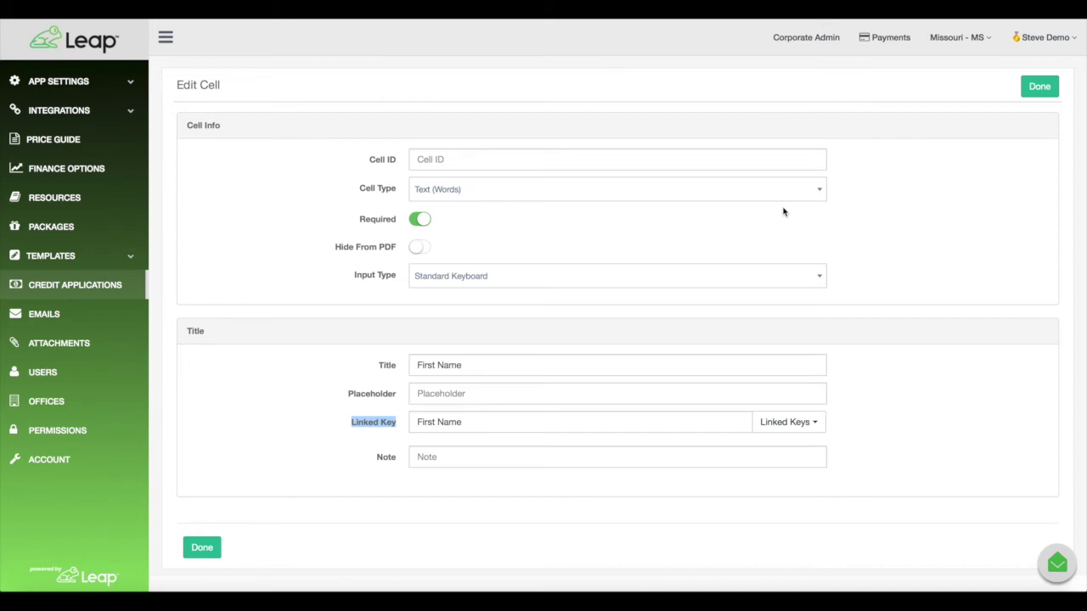
pyautogui.click(789, 422)
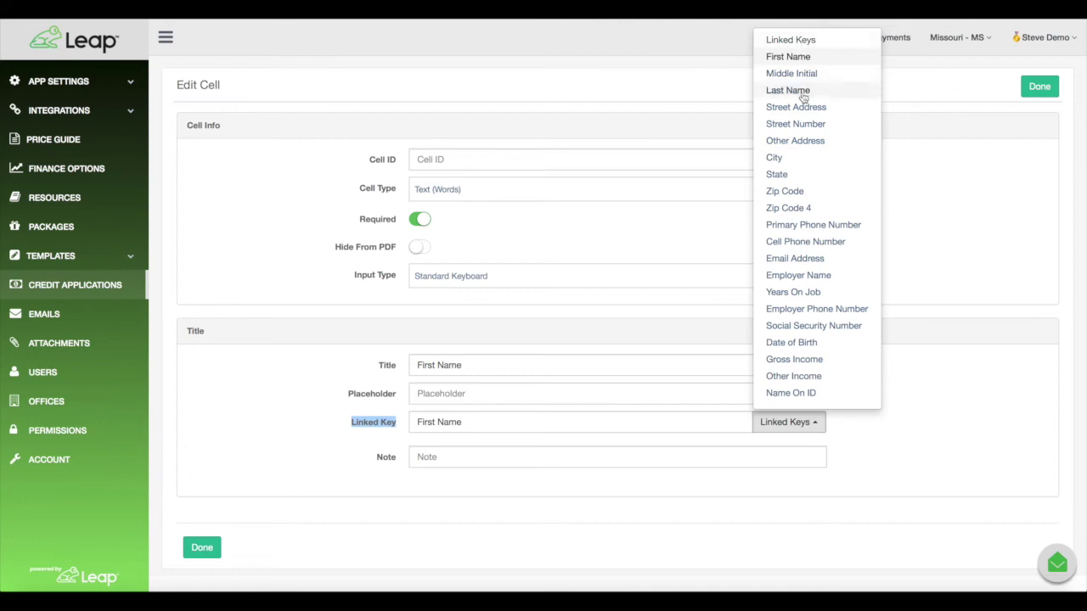
pyautogui.click(911, 407)
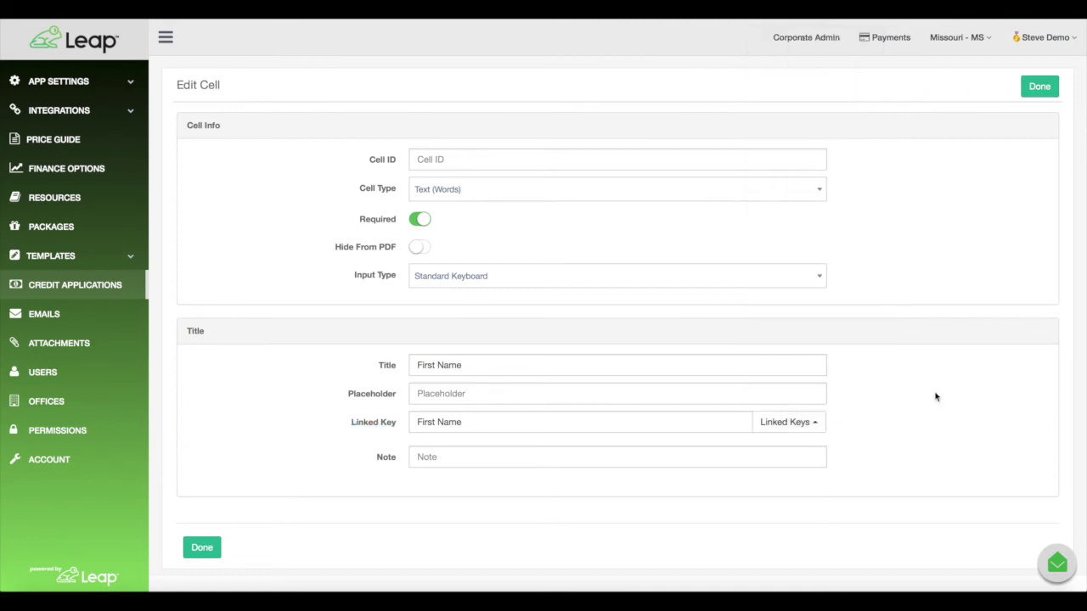
pyautogui.scroll(1, 948, 337)
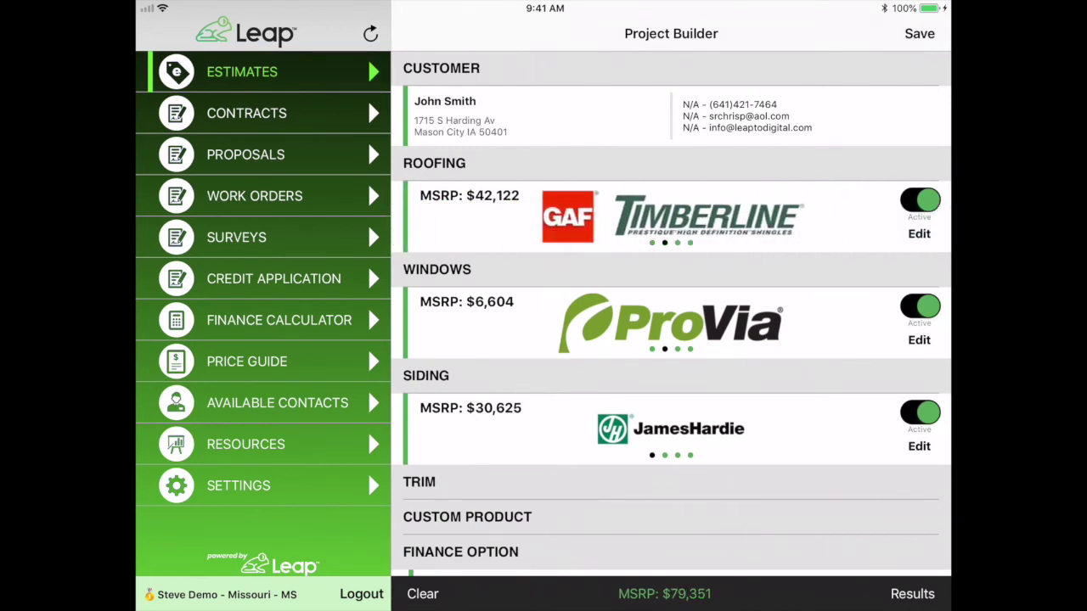
# Switch the roofing package to Landmark Pro and browse the window and siding packages, ending on ProVia and JamesHardie.
pyautogui.moveTo(832, 222); pyautogui.dragTo(704, 230)
pyautogui.moveTo(849, 340); pyautogui.dragTo(679, 338)
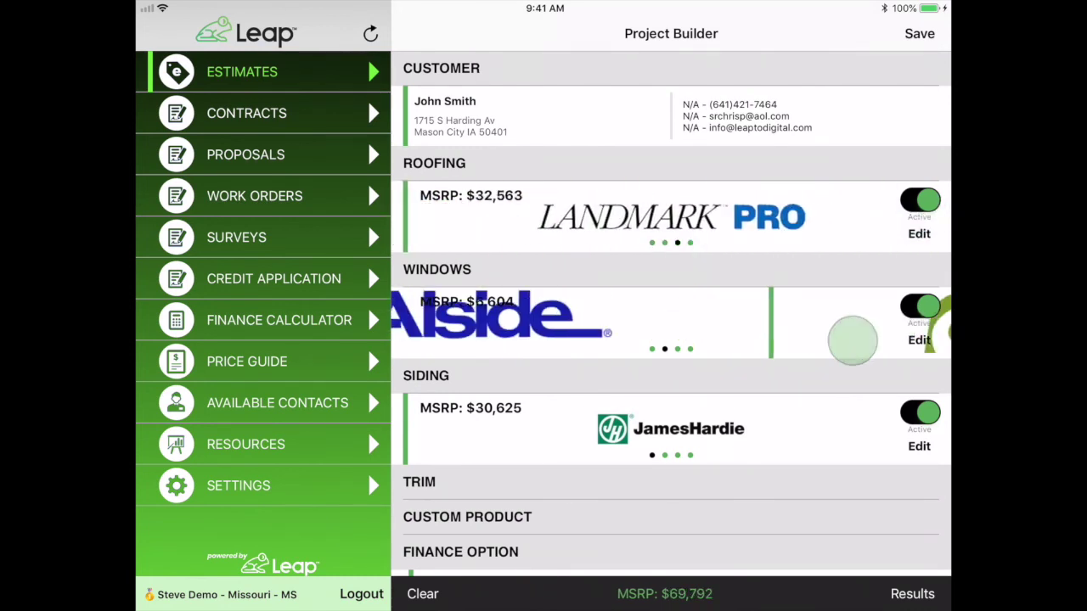
pyautogui.moveTo(849, 319); pyautogui.dragTo(655, 315)
pyautogui.moveTo(769, 311); pyautogui.dragTo(789, 321)
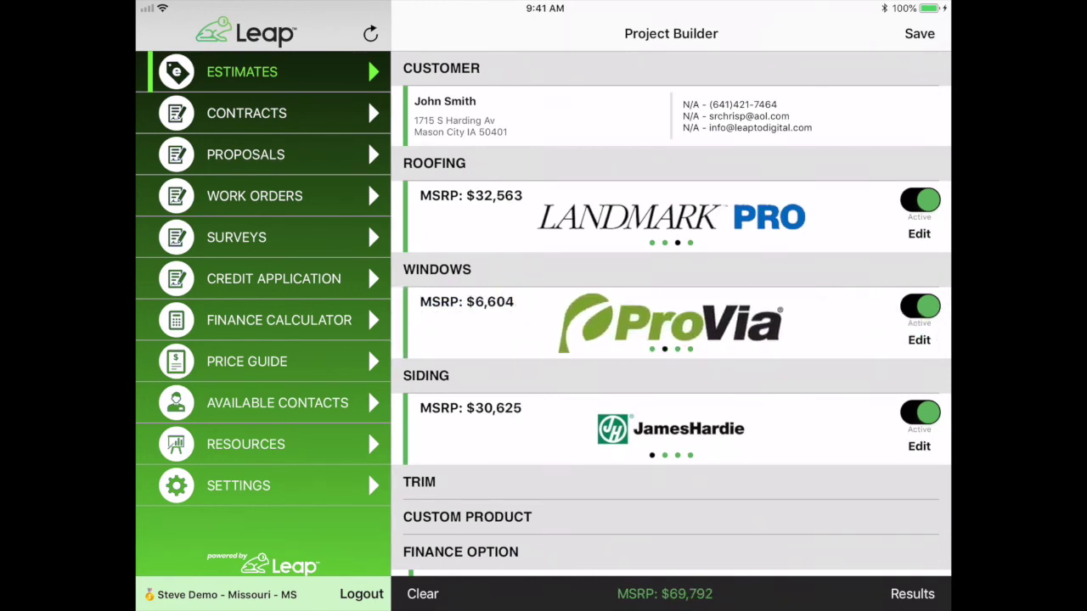
pyautogui.moveTo(807, 429); pyautogui.dragTo(611, 429)
pyautogui.moveTo(752, 435)
pyautogui.mouseDown()
pyautogui.moveTo(595, 435)
pyautogui.moveTo(764, 429)
pyautogui.mouseUp()
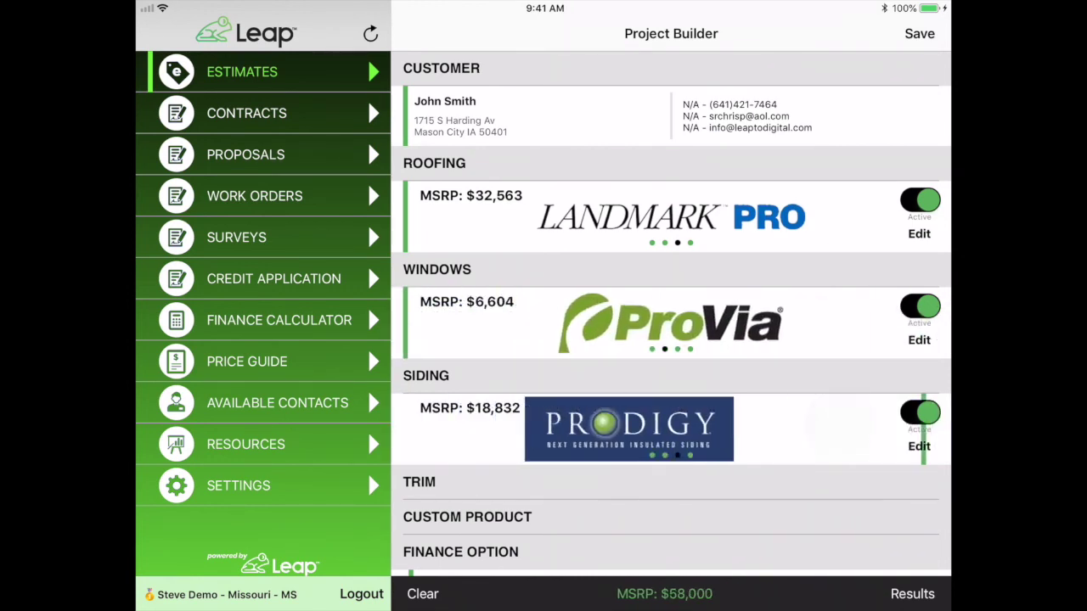
pyautogui.moveTo(594, 429); pyautogui.dragTo(765, 429)
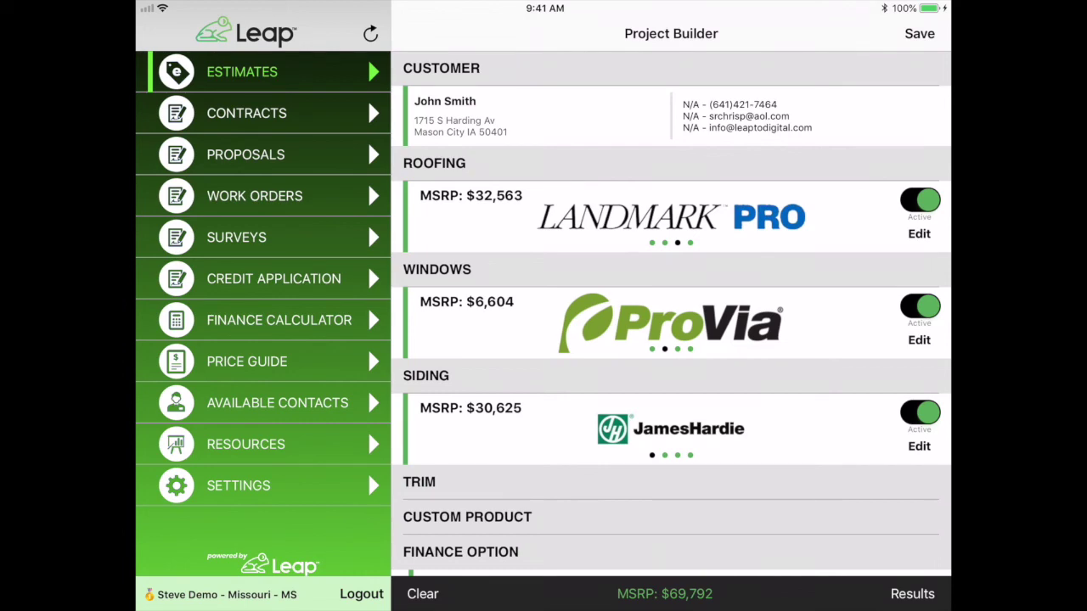
# Review the available templates for contracts, proposals, work orders and surveys.
pyautogui.click(269, 111)
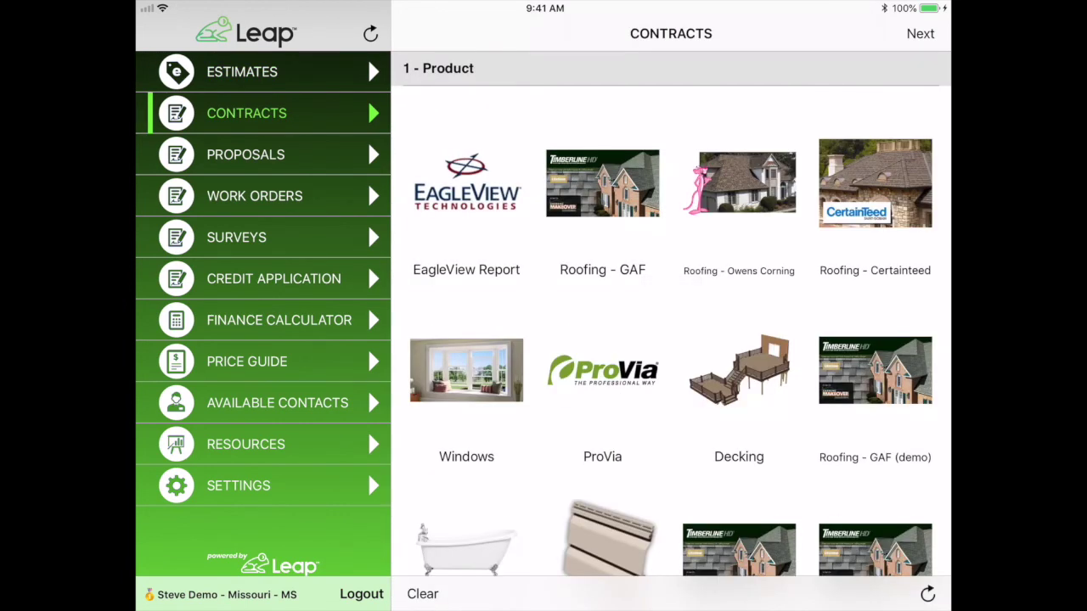
pyautogui.click(297, 154)
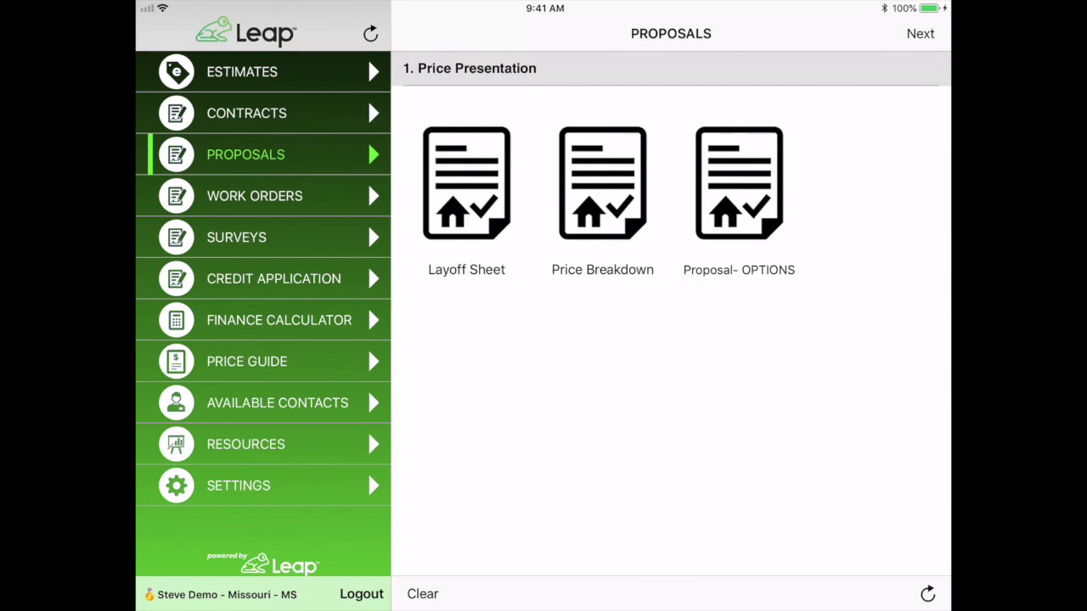
pyautogui.click(273, 192)
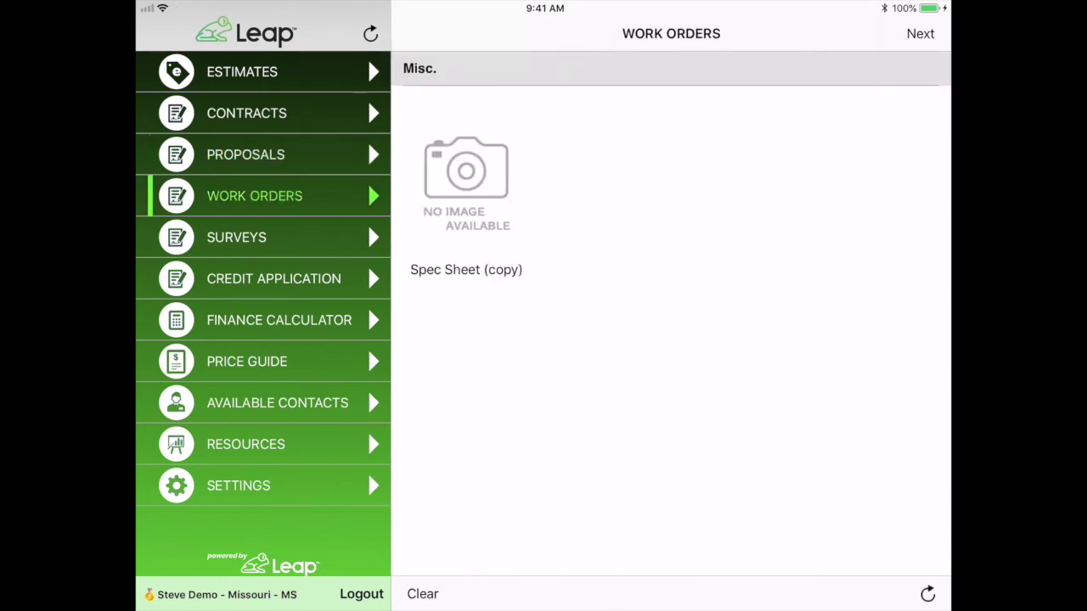
pyautogui.click(249, 243)
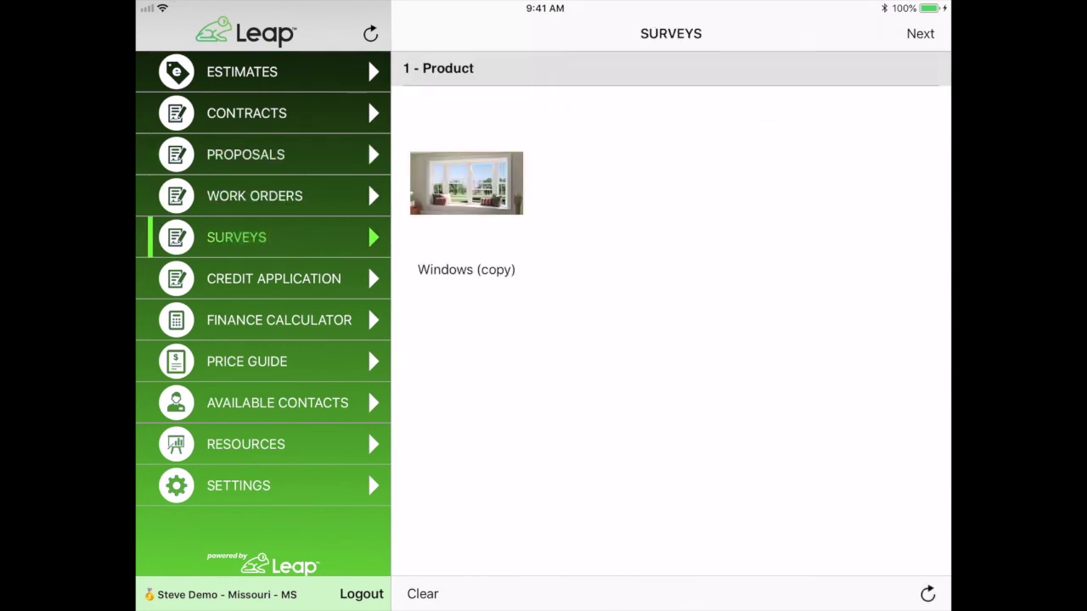
# Revisit the work order and contract templates, select the Spec Sheet (copy) work order, and show the survey templates again.
pyautogui.click(277, 192)
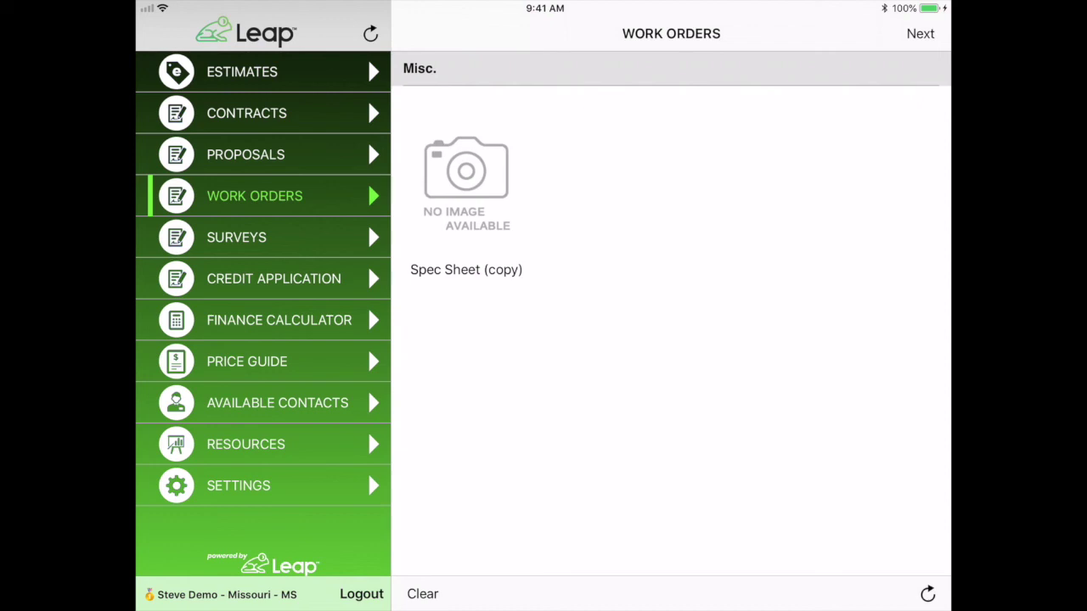
pyautogui.click(310, 111)
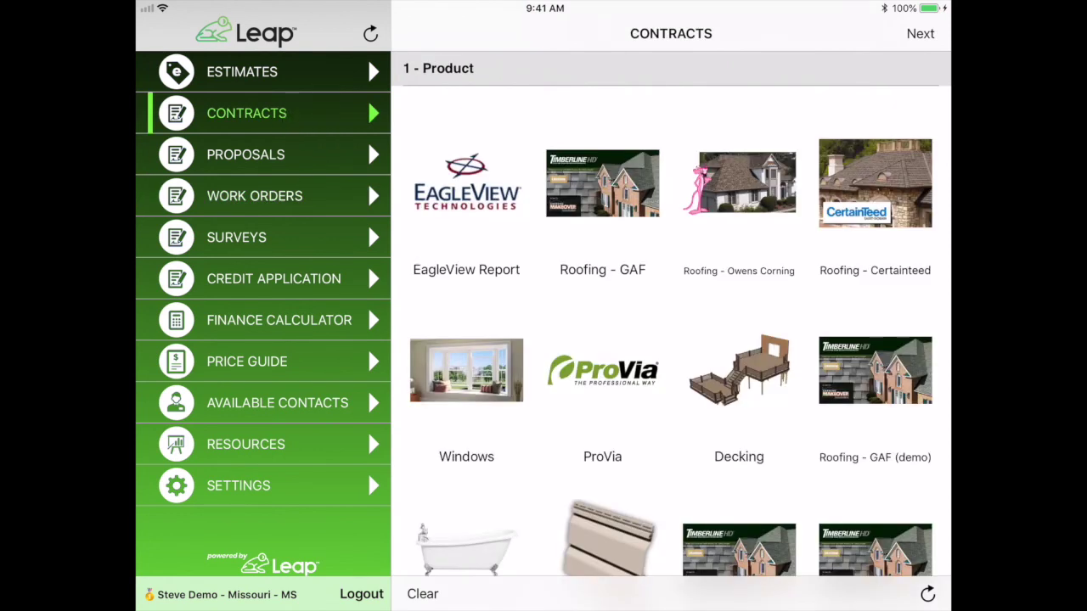
pyautogui.click(284, 196)
pyautogui.click(466, 182)
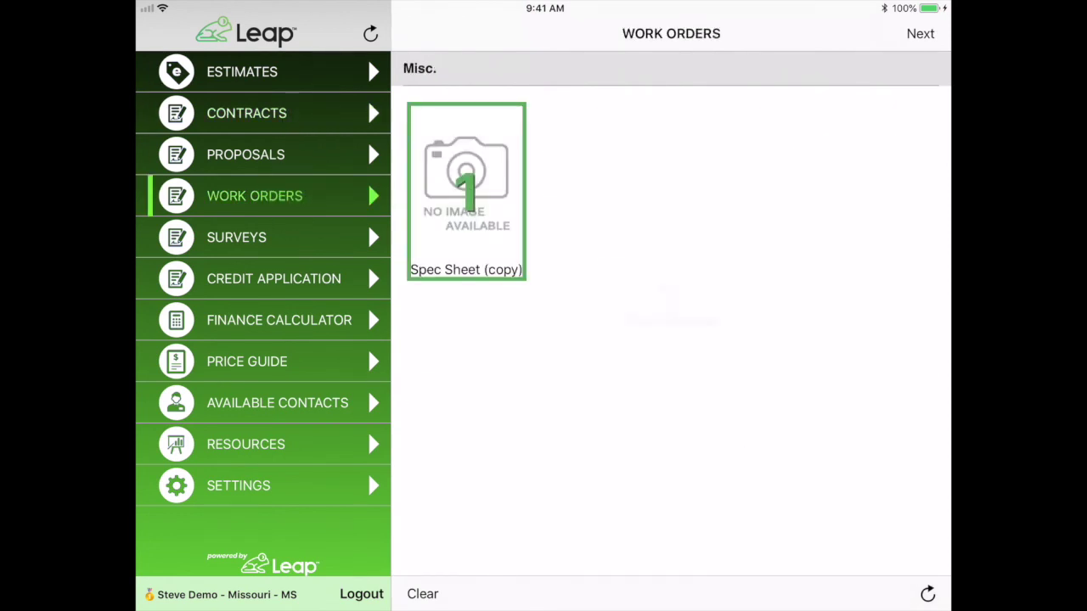
pyautogui.click(279, 238)
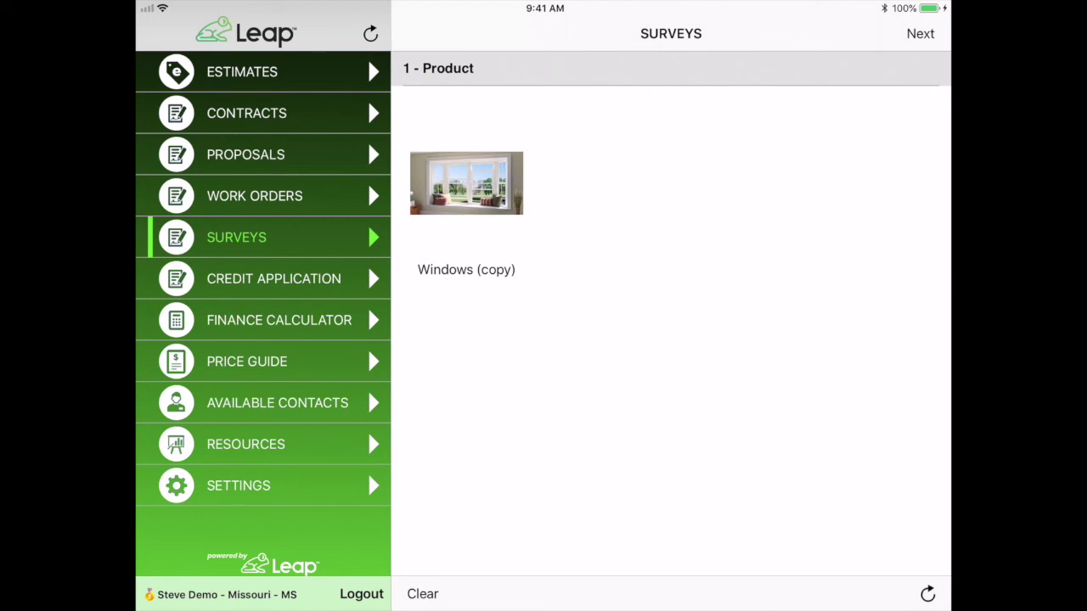
# View the Roofing and Windows categories of the price guide, returning to the category list after each.
pyautogui.click(247, 361)
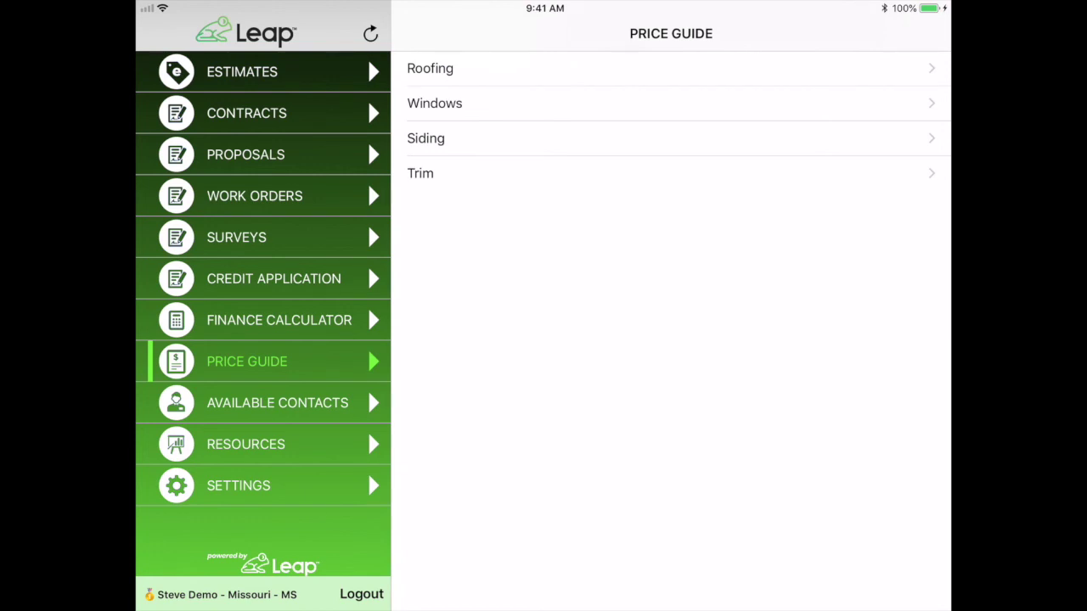
pyautogui.click(457, 68)
pyautogui.click(427, 32)
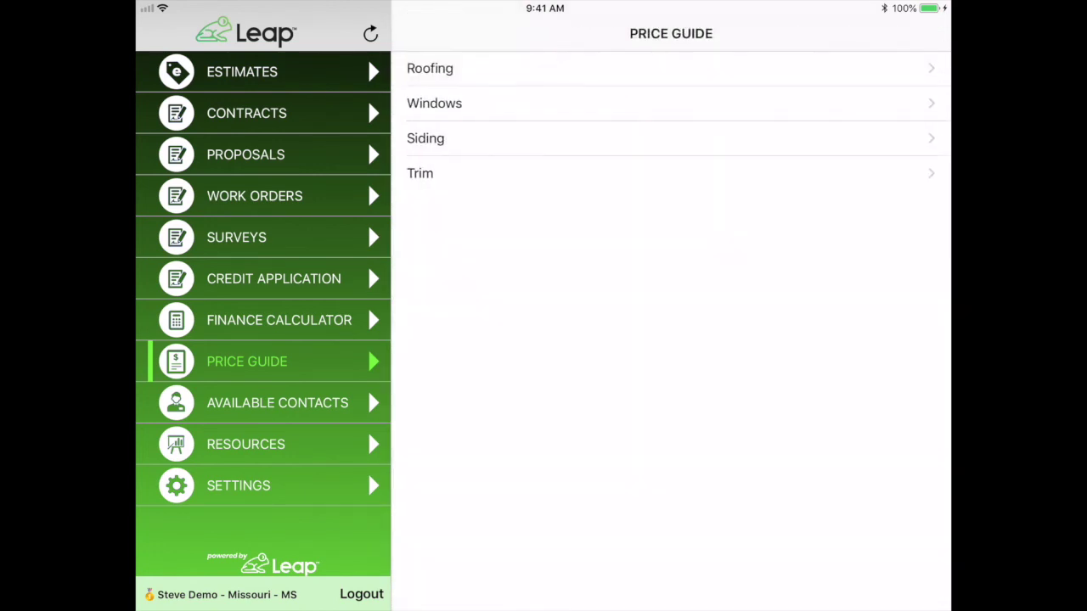
pyautogui.click(441, 104)
pyautogui.click(427, 33)
# Review the estimate's Roofing and Windows item lists, returning to the Project Builder after each.
pyautogui.click(274, 71)
pyautogui.click(491, 167)
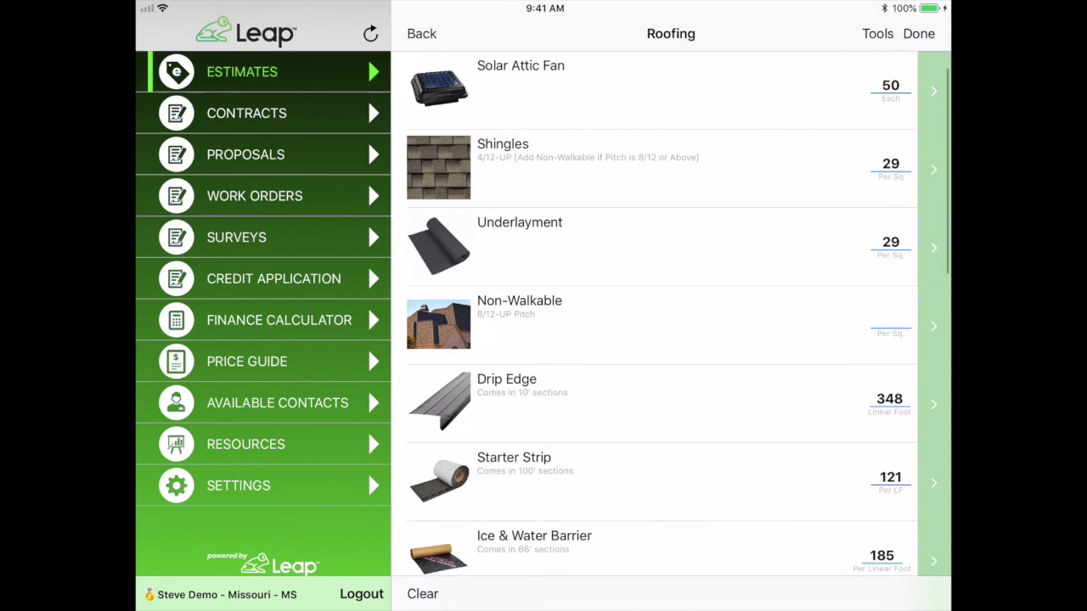
pyautogui.click(414, 33)
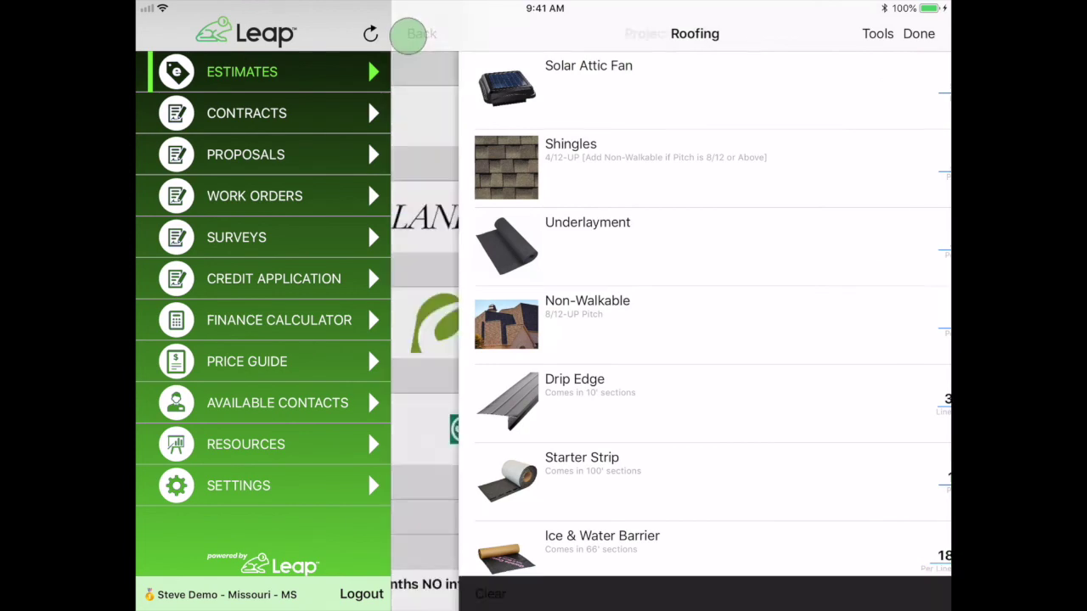
pyautogui.click(485, 270)
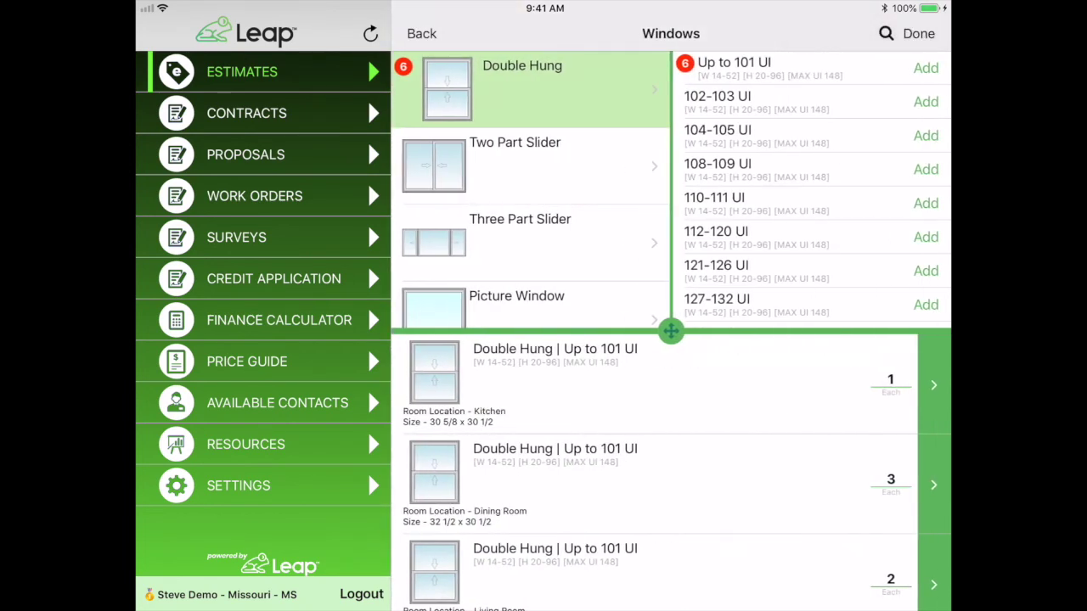
pyautogui.click(421, 33)
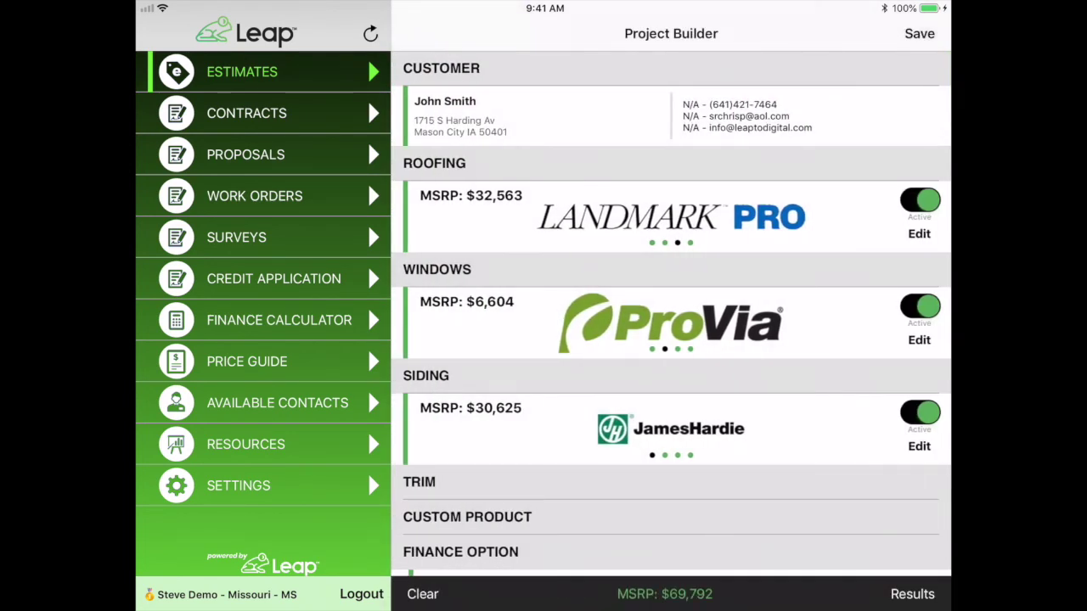